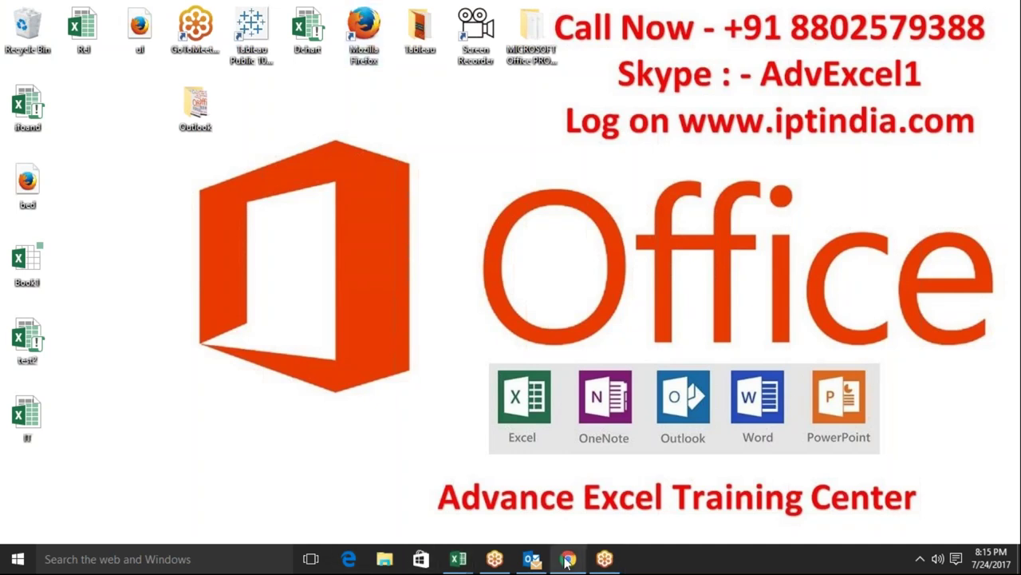
Open Outlook, clear the old search and read the advance Excel and VBA training email
{"action": "left_click", "coordinate": [531, 558]}
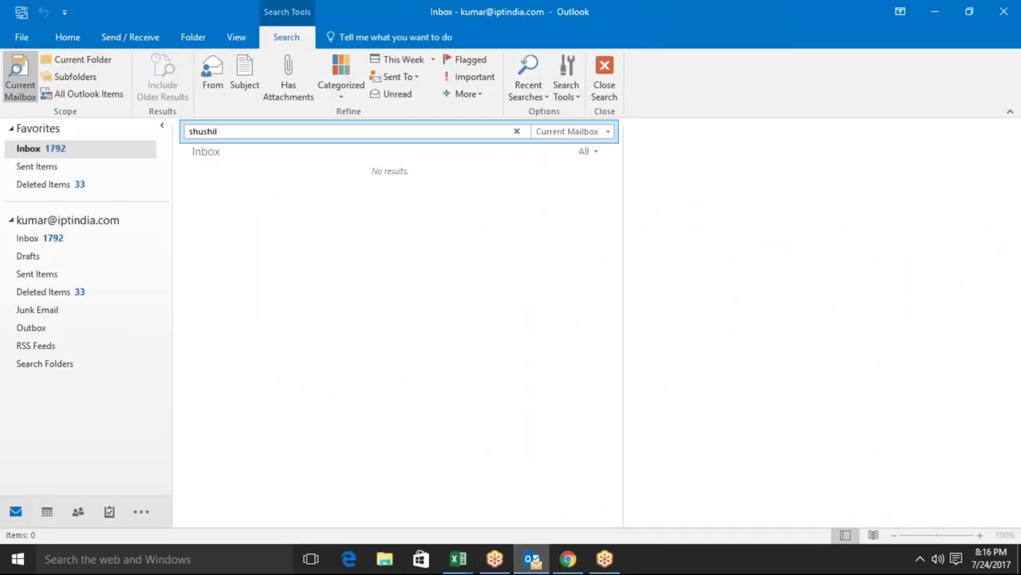
{"action": "left_click", "coordinate": [517, 132]}
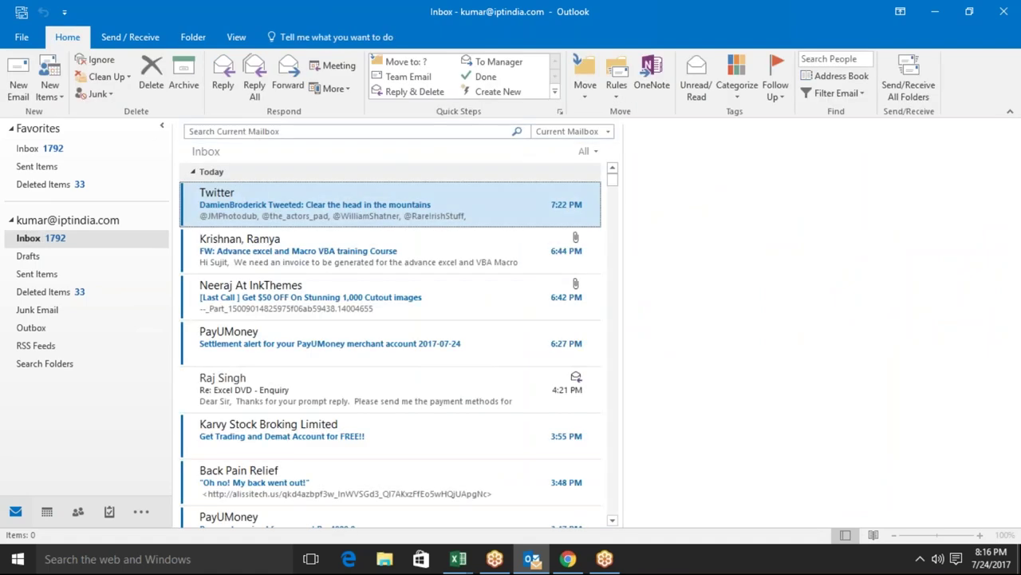
{"action": "left_click", "coordinate": [446, 266]}
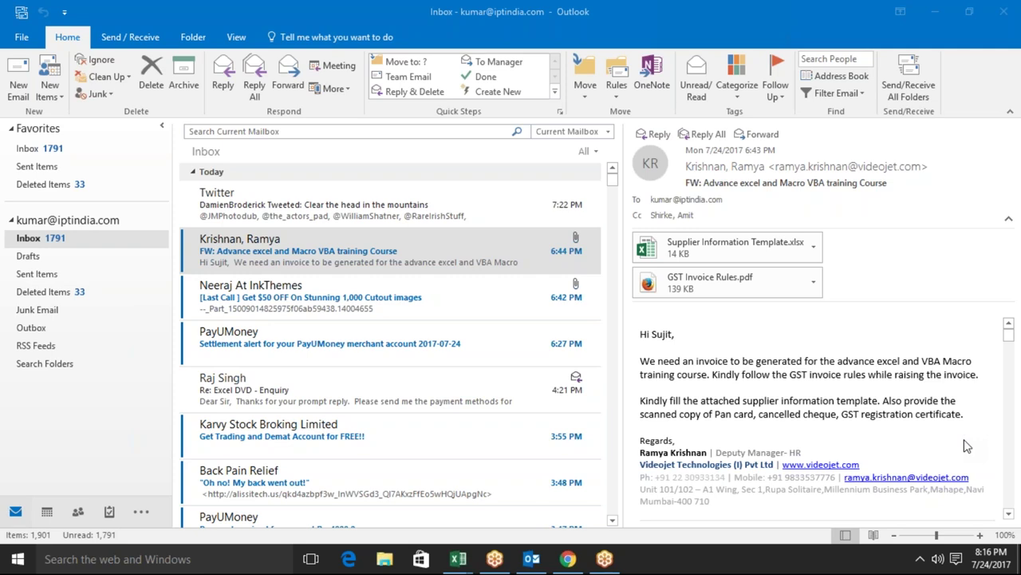
Delete the InkThemes cutout-images offer email and minimize Outlook to the desktop
{"action": "left_click", "coordinate": [493, 289]}
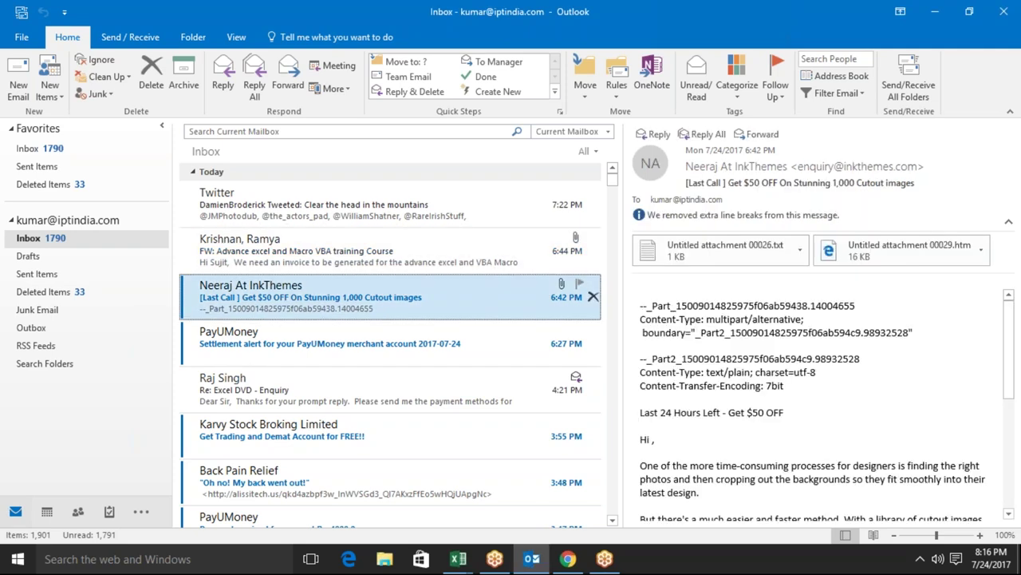
{"action": "key", "text": "Delete"}
{"action": "key", "text": "super+d"}
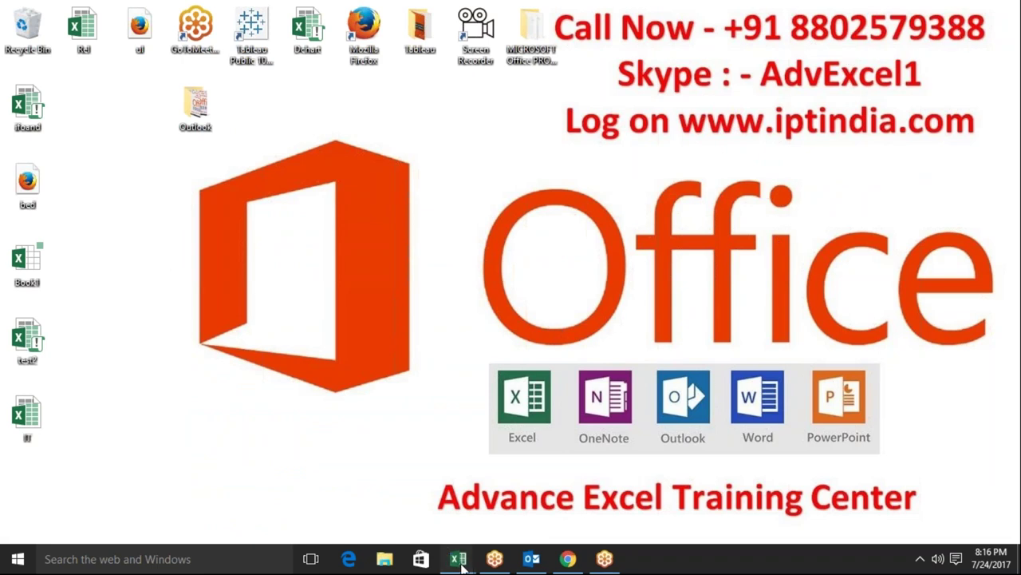
Switch to the Book1 workbook and select cell A1 on Sheet2
{"action": "mouse_move", "coordinate": [458, 559]}
{"action": "left_click", "coordinate": [422, 517]}
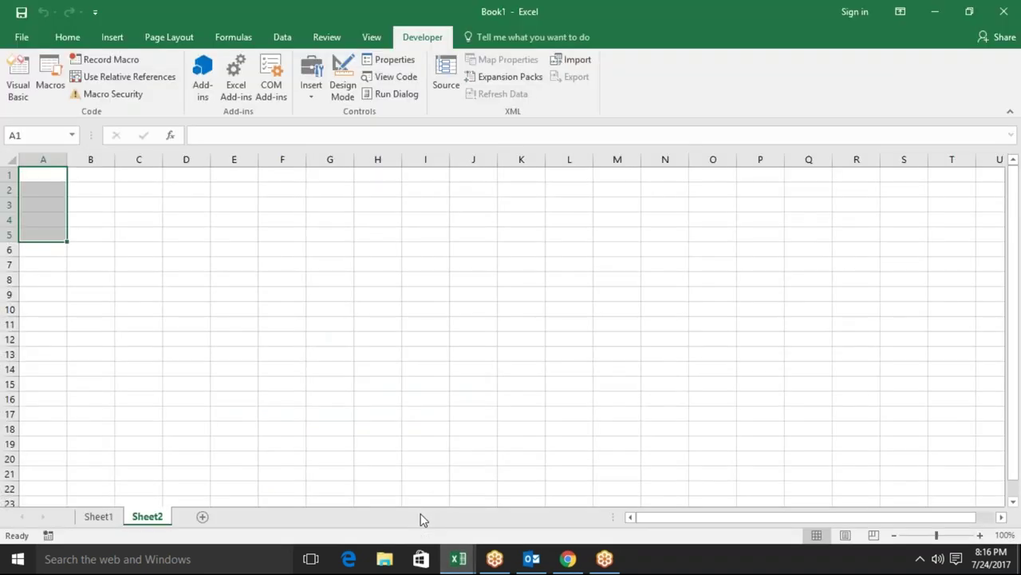
{"action": "left_click", "coordinate": [326, 280]}
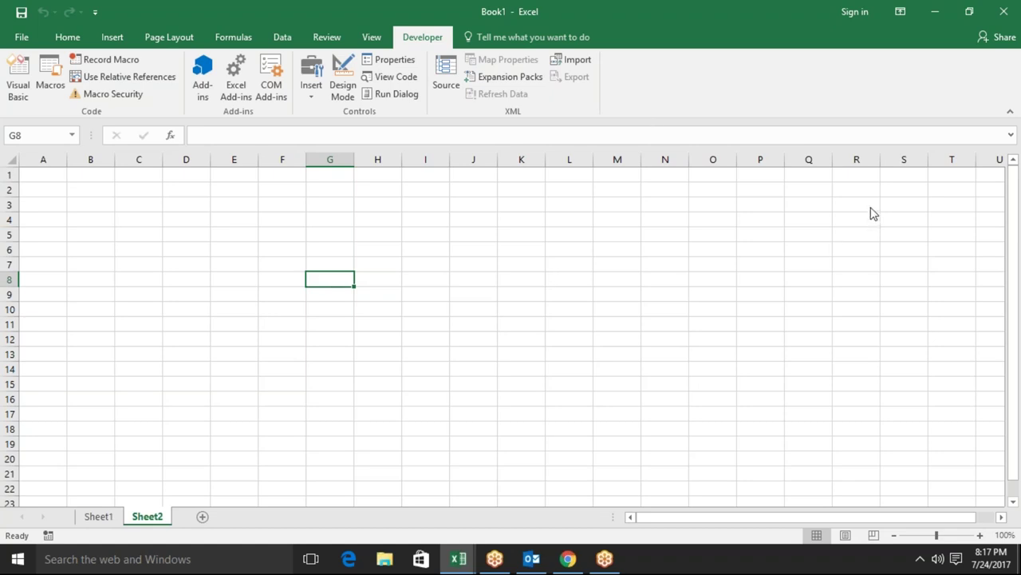
{"action": "key", "text": "alt+Tab"}
{"action": "key", "text": "alt+Tab"}
{"action": "left_click", "coordinate": [426, 207]}
{"action": "left_click", "coordinate": [304, 237]}
{"action": "left_click", "coordinate": [139, 290]}
{"action": "left_click", "coordinate": [63, 170]}
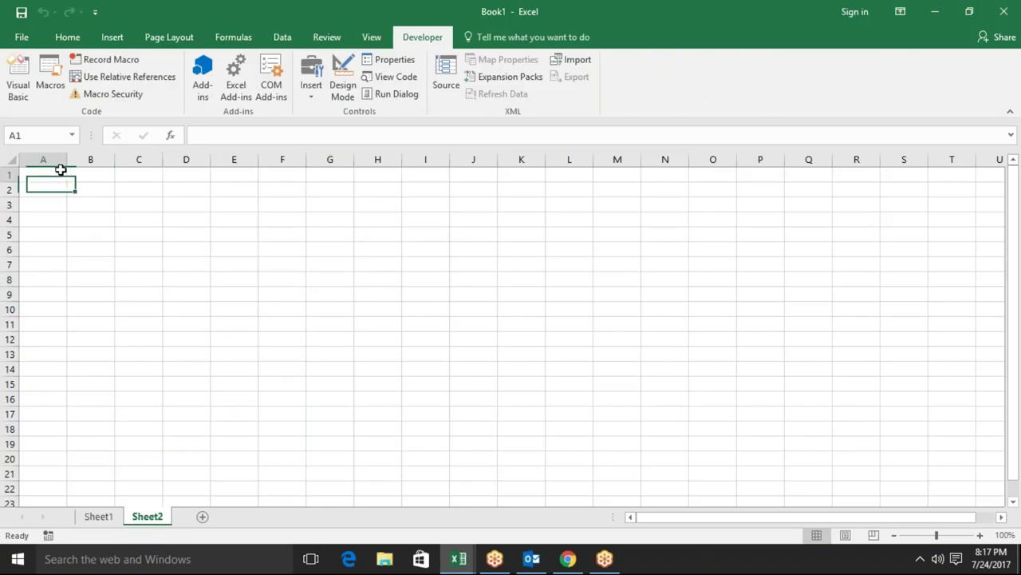
Open the Visual Basic editor and insert a new empty module, Module4
{"action": "left_click", "coordinate": [16, 90]}
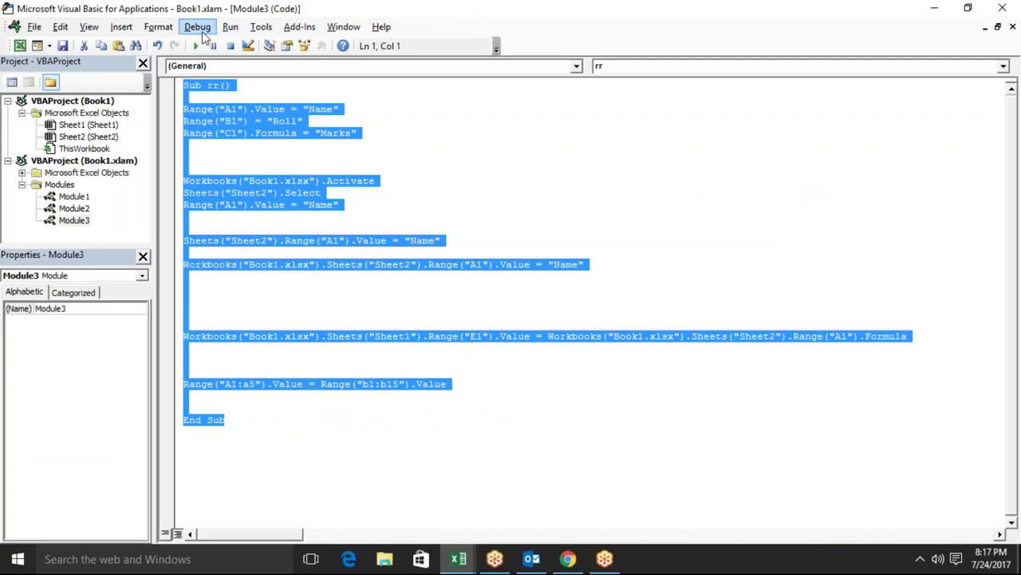
{"action": "left_click", "coordinate": [123, 28]}
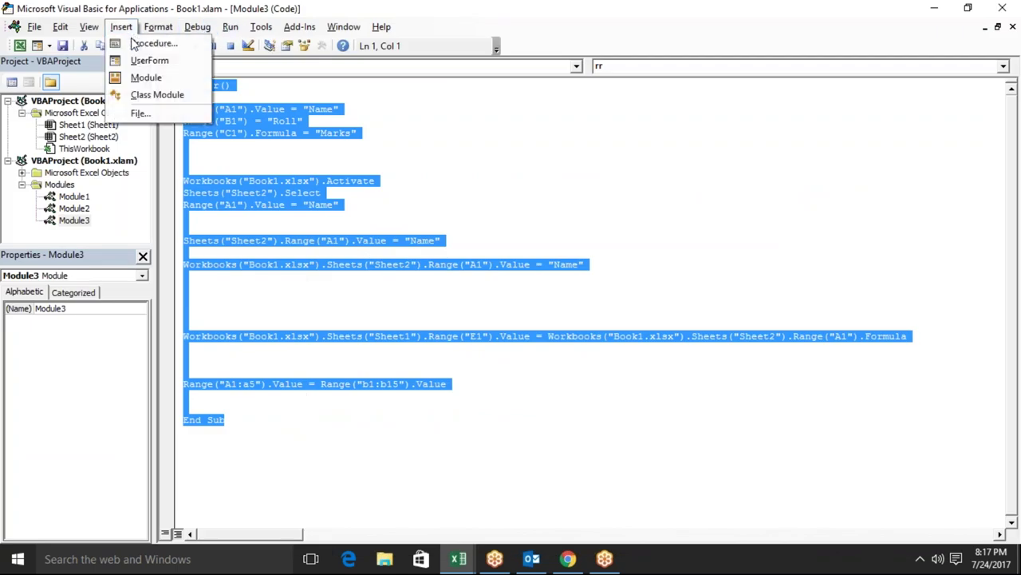
{"action": "left_click", "coordinate": [143, 78]}
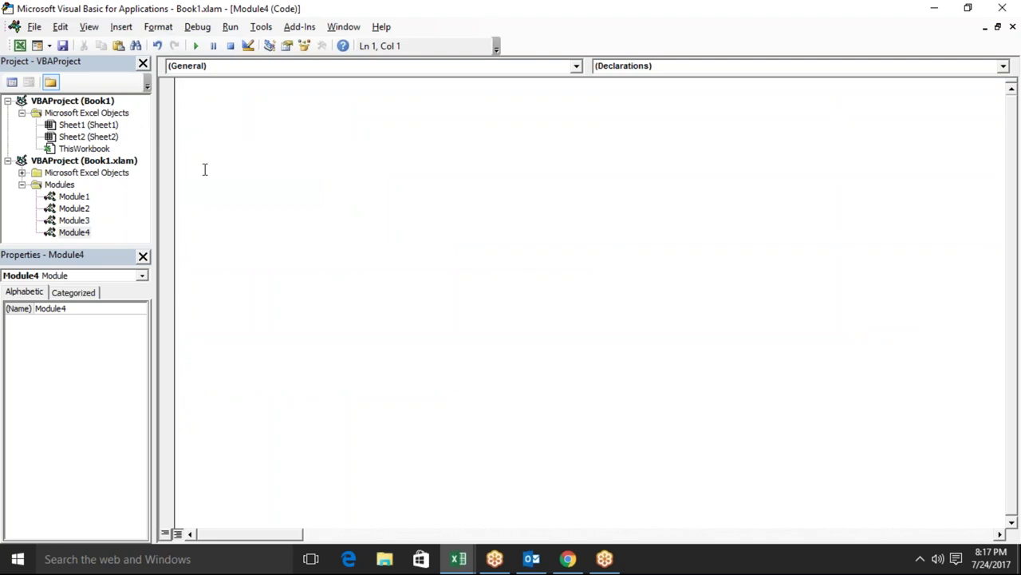
Create the procedure Sub rr() containing the line Range("A1").Select
{"action": "type", "text": "sub rr()"}
{"action": "key", "text": "Return"}
{"action": "key", "text": "Return"}
{"action": "key", "text": "Up"}
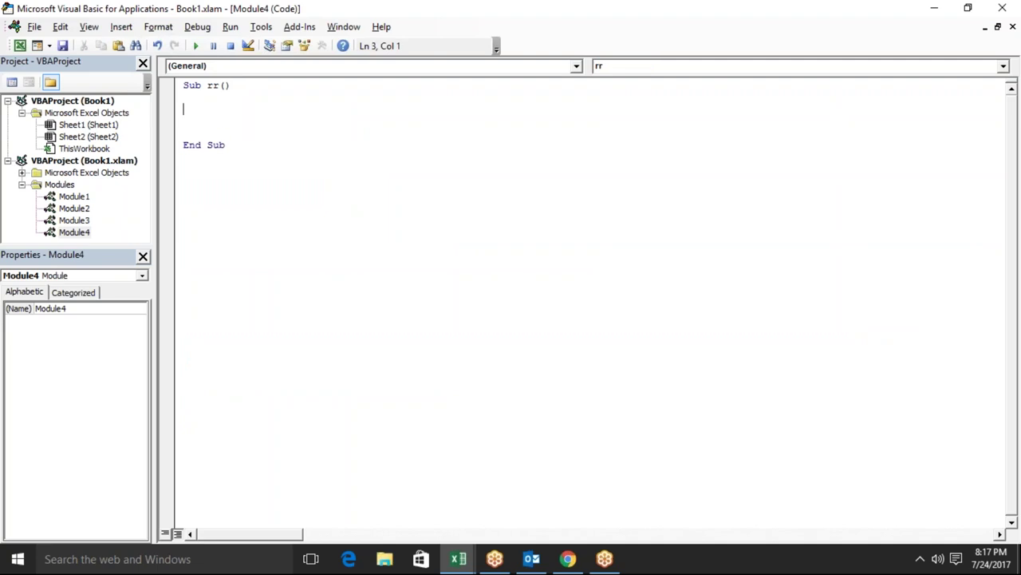
{"action": "key", "text": "alt+F11"}
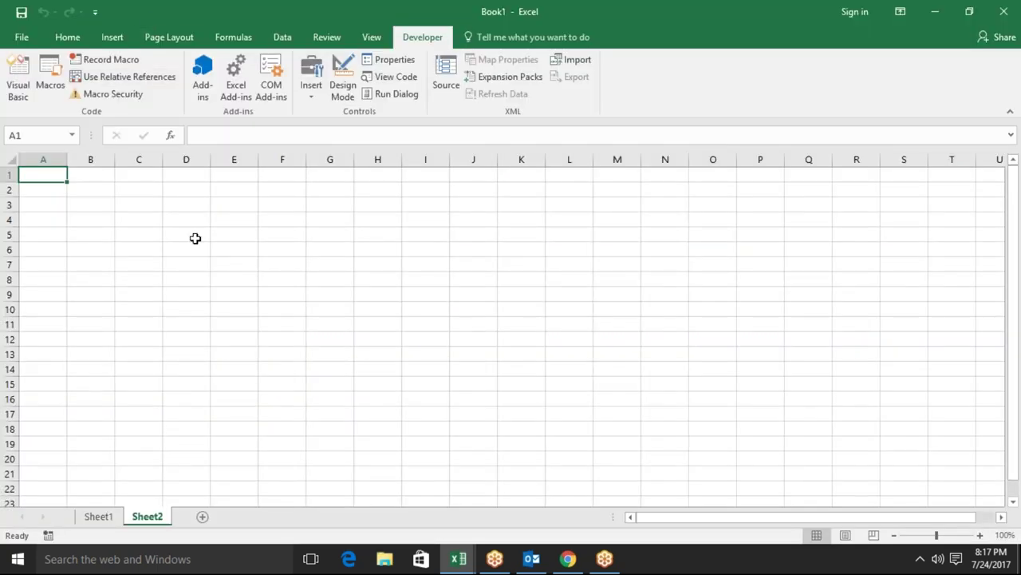
{"action": "key", "text": "alt+Tab"}
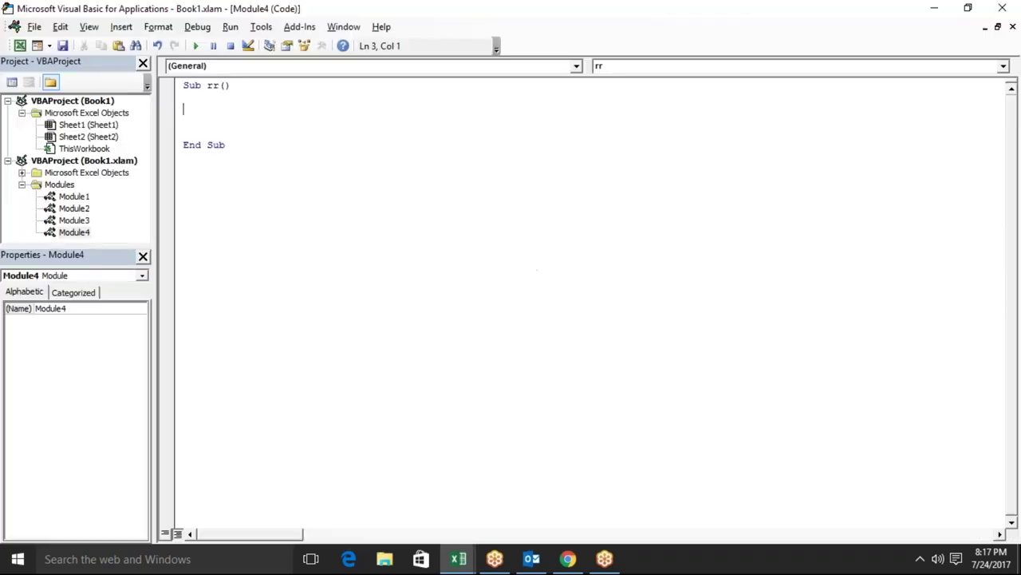
{"action": "type", "text": "range(\"A"}
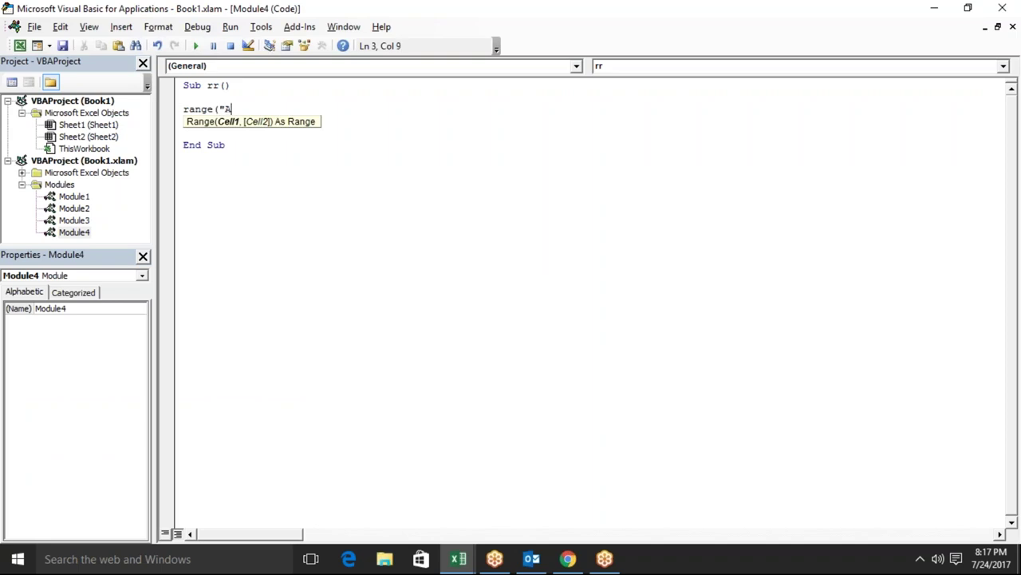
{"action": "type", "text": "1\").s"}
{"action": "key", "text": "Tab"}
{"action": "key", "text": "Return"}
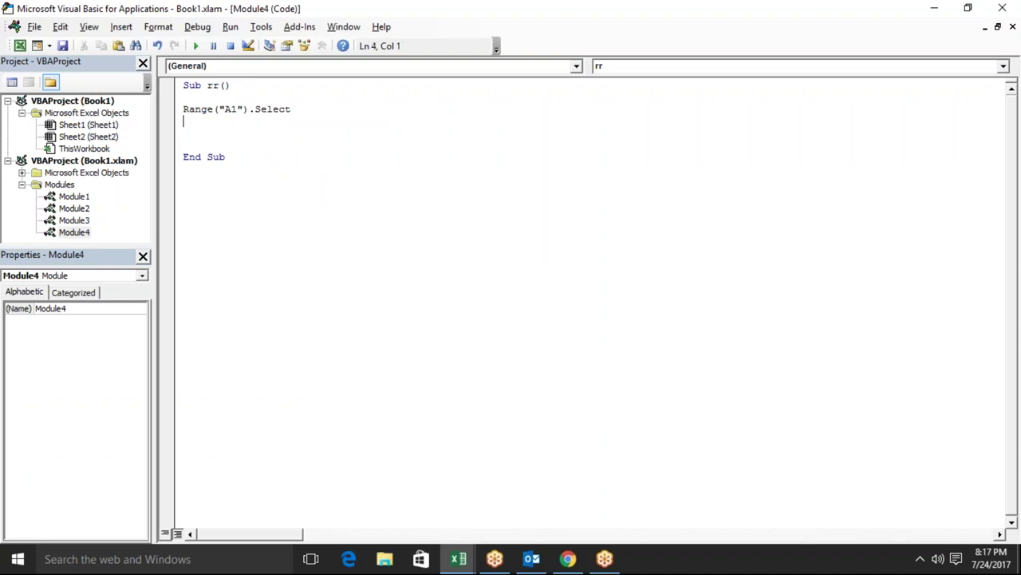
After checking A1 on Sheet2, add the line Cells(1, 1).Select to rr
{"action": "key", "text": "alt+F11"}
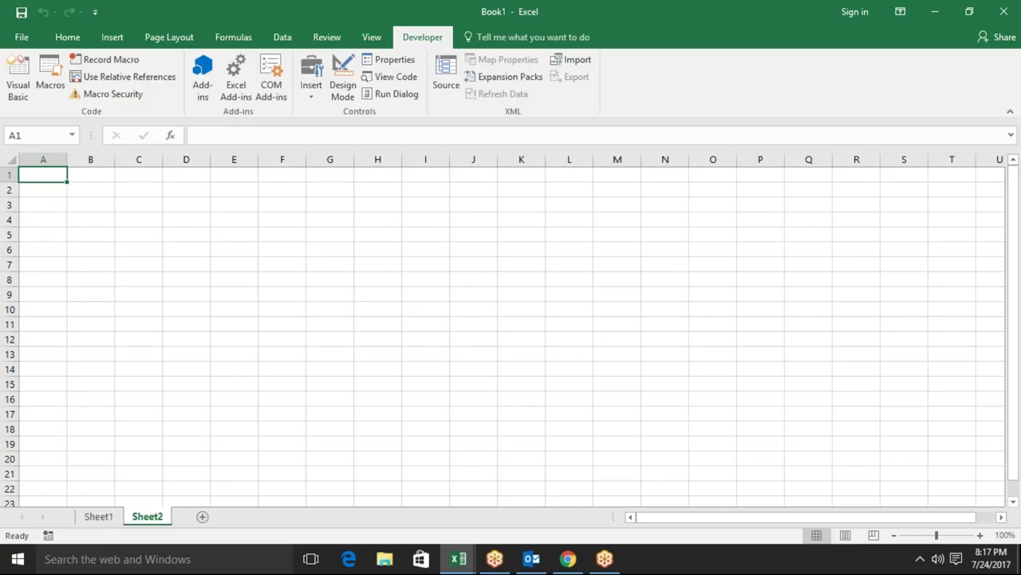
{"action": "left_click", "coordinate": [194, 280]}
{"action": "left_click", "coordinate": [50, 172]}
{"action": "key", "text": "alt+F11"}
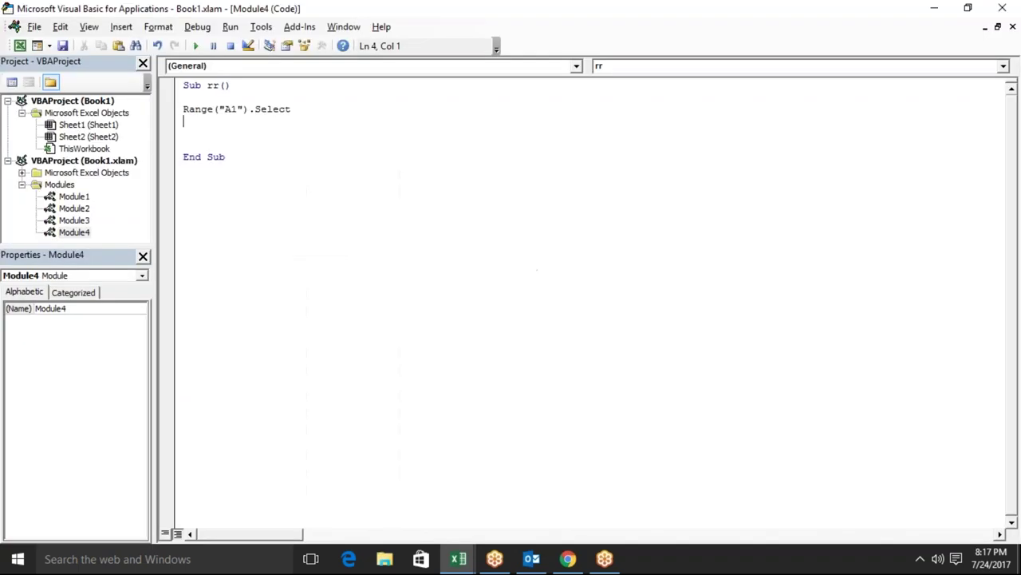
{"action": "type", "text": "cells"}
{"action": "type", "text": "(1,1"}
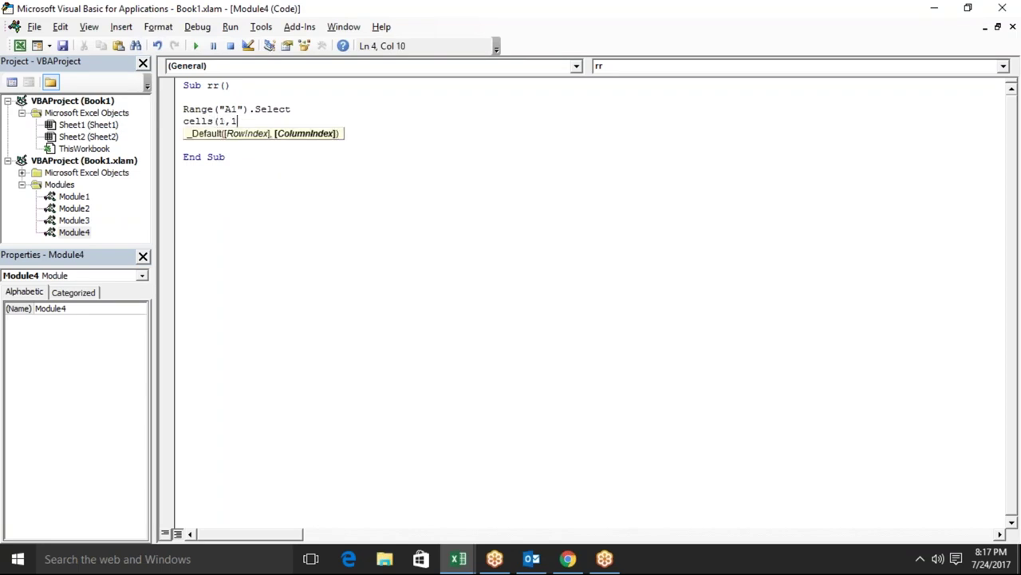
{"action": "type", "text": ").select"}
{"action": "key", "text": "Return"}
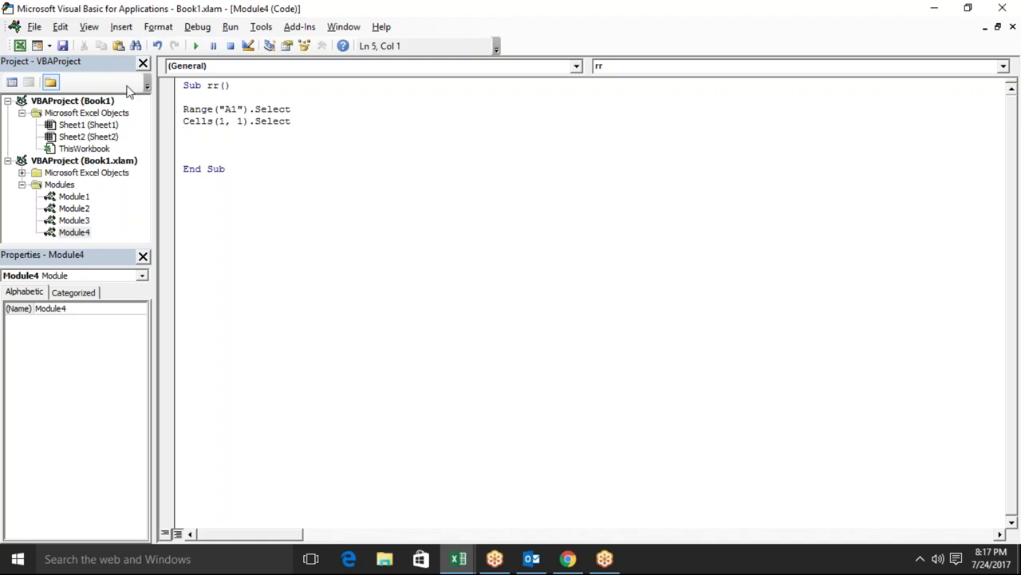
Compare the A1 address and the Cells row/column arguments against Sheet2's cells A1 and A3
{"action": "double_click", "coordinate": [233, 111]}
{"action": "left_click", "coordinate": [229, 121]}
{"action": "double_click", "coordinate": [229, 121]}
{"action": "key", "text": "alt+Tab"}
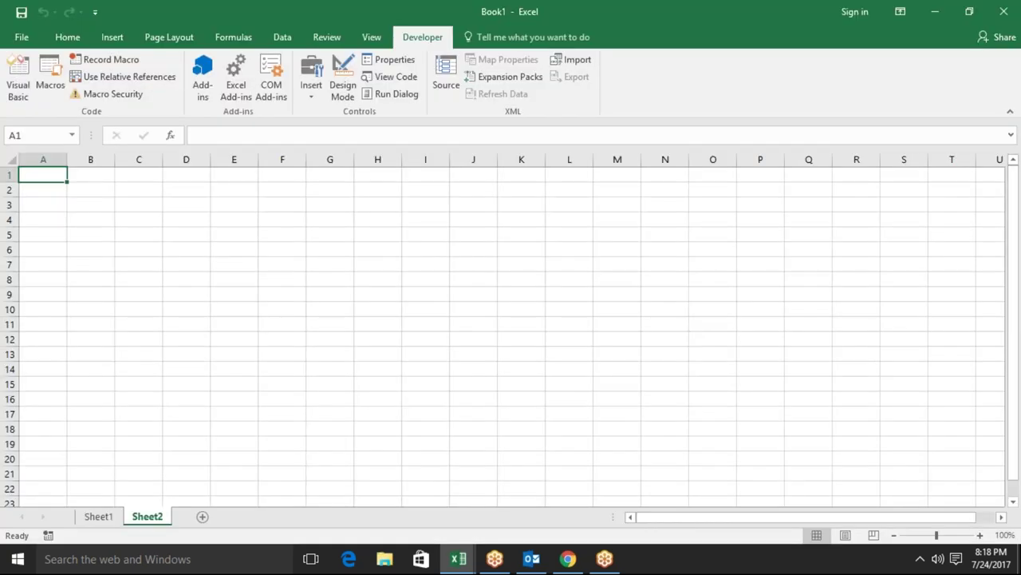
{"action": "left_click", "coordinate": [35, 206]}
{"action": "left_click", "coordinate": [39, 179]}
{"action": "key", "text": "alt+Tab"}
{"action": "left_click", "coordinate": [214, 148]}
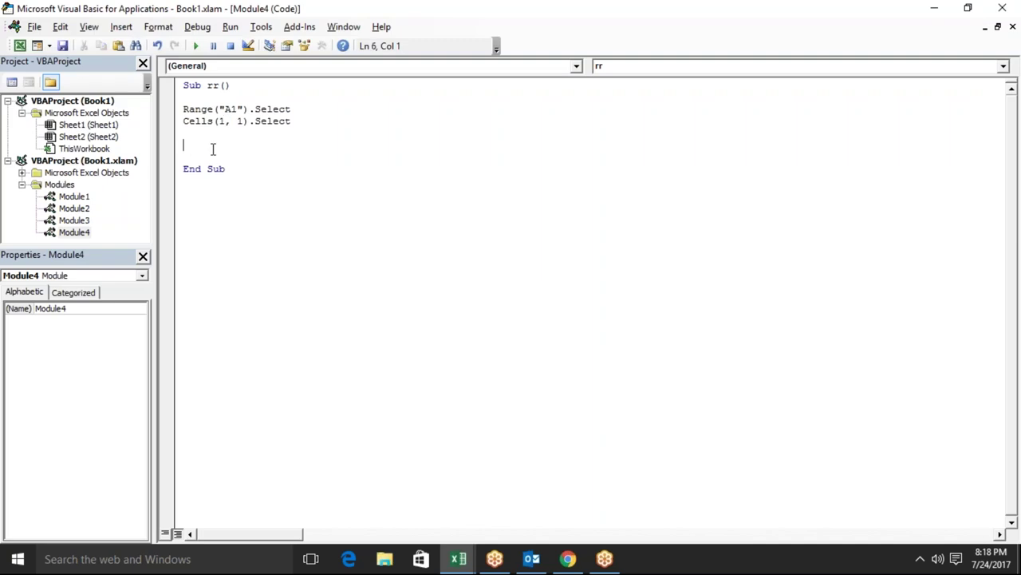
{"action": "mouse_move", "coordinate": [314, 99]}
{"action": "left_mouse_down"}
{"action": "mouse_move", "coordinate": [221, 120]}
{"action": "mouse_move", "coordinate": [295, 109]}
{"action": "mouse_move", "coordinate": [266, 121]}
{"action": "mouse_move", "coordinate": [185, 125]}
{"action": "left_mouse_up"}
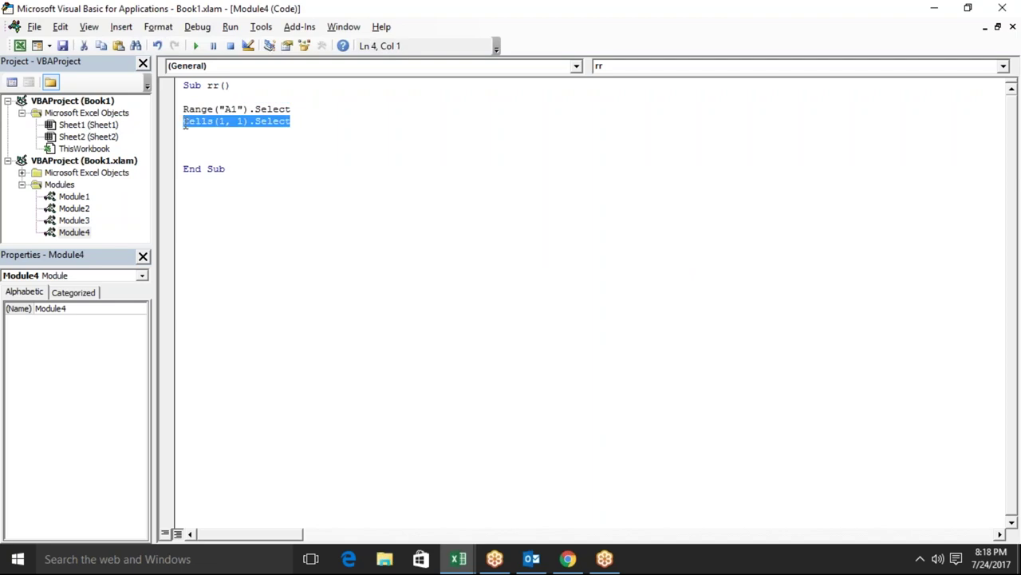
Add blank lines before End Sub and toggle a breakpoint on the Range("A1") line
{"action": "left_click", "coordinate": [191, 134]}
{"action": "key", "text": "Return"}
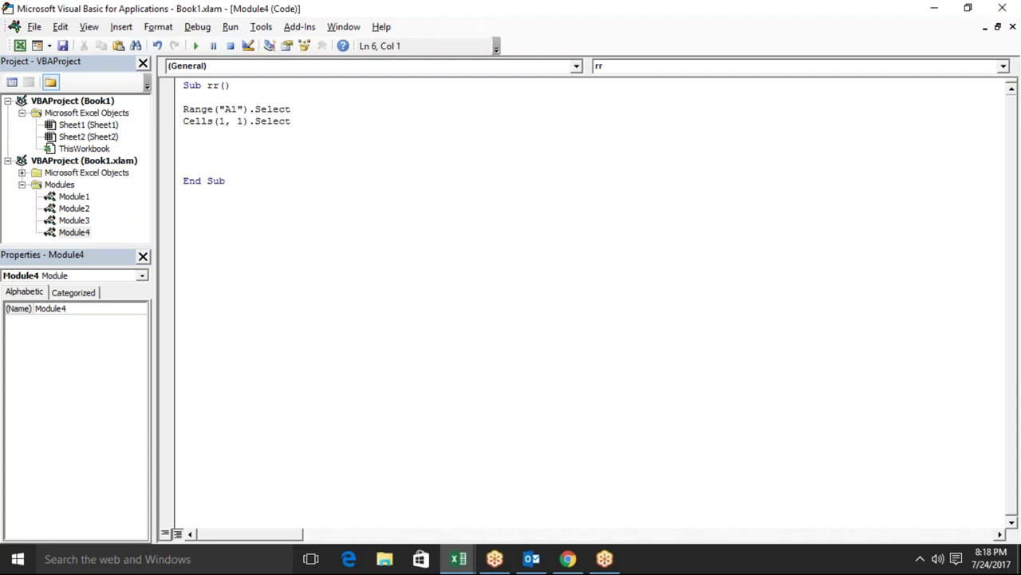
{"action": "key", "text": "Return"}
{"action": "left_click", "coordinate": [166, 112]}
{"action": "left_click", "coordinate": [166, 112]}
{"action": "key", "text": "alt+F11"}
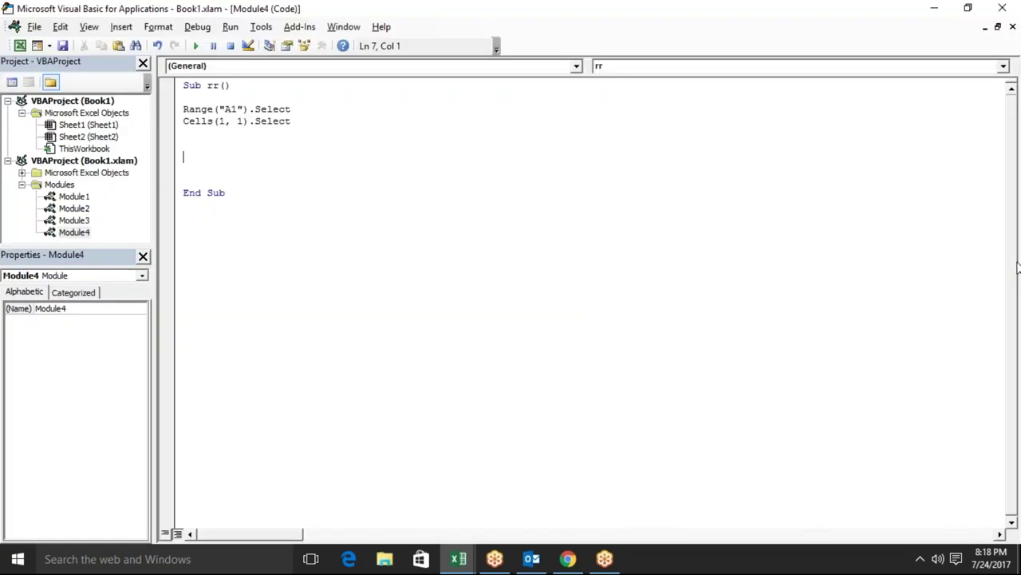
Type the new line Sheets("Sheet2").Select in the rr macro
{"action": "type", "text": "sheets(\"Sheet2"}
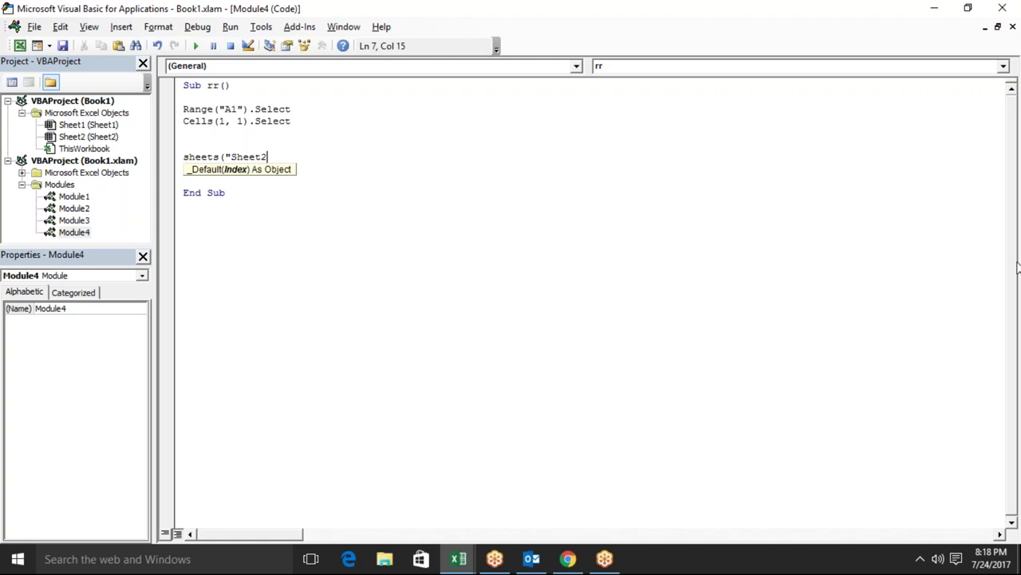
{"action": "type", "text": "\").select"}
{"action": "key", "text": "Return"}
Copy the Range("A1").Select line and paste it below the Sheets("Sheet2") line
{"action": "key", "text": "Up"}
{"action": "key", "text": "Up"}
{"action": "key", "text": "Up"}
{"action": "key", "text": "Up"}
{"action": "key", "text": "Up"}
{"action": "key", "text": "shift+Down"}
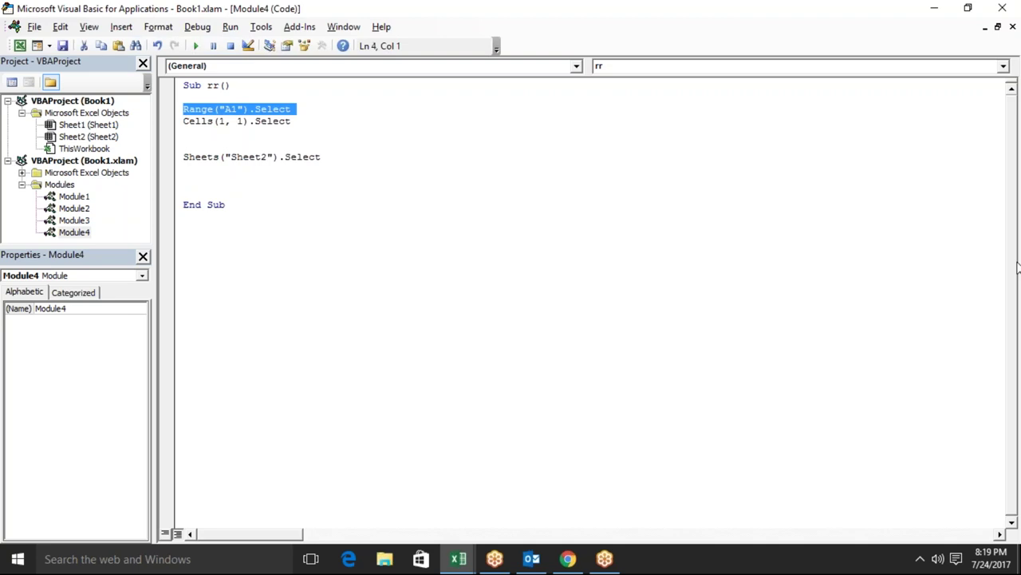
{"action": "key", "text": "ctrl+c"}
{"action": "key", "text": "Down"}
{"action": "key", "text": "Down"}
{"action": "key", "text": "Down"}
{"action": "key", "text": "Down"}
{"action": "key", "text": "ctrl+v"}
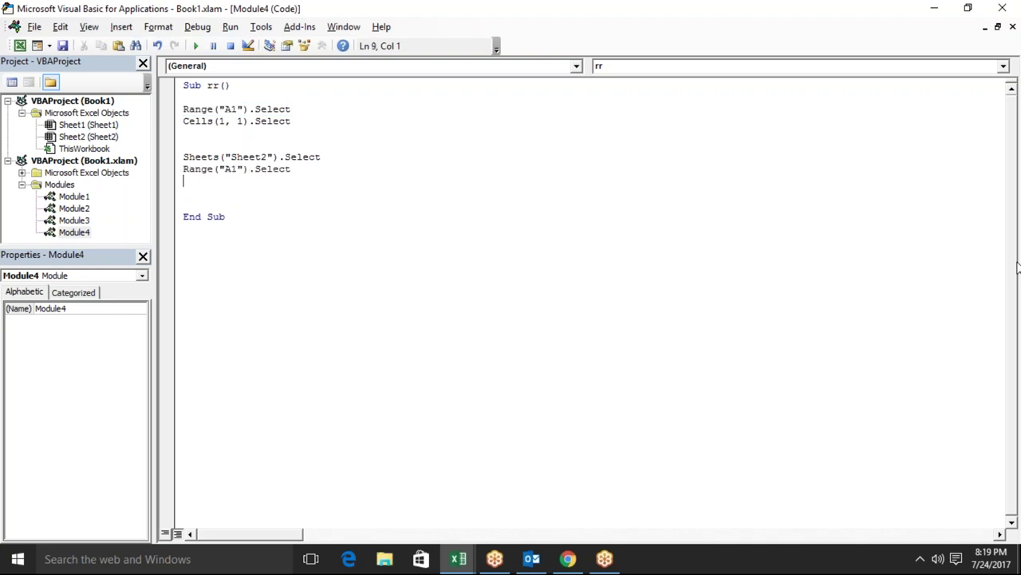
{"action": "key", "text": "Return"}
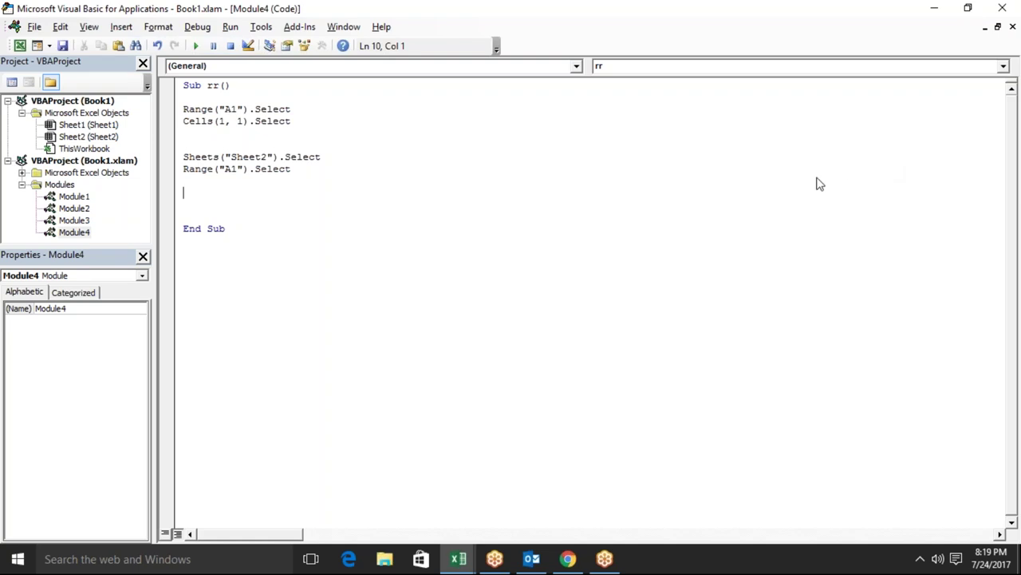
Try appending .Range("A1") to the Sheets("Sheet2") reference
{"action": "left_click_drag", "start_coordinate": [249, 169], "coordinate": [179, 174]}
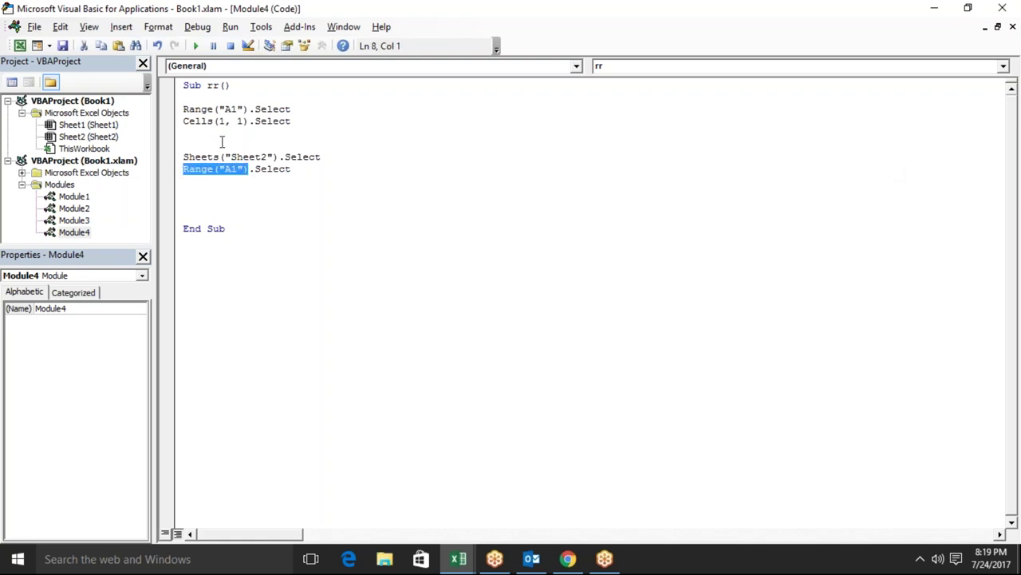
{"action": "left_click", "coordinate": [274, 158]}
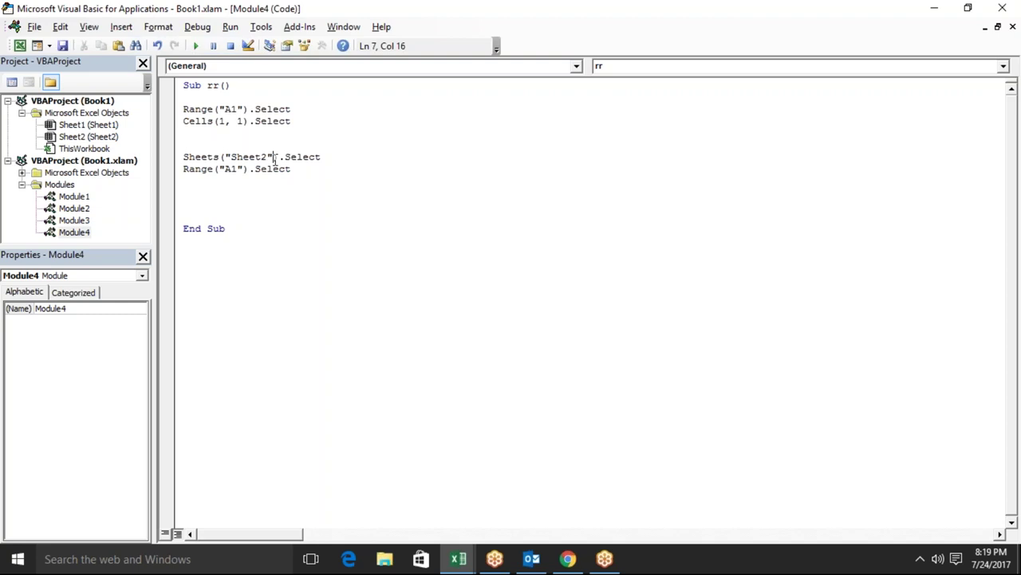
{"action": "left_click", "coordinate": [278, 157]}
{"action": "type", "text": ".Range(\"A1\")"}
{"action": "left_click", "coordinate": [316, 241]}
{"action": "left_click", "coordinate": [290, 218]}
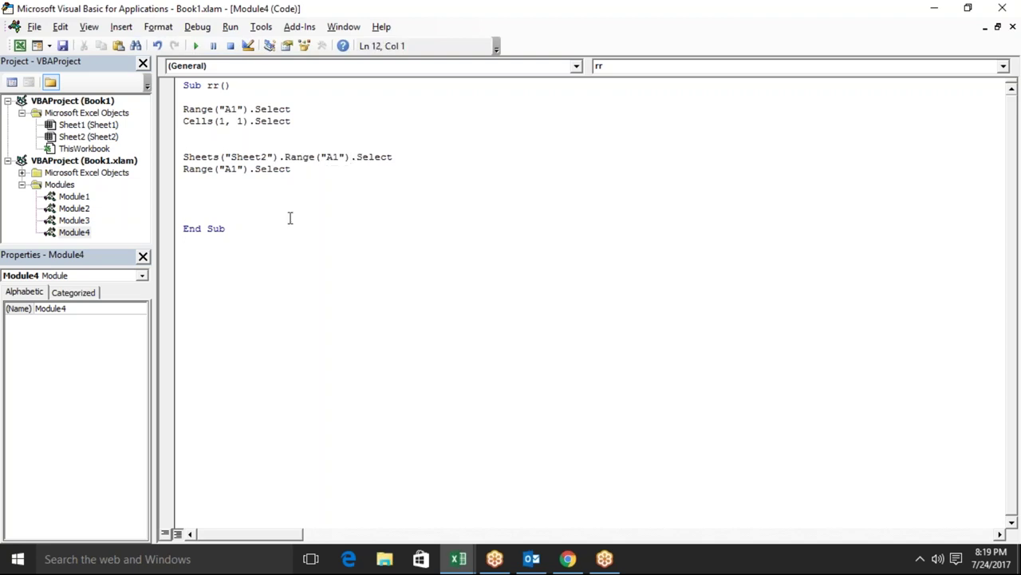
Delete the trial Range("A1"). text from the Sheets line
{"action": "left_click_drag", "start_coordinate": [351, 157], "coordinate": [345, 156]}
{"action": "double_click", "coordinate": [359, 156]}
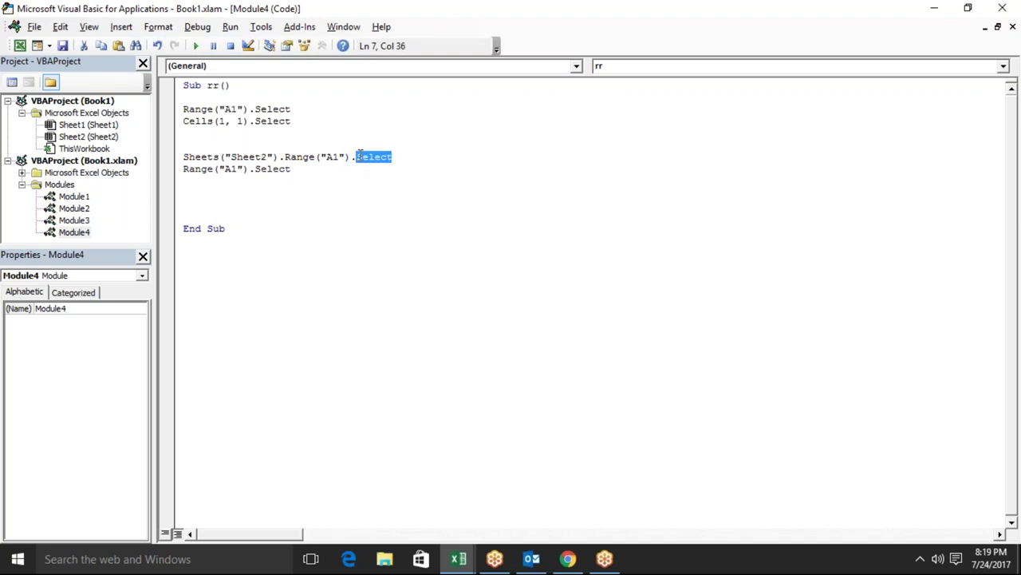
{"action": "left_click", "coordinate": [352, 157]}
{"action": "left_click_drag", "start_coordinate": [352, 156], "coordinate": [285, 158]}
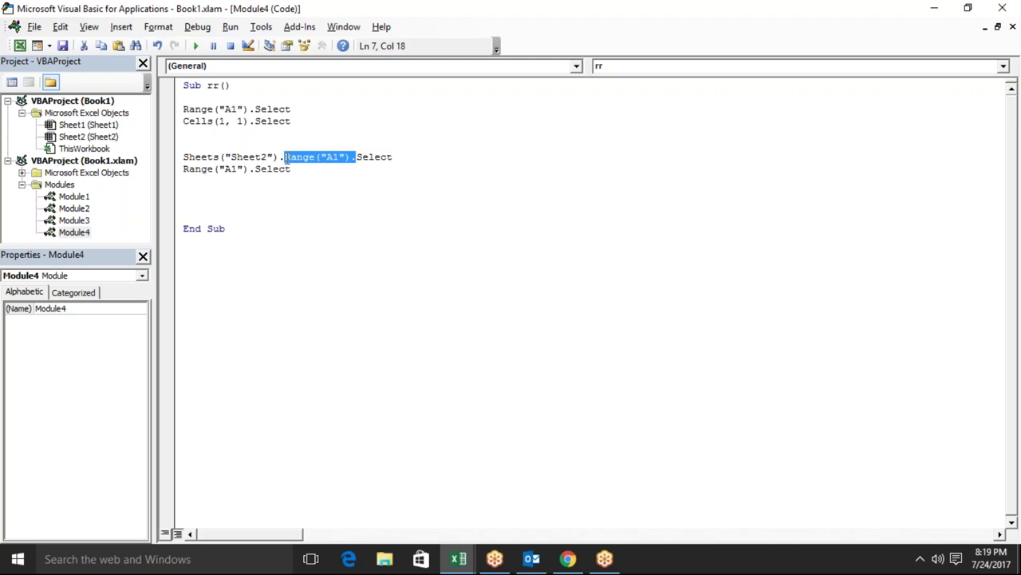
{"action": "key", "text": "Delete"}
{"action": "left_click", "coordinate": [272, 192]}
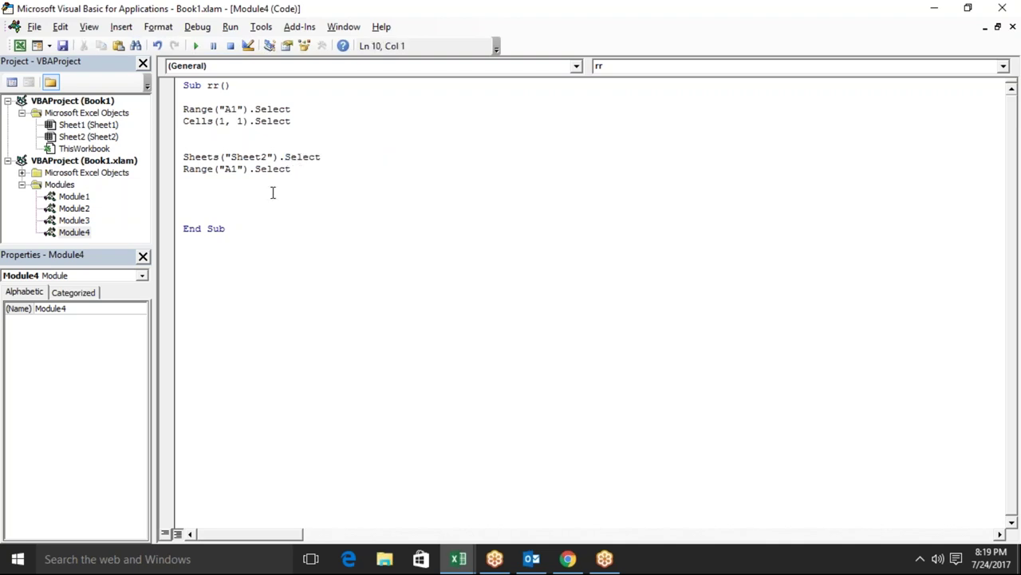
{"action": "left_click", "coordinate": [251, 178]}
Insert a Workbooks("Book1.xlsm").Select line above the Sheets("Sheet2") line
{"action": "key", "text": "Up"}
{"action": "key", "text": "Up"}
{"action": "key", "text": "Up"}
{"action": "key", "text": "Return"}
{"action": "type", "text": "workbooks"}
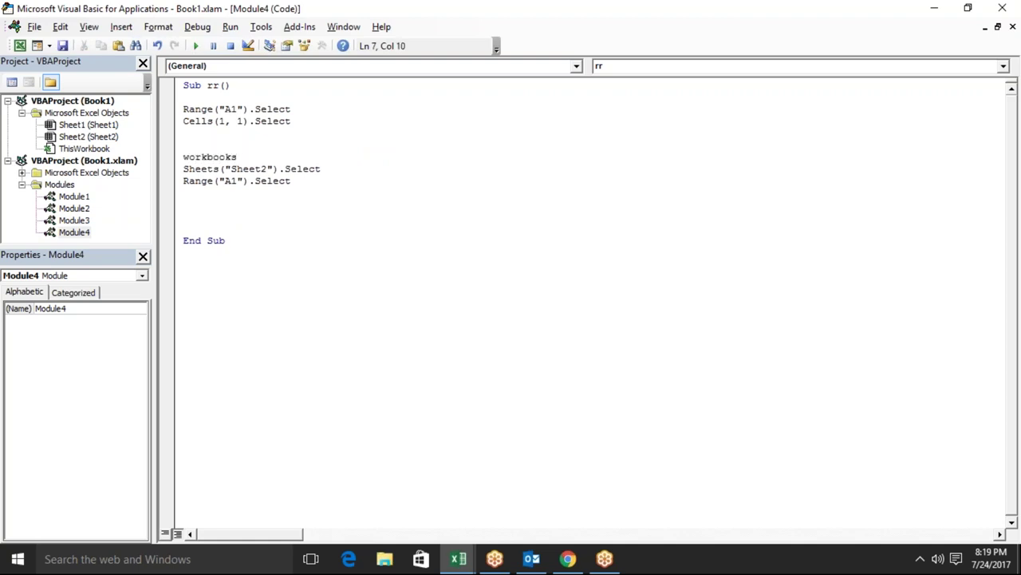
{"action": "type", "text": "(\"Book"}
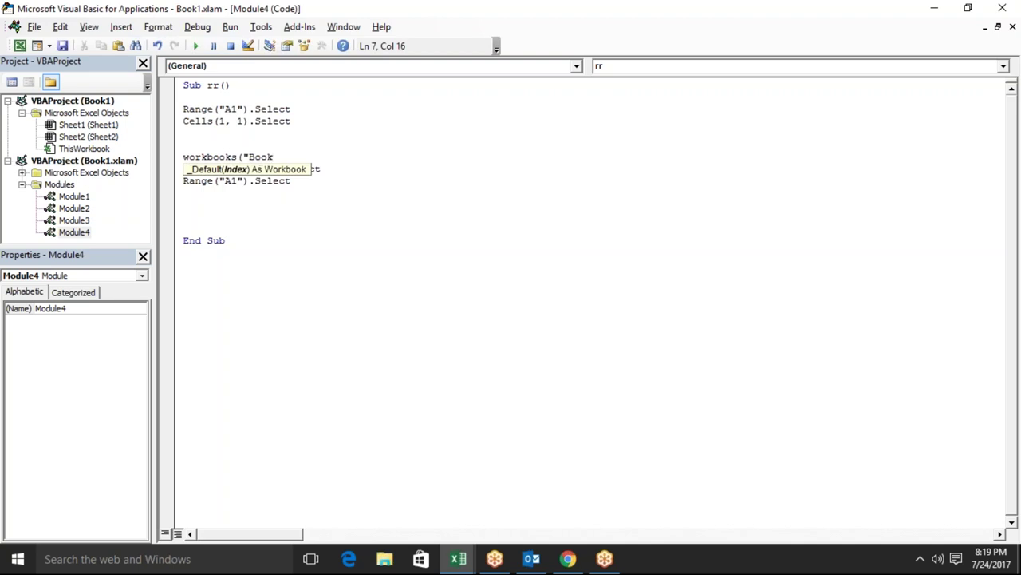
{"action": "type", "text": "1.xlsm\").se"}
{"action": "key", "text": "Tab"}
{"action": "key", "text": "BackSpace"}
{"action": "key", "text": "BackSpace"}
{"action": "key", "text": "BackSpace"}
{"action": "key", "text": "BackSpace"}
{"action": "key", "text": "BackSpace"}
{"action": "key", "text": "BackSpace"}
{"action": "key", "text": "BackSpace"}
{"action": "type", "text": ".sele"}
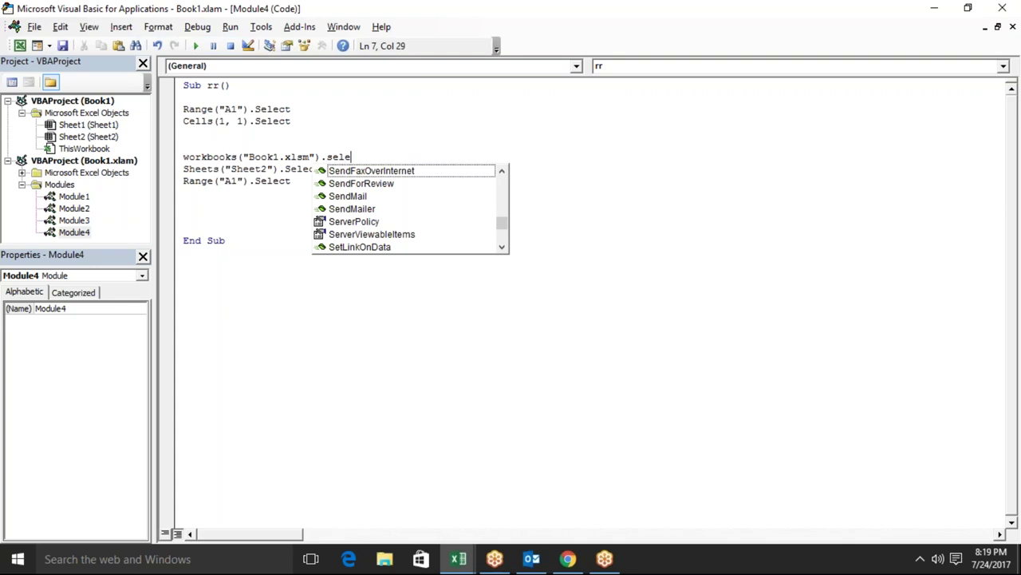
{"action": "type", "text": "ct"}
{"action": "left_click", "coordinate": [263, 241]}
Change the workbook line's method from Select to Activate
{"action": "left_click", "coordinate": [266, 220]}
{"action": "left_click", "coordinate": [375, 158]}
{"action": "key", "text": "BackSpace"}
{"action": "key", "text": "BackSpace"}
{"action": "key", "text": "BackSpace"}
{"action": "key", "text": "BackSpace"}
{"action": "key", "text": "BackSpace"}
{"action": "key", "text": "BackSpace"}
{"action": "key", "text": "BackSpace"}
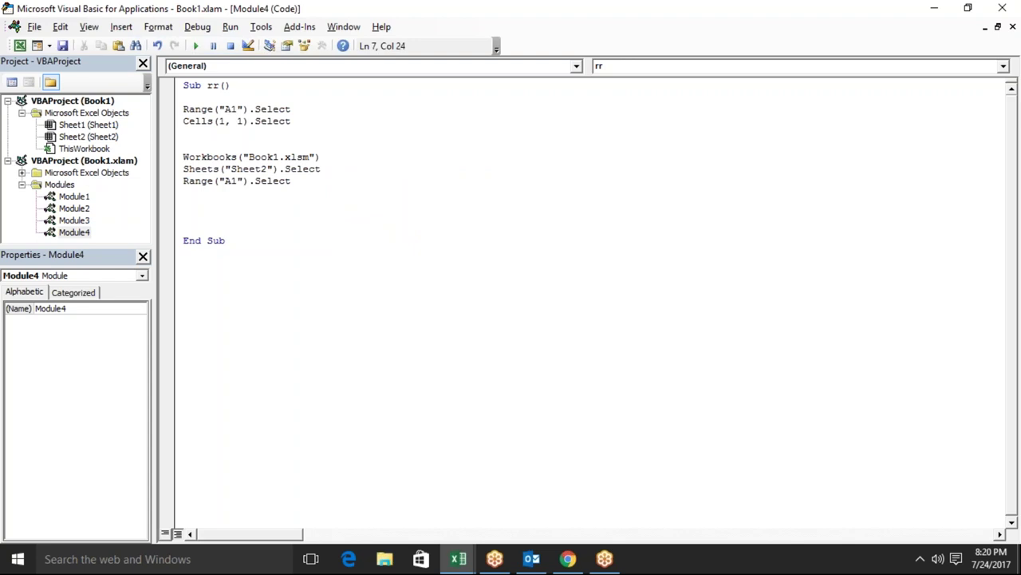
{"action": "type", "text": ".ac"}
{"action": "key", "text": "Down"}
{"action": "key", "text": "Down"}
{"action": "key", "text": "Down"}
{"action": "key", "text": "Up"}
{"action": "key", "text": "Tab"}
{"action": "key", "text": "Down"}
{"action": "key", "text": "Down"}
{"action": "key", "text": "Down"}
{"action": "key", "text": "Up"}
{"action": "key", "text": "Up"}
{"action": "key", "text": "Up"}
{"action": "key", "text": "Up"}
{"action": "key", "text": "Up"}
{"action": "key", "text": "Up"}
{"action": "key", "text": "Down"}
{"action": "key", "text": "Down"}
{"action": "key", "text": "Down"}
{"action": "key", "text": "Down"}
{"action": "key", "text": "Down"}
{"action": "key", "text": "Down"}
{"action": "key", "text": "Down"}
Add blank lines above End Sub and run the rr macro with F5
{"action": "key", "text": "Return"}
{"action": "key", "text": "Return"}
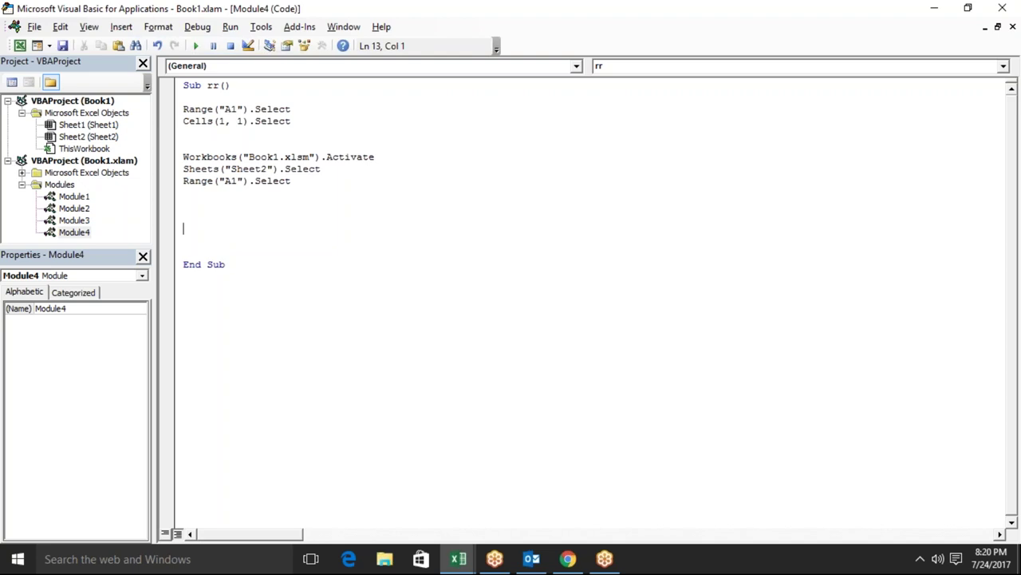
{"action": "key", "text": "Return"}
{"action": "key", "text": "Up"}
{"action": "key", "text": "Up"}
{"action": "key", "text": "Return"}
{"action": "key", "text": "F5"}
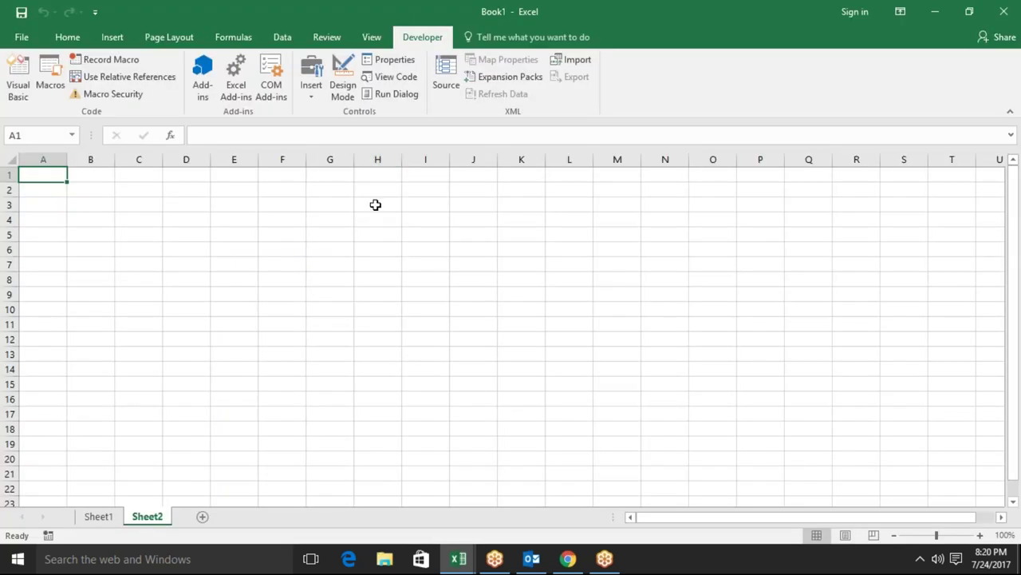
Select cells H5, C6, A1–A3 and B2, then the block A1:F8, ending on A1
{"action": "left_click", "coordinate": [356, 236]}
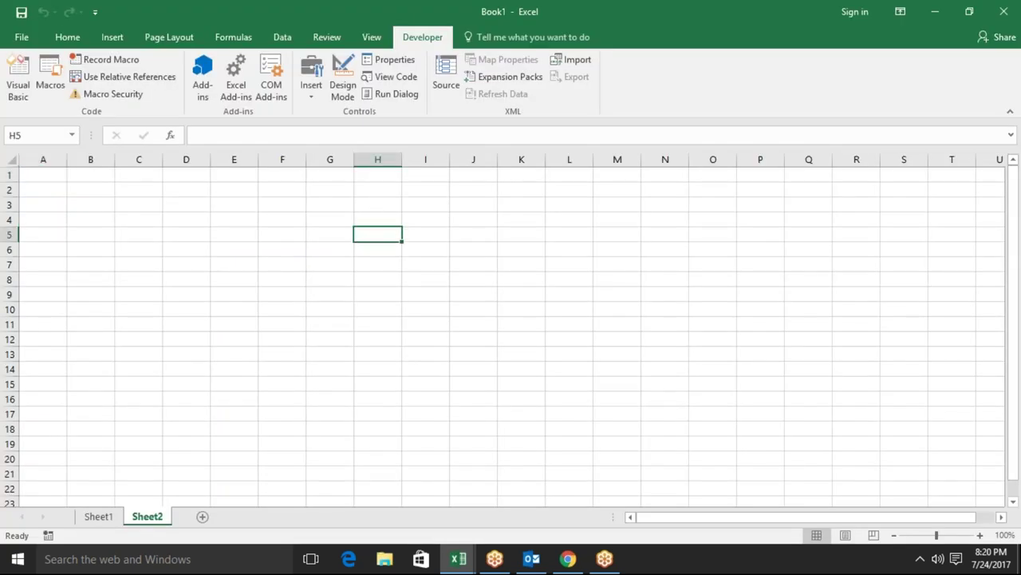
{"action": "left_click", "coordinate": [134, 250]}
{"action": "left_click", "coordinate": [43, 177]}
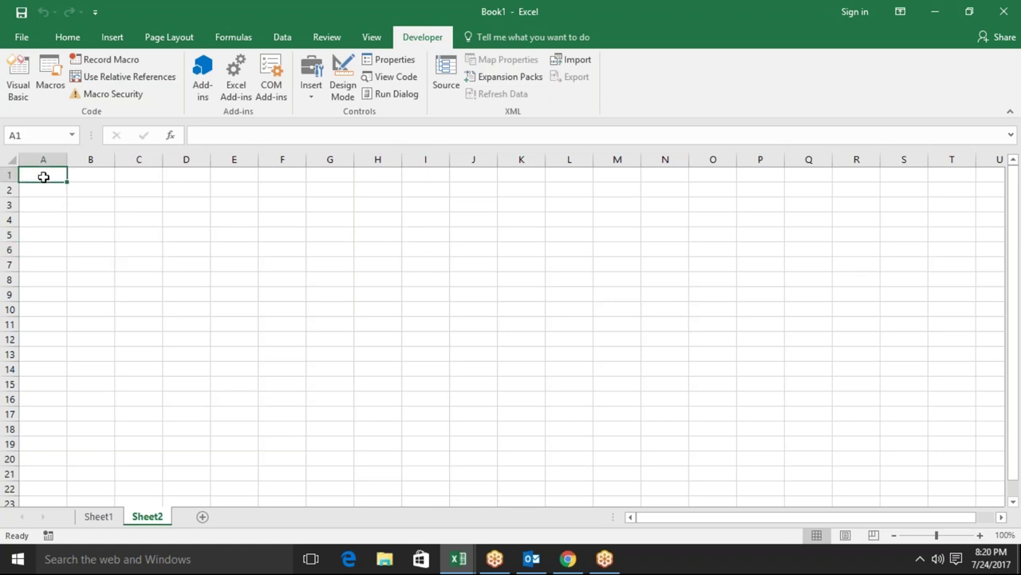
{"action": "left_click", "coordinate": [42, 193]}
{"action": "left_click", "coordinate": [42, 210]}
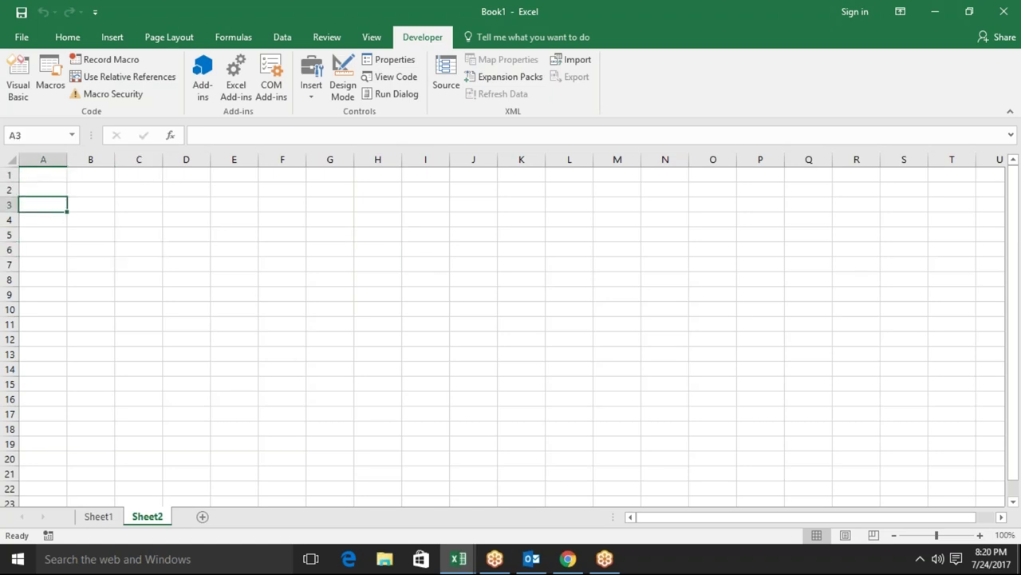
{"action": "left_click", "coordinate": [50, 176]}
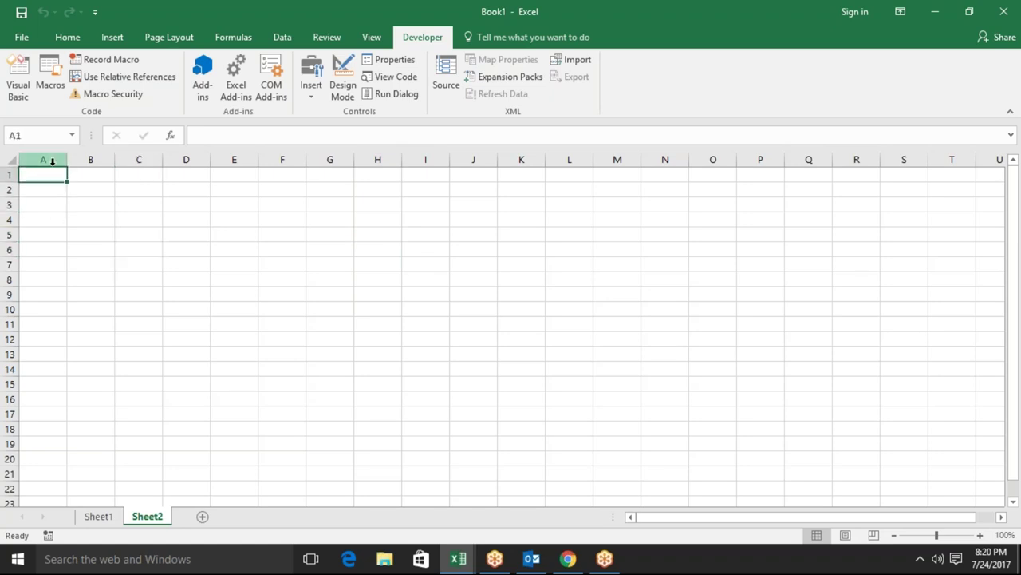
{"action": "left_click", "coordinate": [105, 192]}
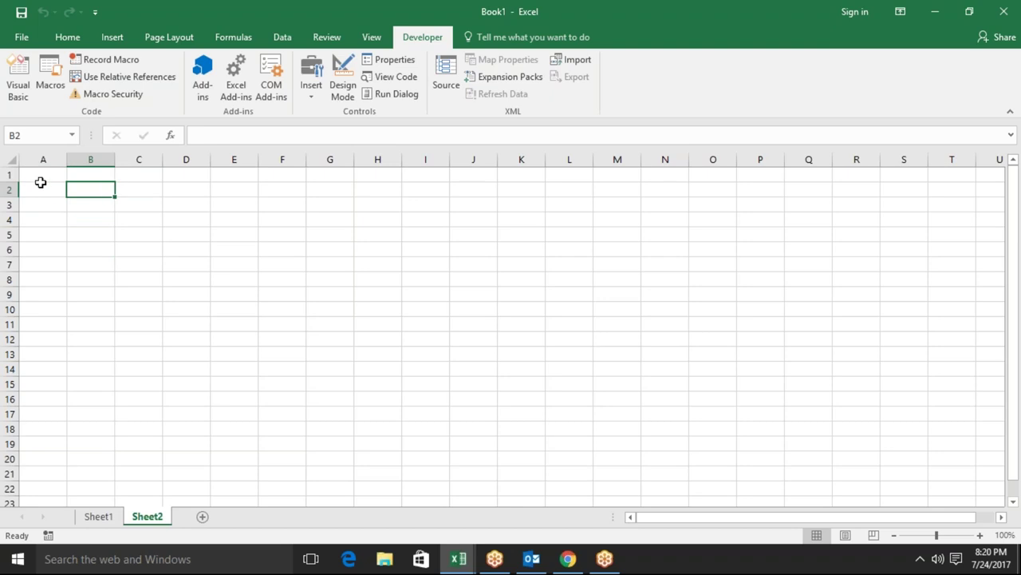
{"action": "left_click_drag", "start_coordinate": [46, 172], "coordinate": [262, 280]}
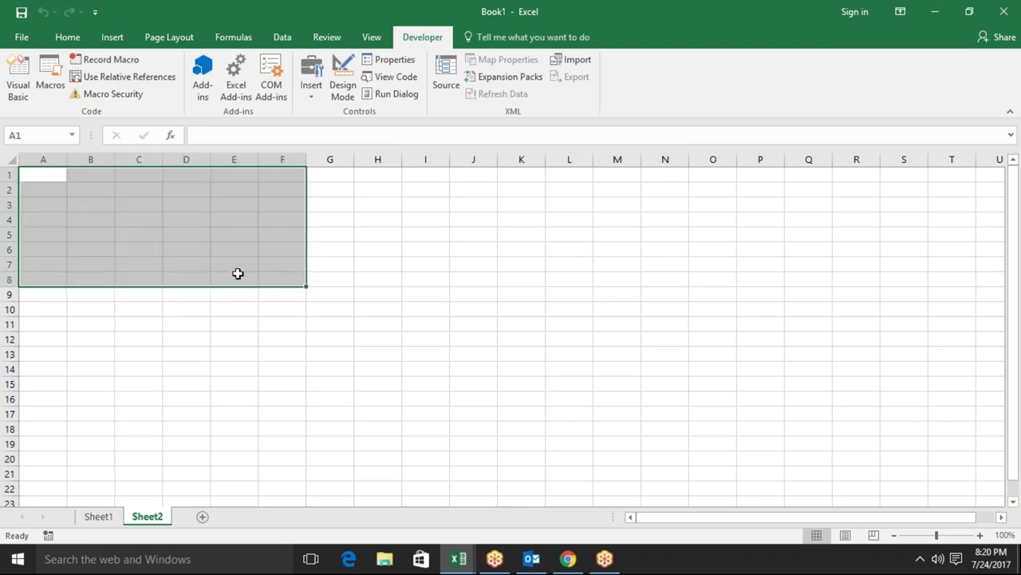
{"action": "left_click", "coordinate": [47, 176]}
Fill A1:I16 with the formula =RANDBETWEEN(10,90) using Ctrl+Enter
{"action": "type", "text": "="}
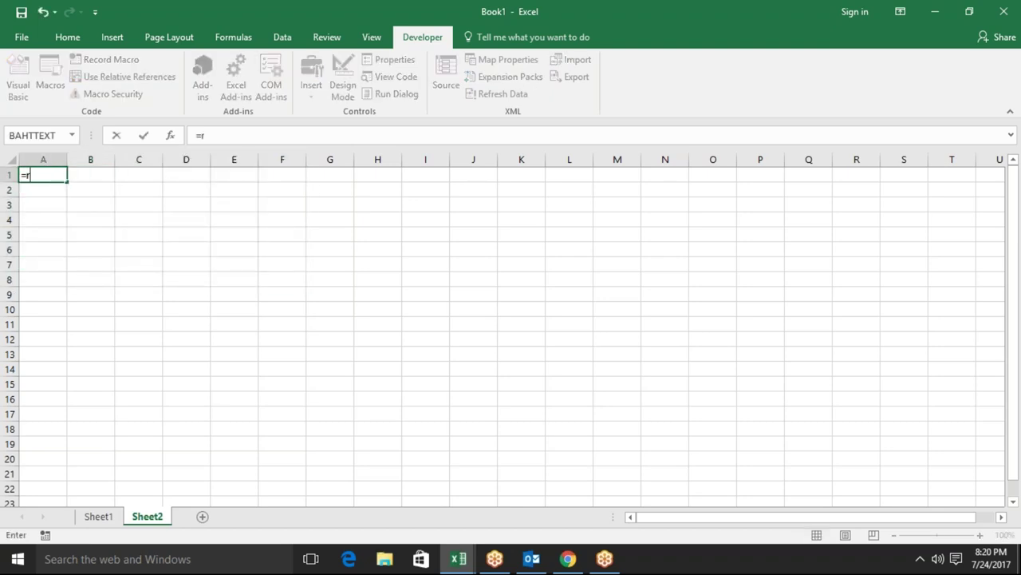
{"action": "type", "text": "ra"}
{"action": "key", "text": "Down"}
{"action": "key", "text": "Down"}
{"action": "key", "text": "Tab"}
{"action": "type", "text": "10"}
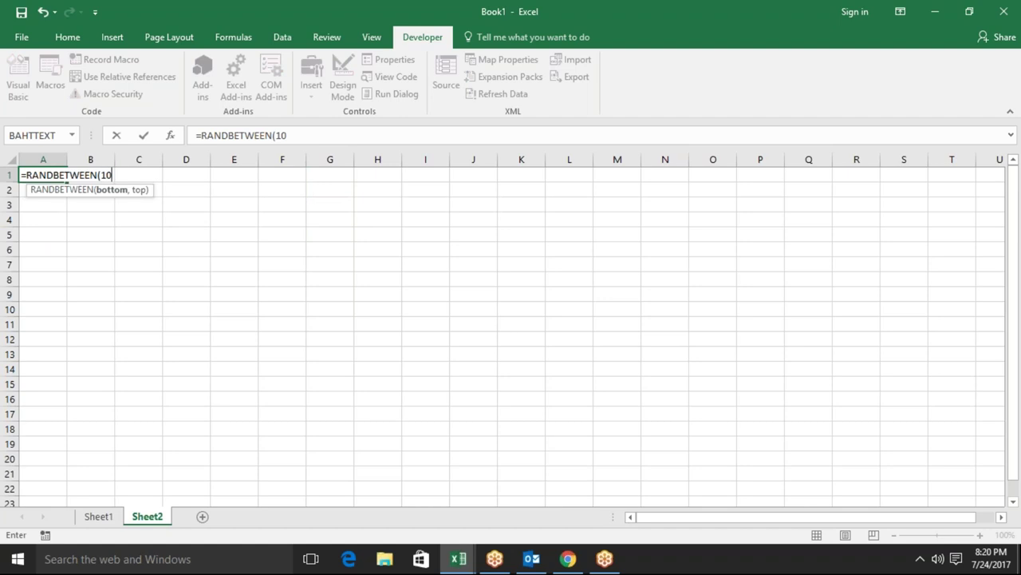
{"action": "type", "text": ",90"}
{"action": "key", "text": "Return"}
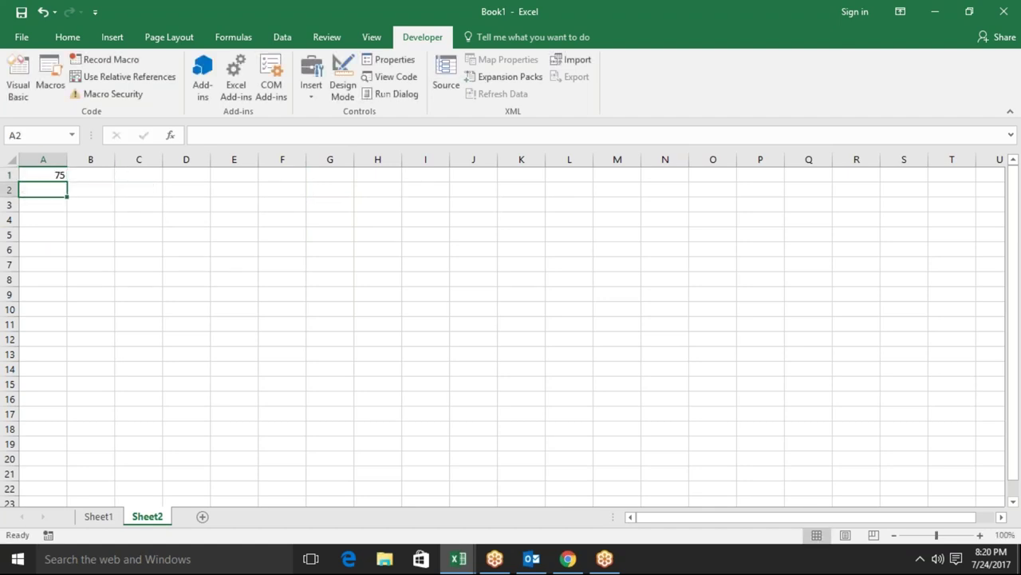
{"action": "mouse_move", "coordinate": [43, 175]}
{"action": "left_mouse_down"}
{"action": "mouse_move", "coordinate": [91, 190]}
{"action": "mouse_move", "coordinate": [425, 190]}
{"action": "mouse_move", "coordinate": [425, 399]}
{"action": "left_mouse_up"}
{"action": "key", "text": "ctrl+Return"}
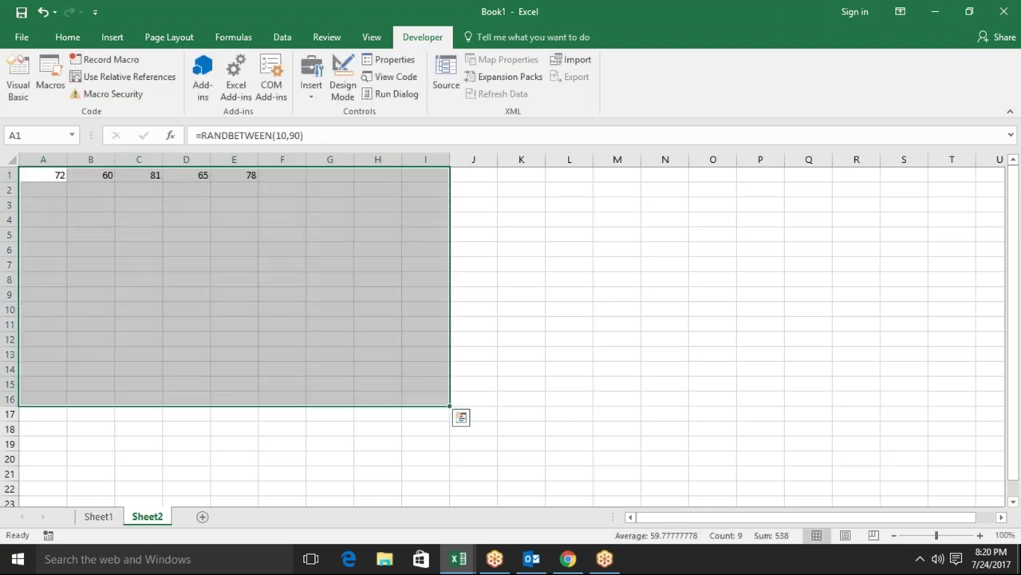
Paste A1:I16 back as values, then begin a Range("A1" line in the macro
{"action": "key", "text": "ctrl+c"}
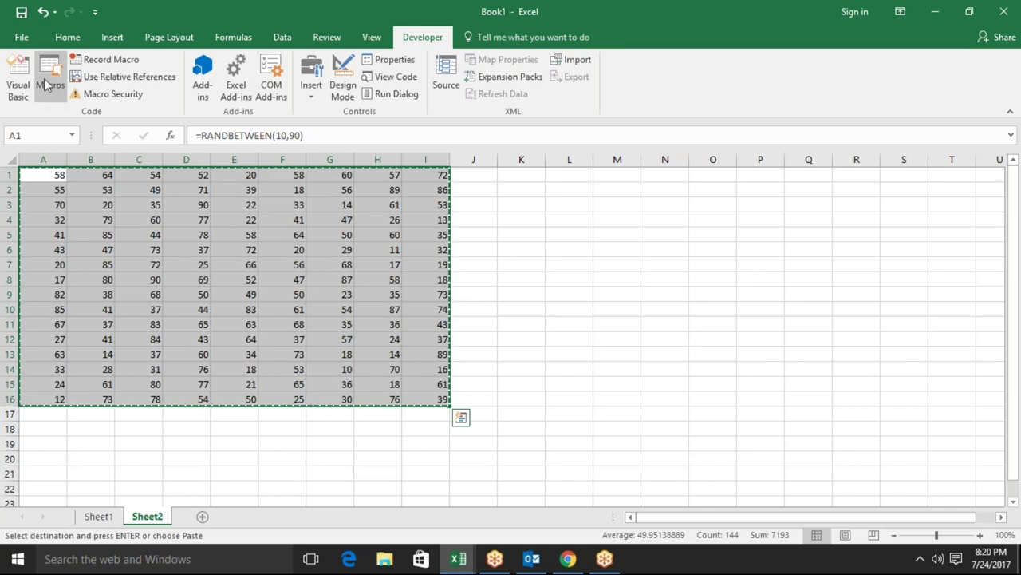
{"action": "left_click", "coordinate": [64, 45]}
{"action": "left_click", "coordinate": [17, 96]}
{"action": "left_click", "coordinate": [16, 192]}
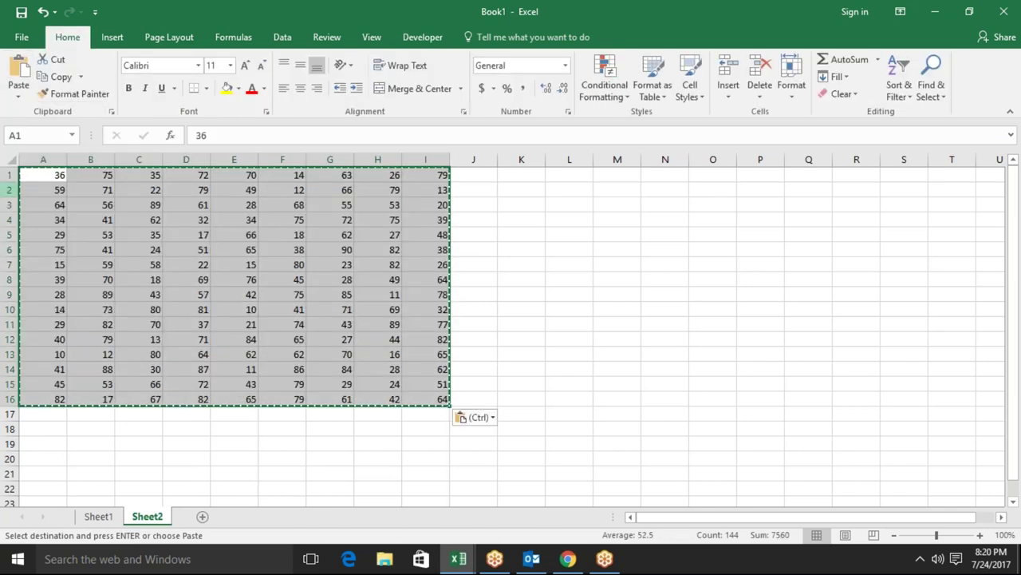
{"action": "key", "text": "Escape"}
{"action": "left_click", "coordinate": [167, 257]}
{"action": "key", "text": "alt+F11"}
{"action": "type", "text": "range("}
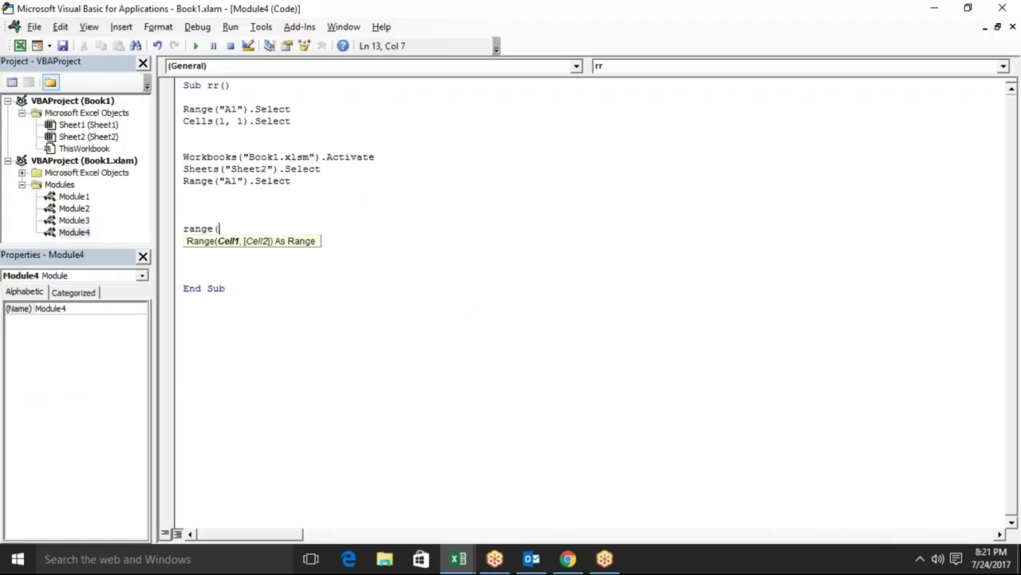
{"action": "type", "text": "\"A"}
{"action": "type", "text": "1\""}
Finish the macro line Range("A1:i16").Select
{"action": "key", "text": "alt+F11"}
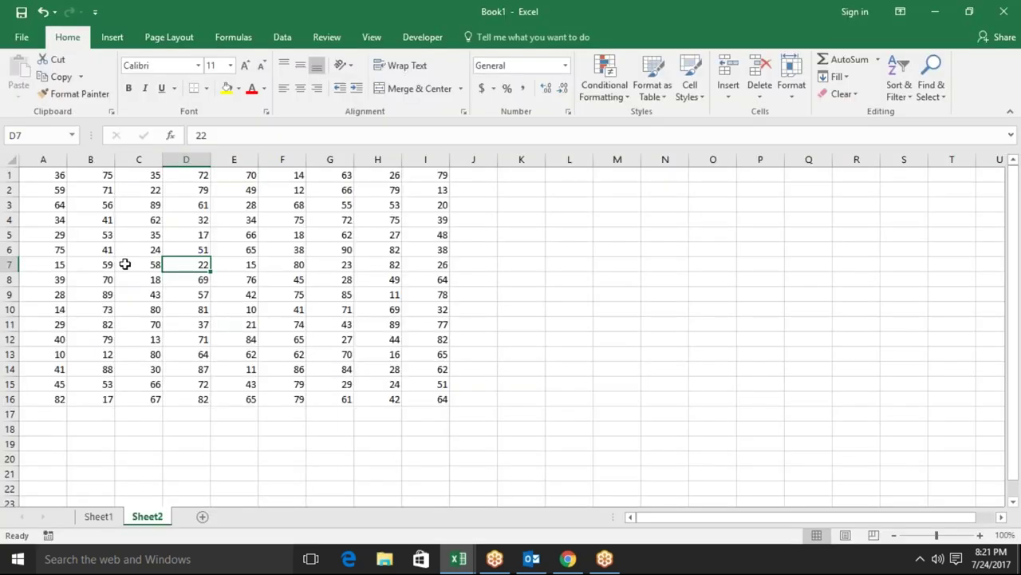
{"action": "key", "text": "alt+F11"}
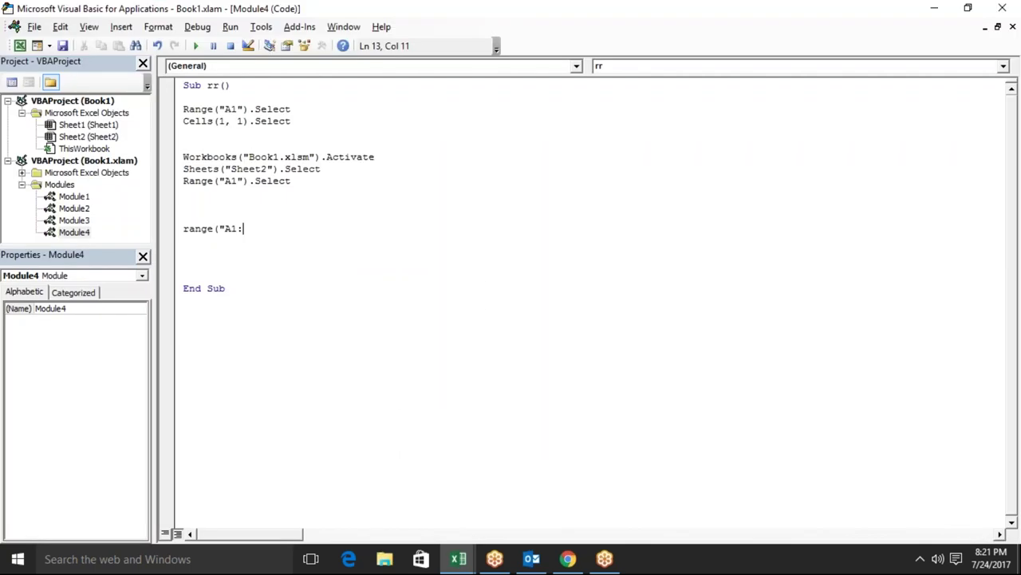
{"action": "type", "text": "i16\").Select"}
{"action": "key", "text": "Tab"}
{"action": "key", "text": "Return"}
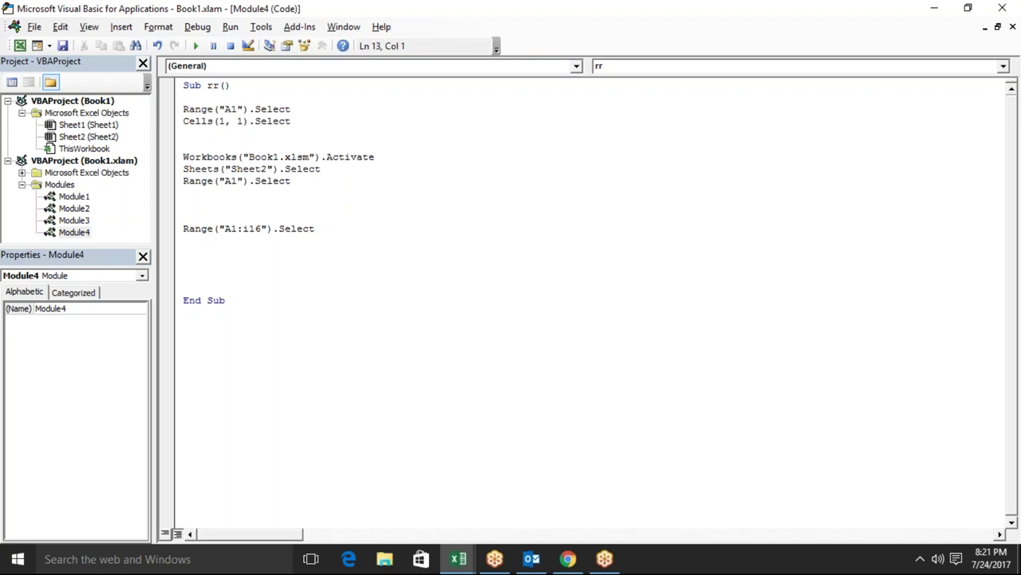
Add a second line Range("A1", "i16").Select below it
{"action": "key", "text": "shift+Down"}
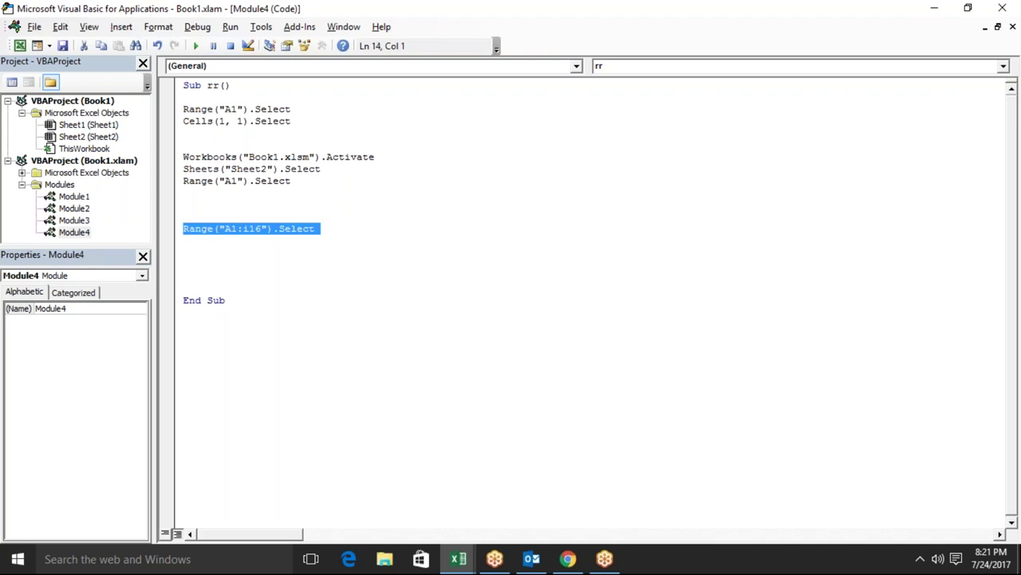
{"action": "left_click", "coordinate": [184, 240]}
{"action": "type", "text": "r"}
{"action": "key", "text": "BackSpace"}
{"action": "key", "text": "Up"}
{"action": "key", "text": "shift+Down"}
{"action": "left_click", "coordinate": [183, 240]}
{"action": "type", "text": "range"}
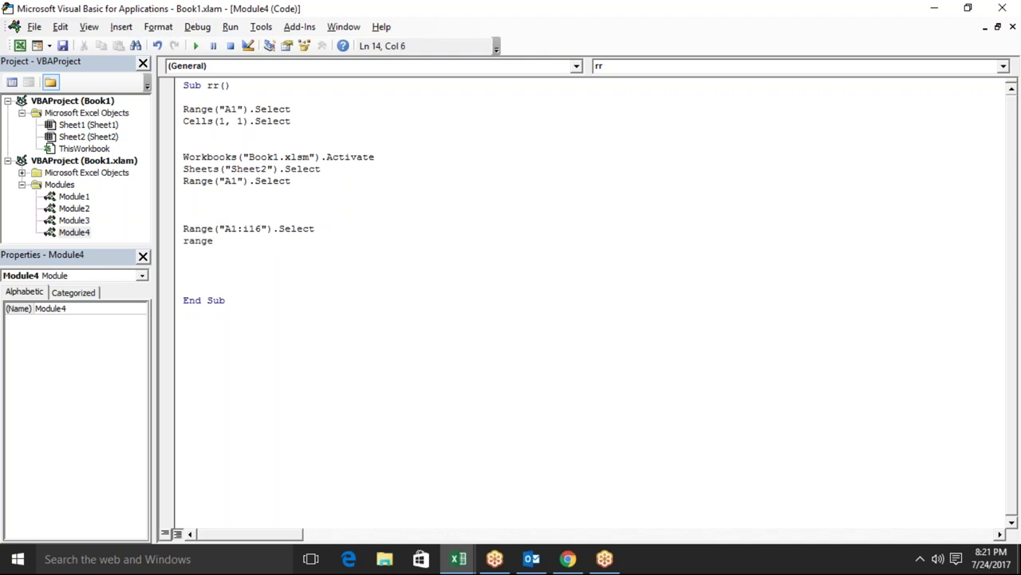
{"action": "type", "text": "(\"A1,"}
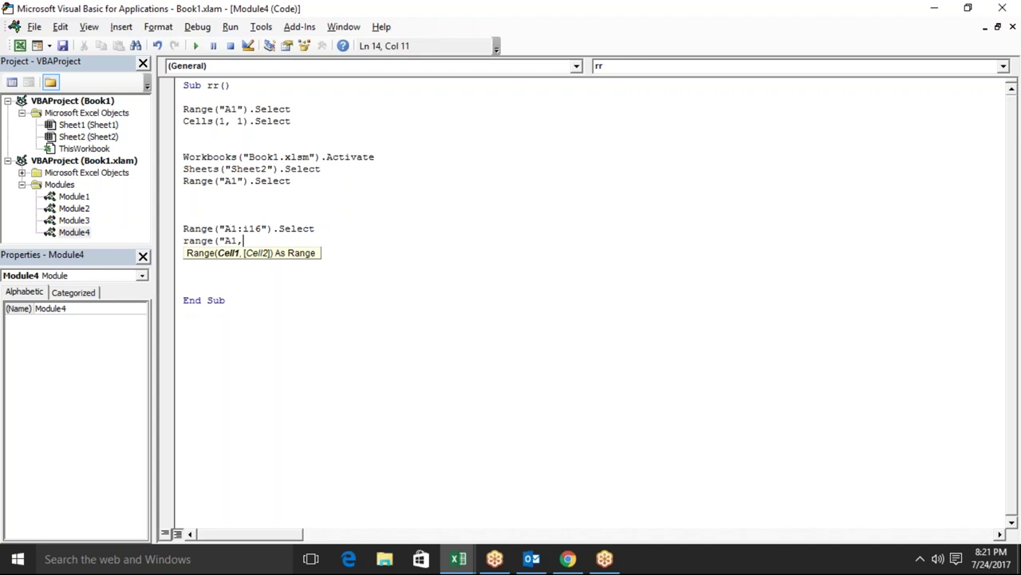
{"action": "type", "text": "i"}
{"action": "key", "text": "BackSpace"}
{"action": "key", "text": "BackSpace"}
{"action": "key", "text": "BackSpace"}
{"action": "type", "text": "1\",\"i16\").s"}
{"action": "key", "text": "Tab"}
{"action": "key", "text": "Return"}
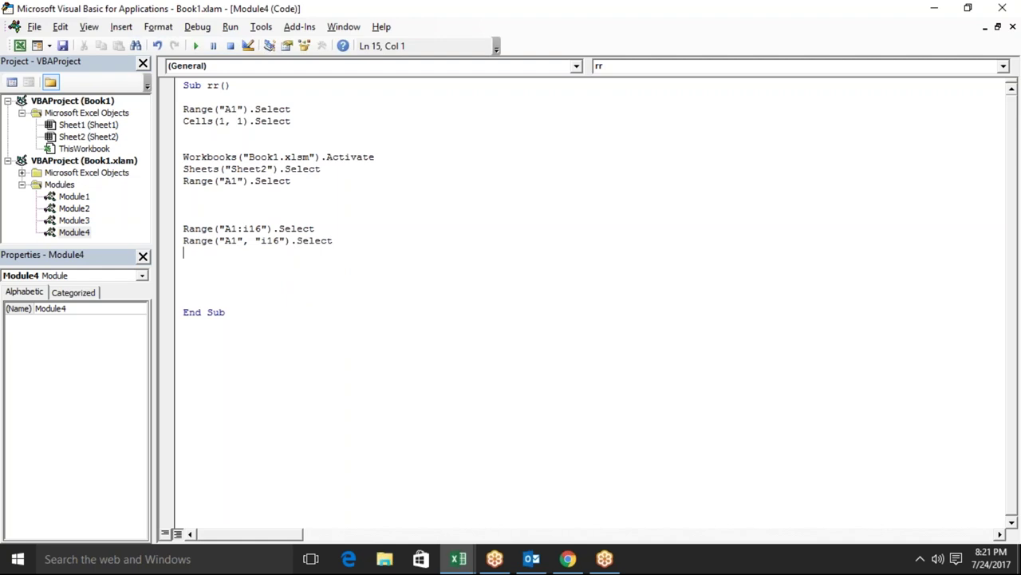
{"action": "left_click", "coordinate": [232, 241]}
{"action": "double_click", "coordinate": [275, 241]}
{"action": "key", "text": "alt+F11"}
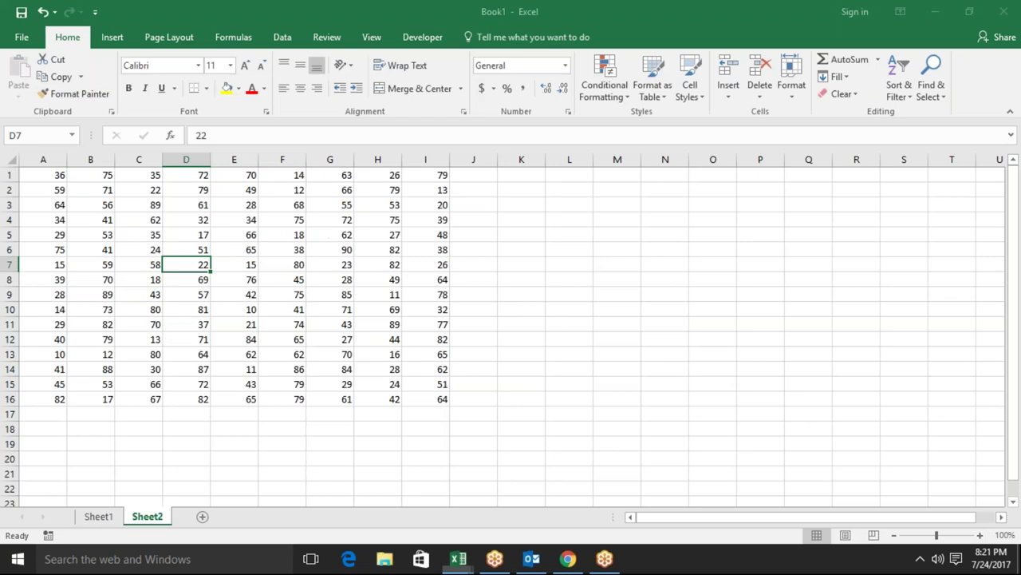
{"action": "left_click", "coordinate": [54, 177]}
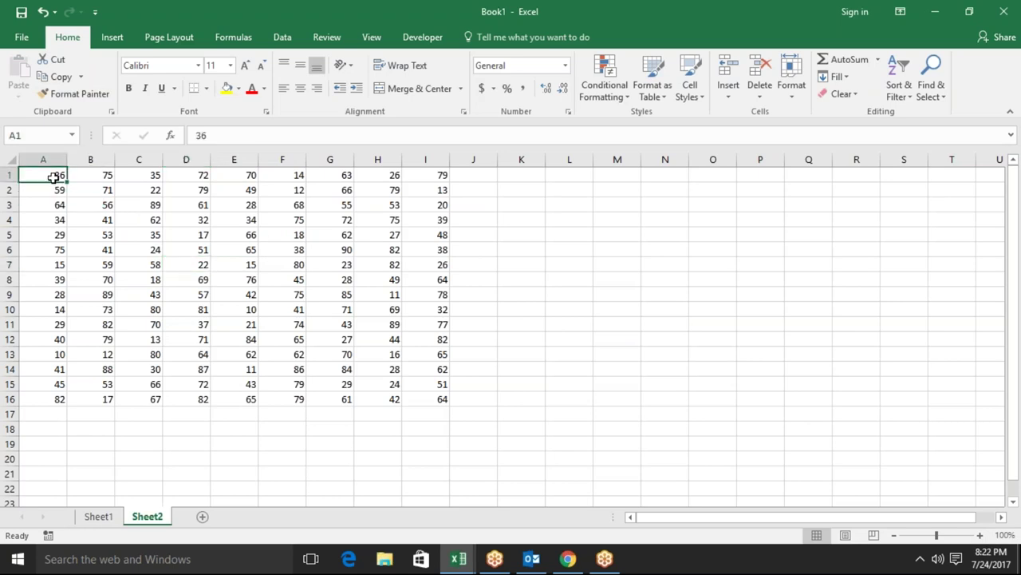
{"action": "left_click", "coordinate": [436, 396], "text": "shift"}
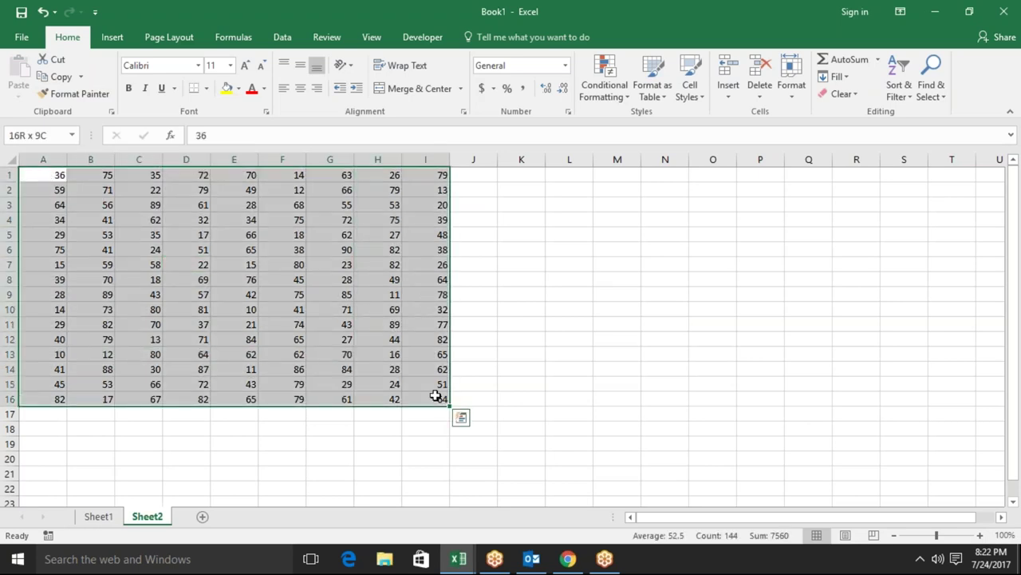
{"action": "left_click", "coordinate": [49, 176]}
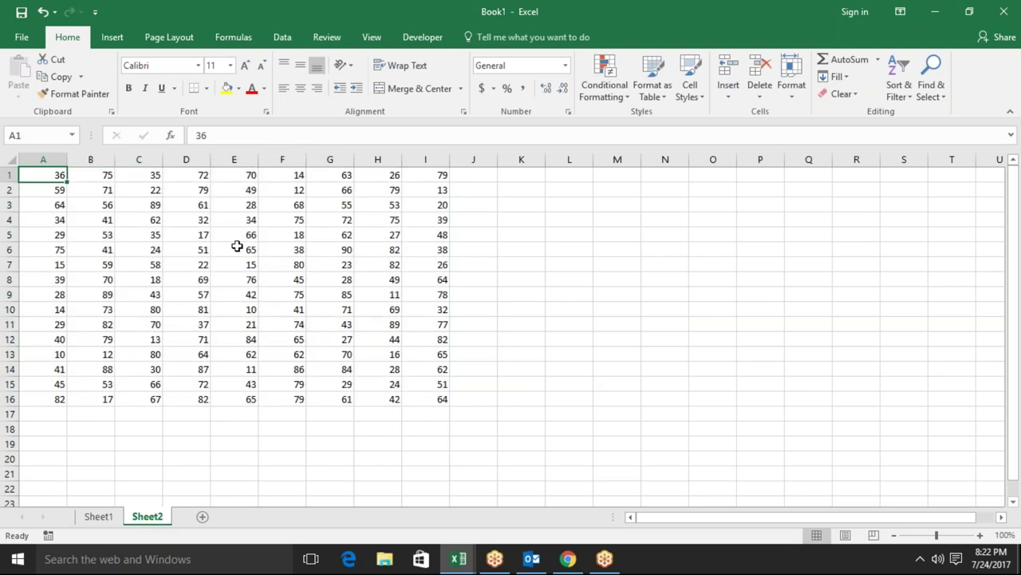
{"action": "left_click", "coordinate": [436, 398], "text": "shift"}
{"action": "left_click", "coordinate": [214, 281]}
{"action": "left_click", "coordinate": [53, 175]}
{"action": "left_click", "coordinate": [144, 173], "text": "shift"}
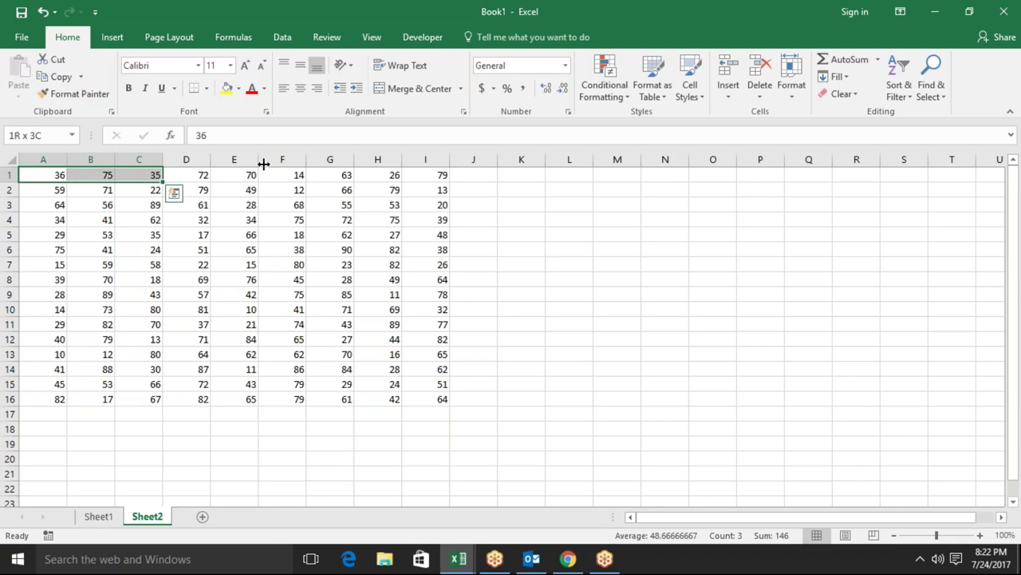
{"action": "left_click", "coordinate": [128, 189]}
{"action": "left_click", "coordinate": [35, 173]}
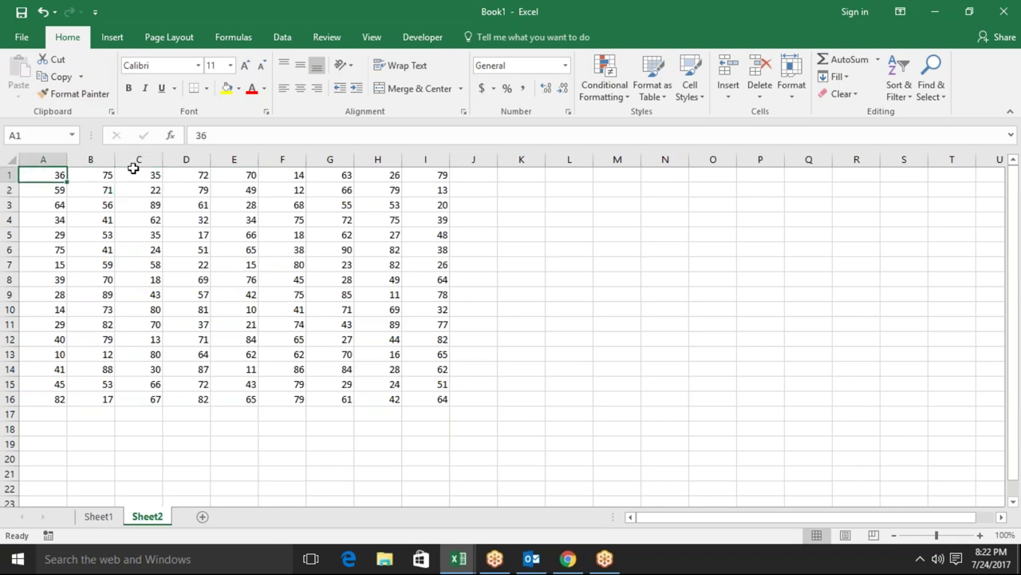
{"action": "left_click", "coordinate": [145, 172], "text": "ctrl"}
{"action": "left_click", "coordinate": [251, 172], "text": "ctrl"}
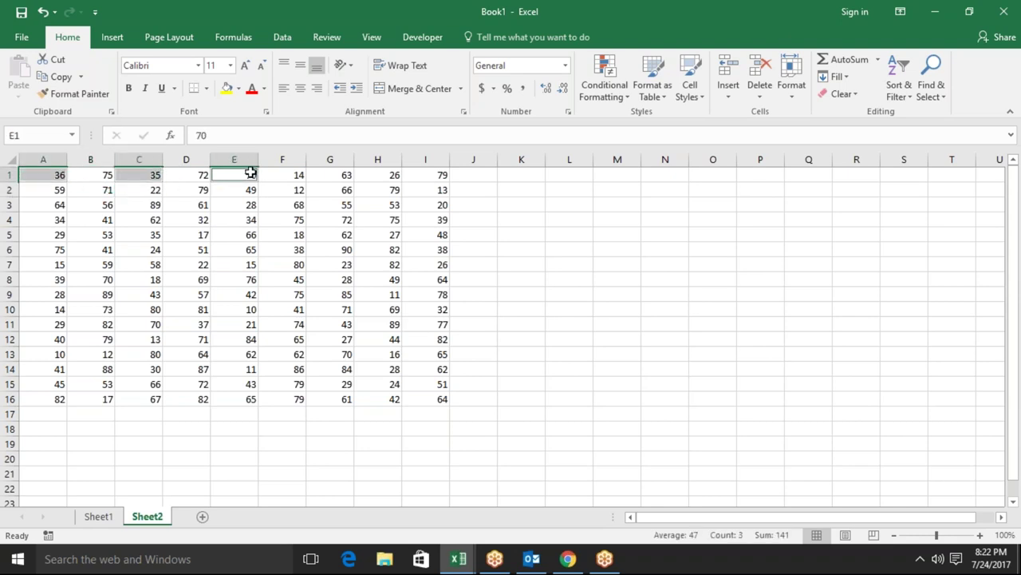
{"action": "left_click", "coordinate": [394, 172], "text": "ctrl"}
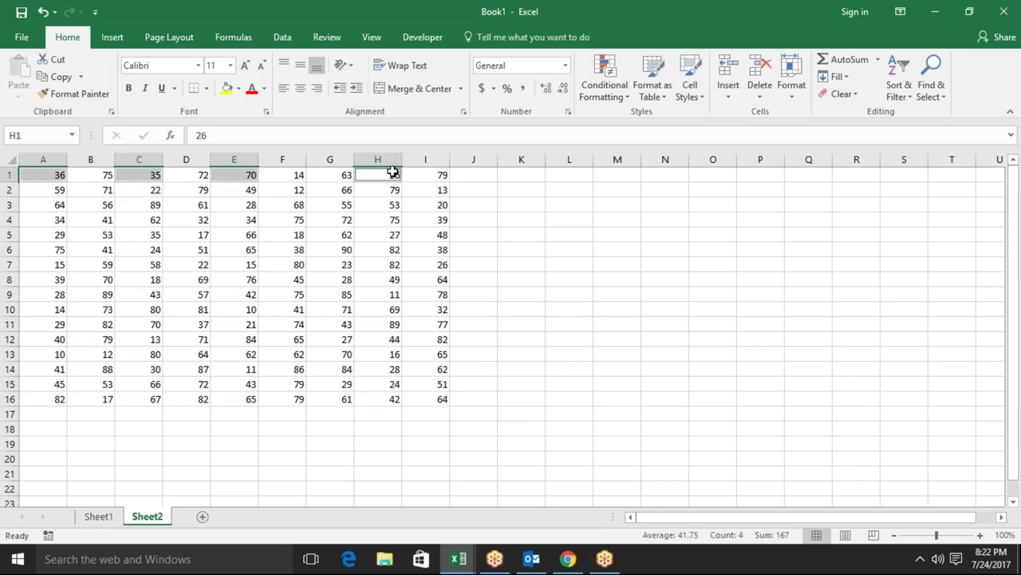
{"action": "key", "text": "alt+Tab"}
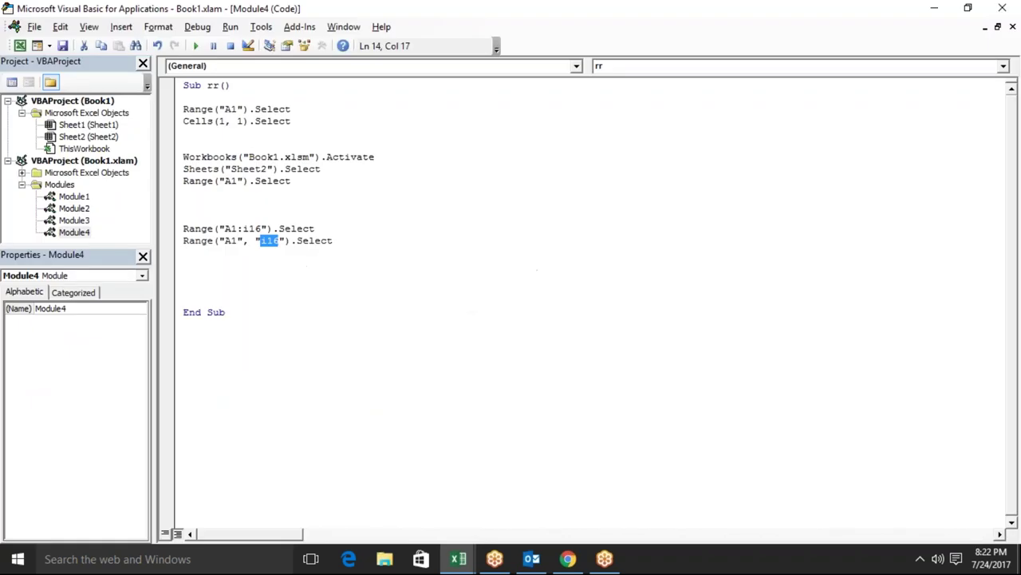
Enter Range("A1,C1,D1").Select on the empty line of macro rr
{"action": "left_click", "coordinate": [183, 252]}
{"action": "type", "text": "range("}
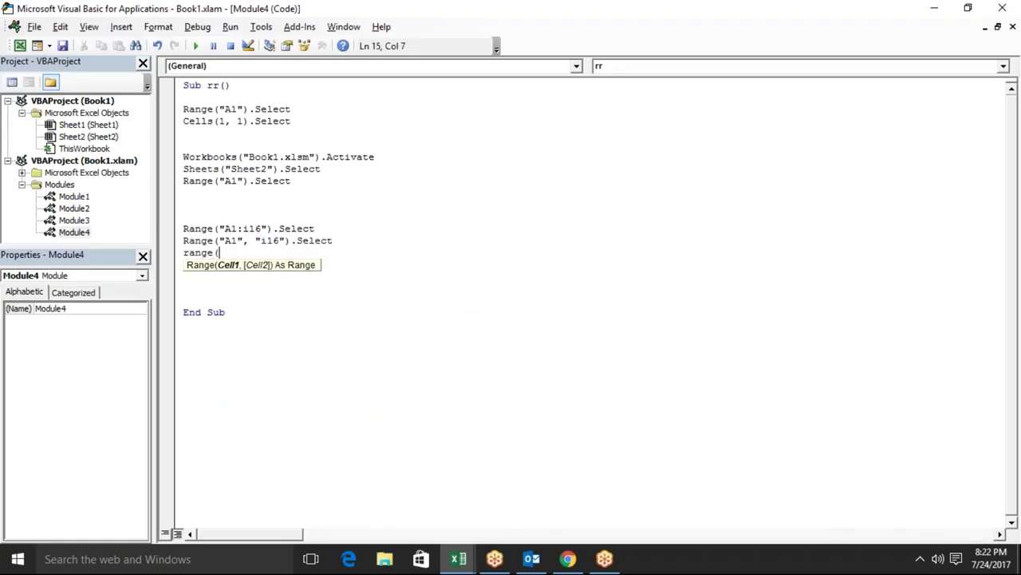
{"action": "type", "text": "\"A1,"}
{"action": "type", "text": "C1,D1"}
{"action": "type", "text": "\")"}
{"action": "type", "text": ".se"}
{"action": "key", "text": "Tab"}
{"action": "key", "text": "Return"}
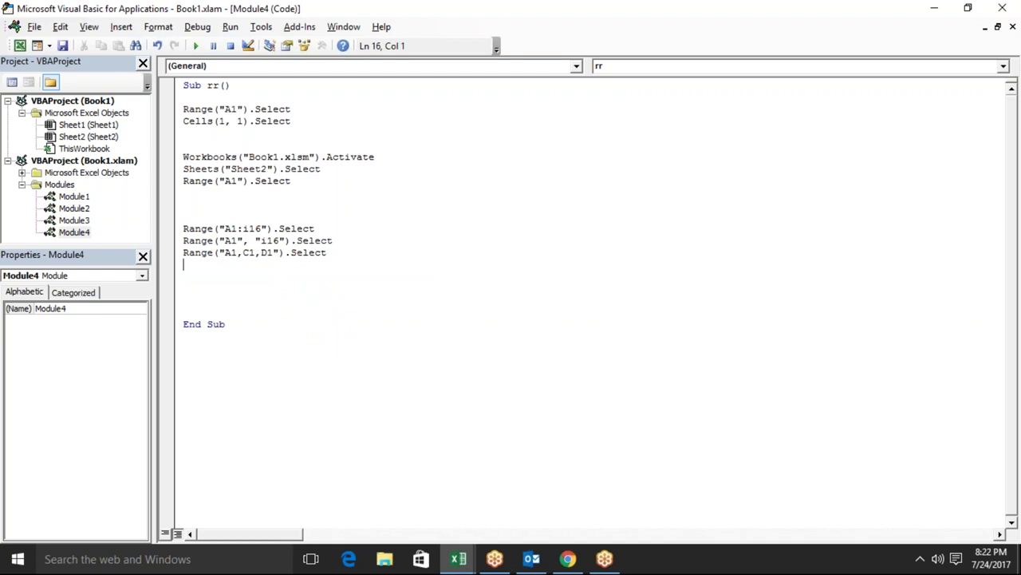
Add blank lines below the A1,C1,D1 statement and return to Sheet2
{"action": "left_click", "coordinate": [183, 276]}
{"action": "key", "text": "Up"}
{"action": "key", "text": "Up"}
{"action": "key", "text": "shift+Down"}
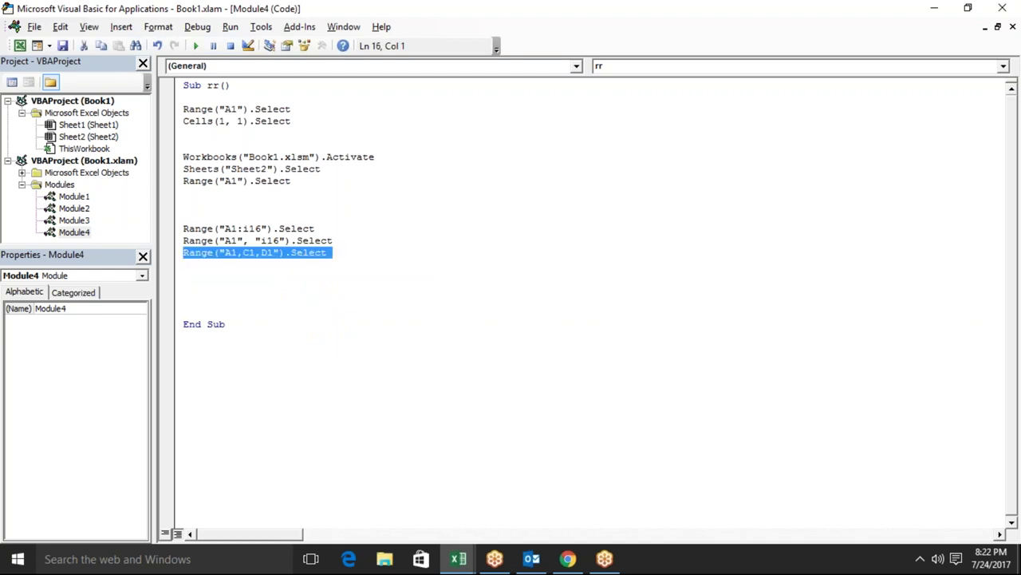
{"action": "key", "text": "Right"}
{"action": "key", "text": "Up"}
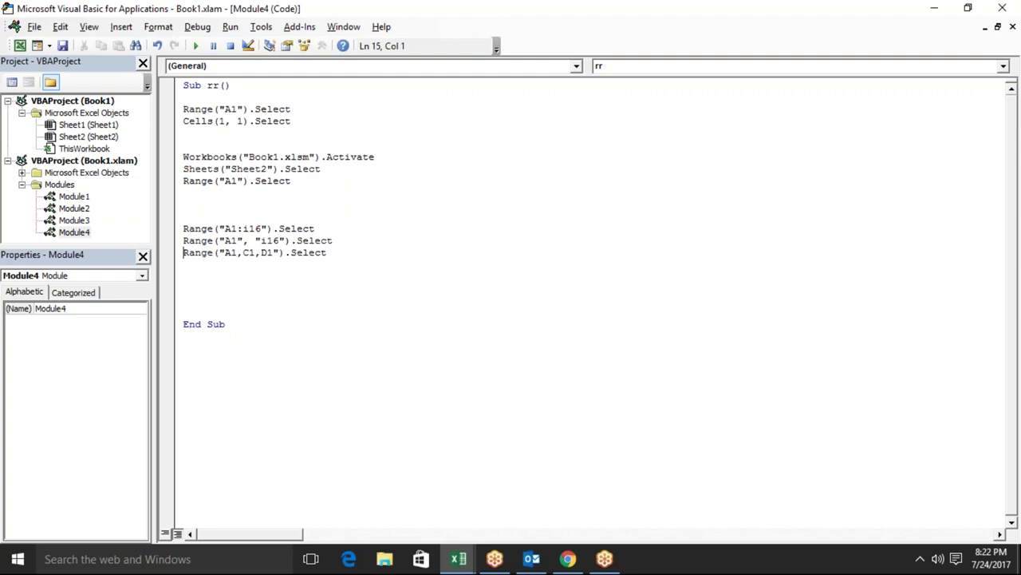
{"action": "key", "text": "shift+Down"}
{"action": "key", "text": "Right"}
{"action": "key", "text": "Return"}
{"action": "key", "text": "Return"}
{"action": "key", "text": "alt+F11"}
Preview the current region of Sheet2's number block with Ctrl+A, then clear it
{"action": "left_click", "coordinate": [277, 236]}
{"action": "key", "text": "ctrl+a"}
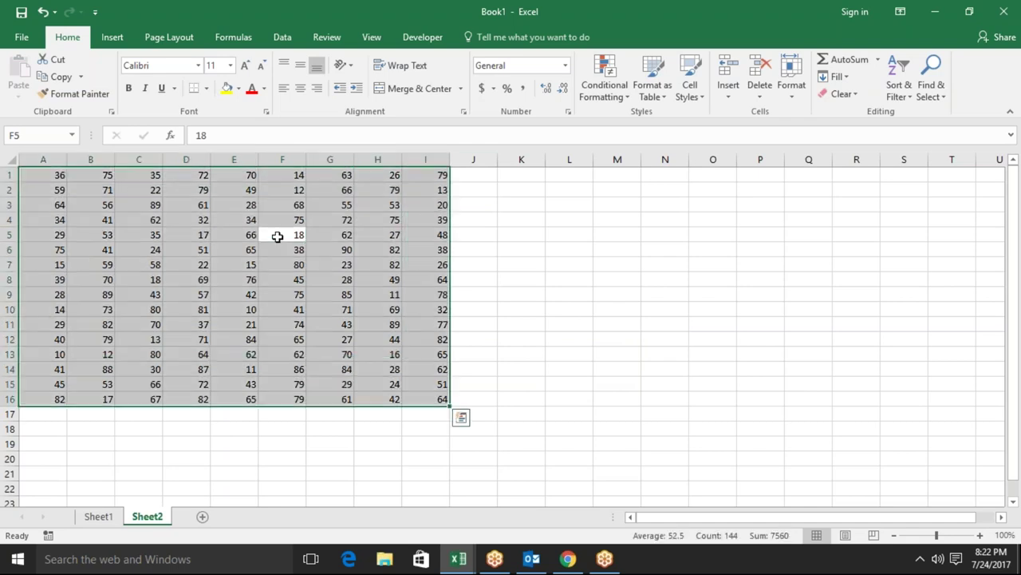
{"action": "left_click", "coordinate": [225, 230]}
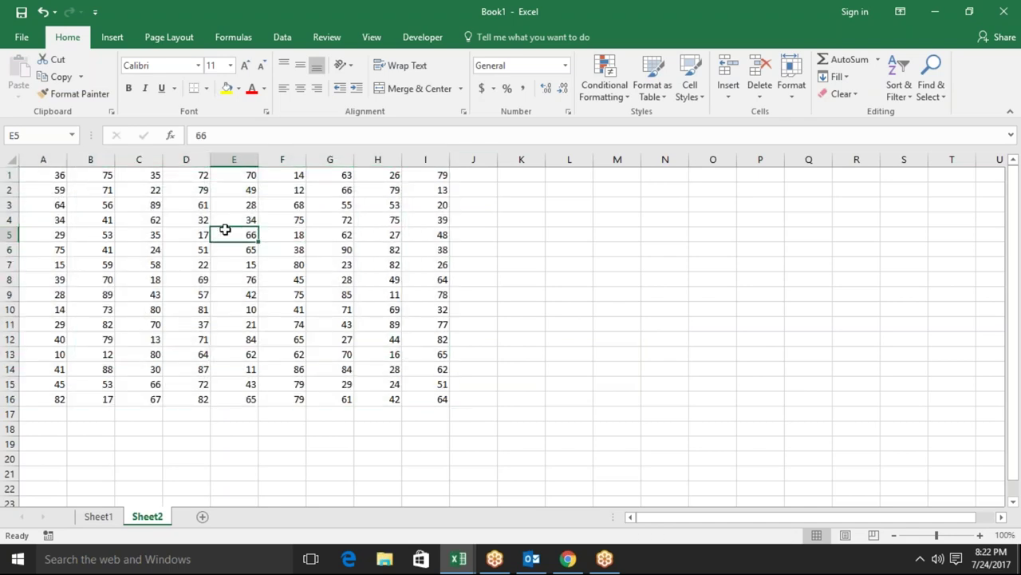
{"action": "key", "text": "alt+F11"}
Add Range("a1").CurrentRegion.Select plus a blank line, then select all of Sheet2
{"action": "type", "text": "c"}
{"action": "key", "text": "BackSpace"}
{"action": "type", "text": "range(\"a1"}
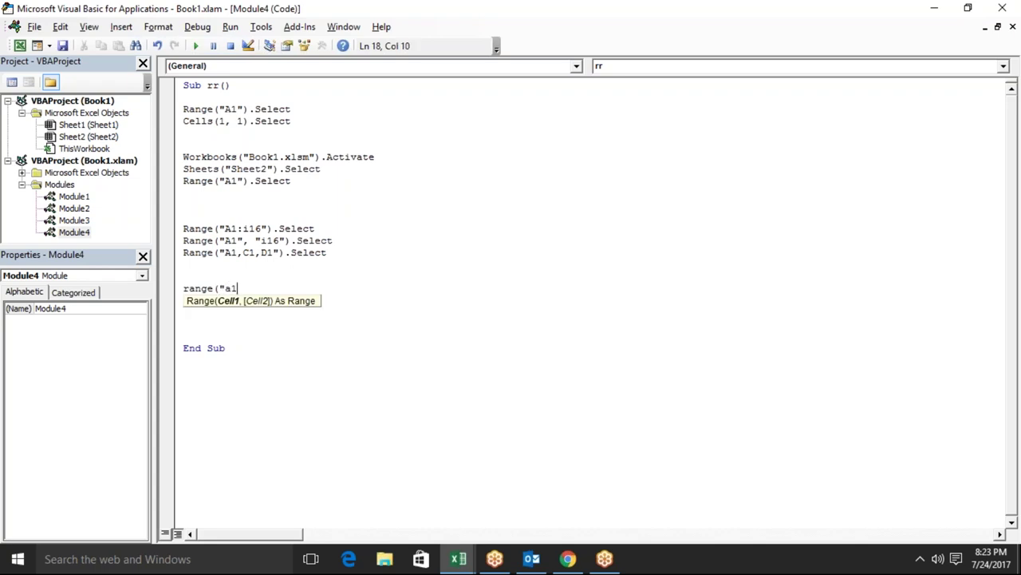
{"action": "type", "text": "\")."}
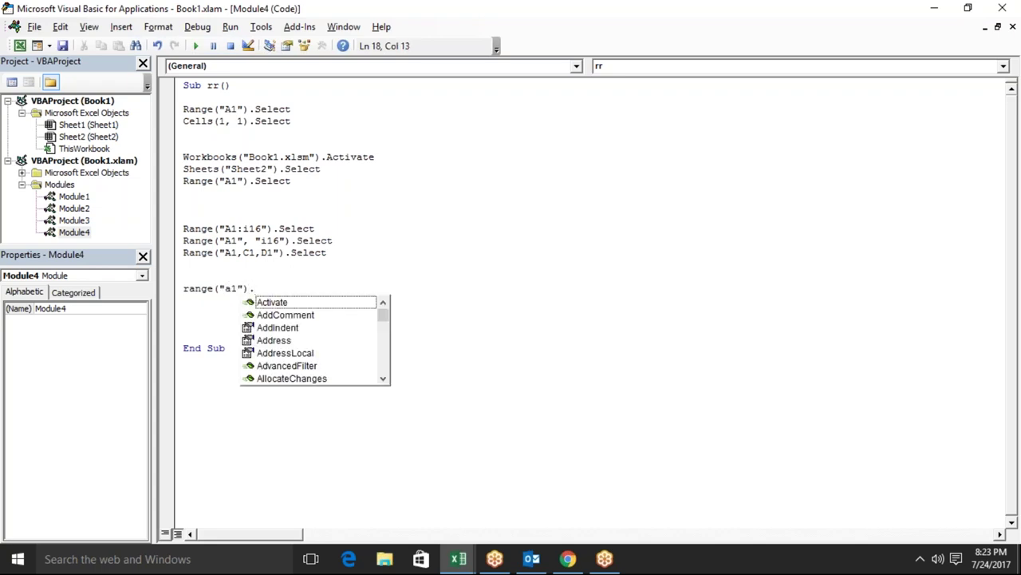
{"action": "type", "text": "cu"}
{"action": "key", "text": "Down"}
{"action": "key", "text": "Tab"}
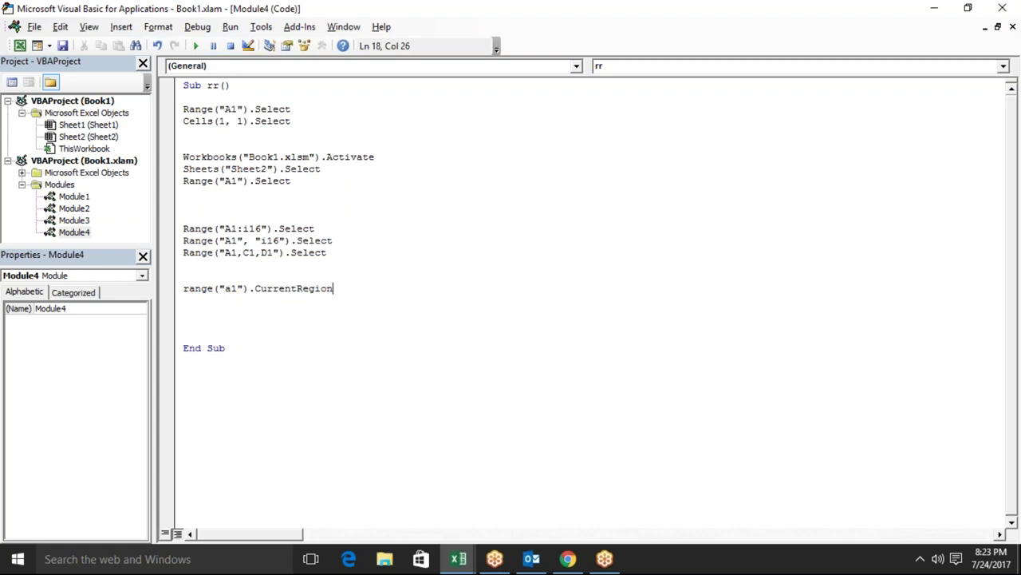
{"action": "type", "text": ".s"}
{"action": "key", "text": "Tab"}
{"action": "key", "text": "Return"}
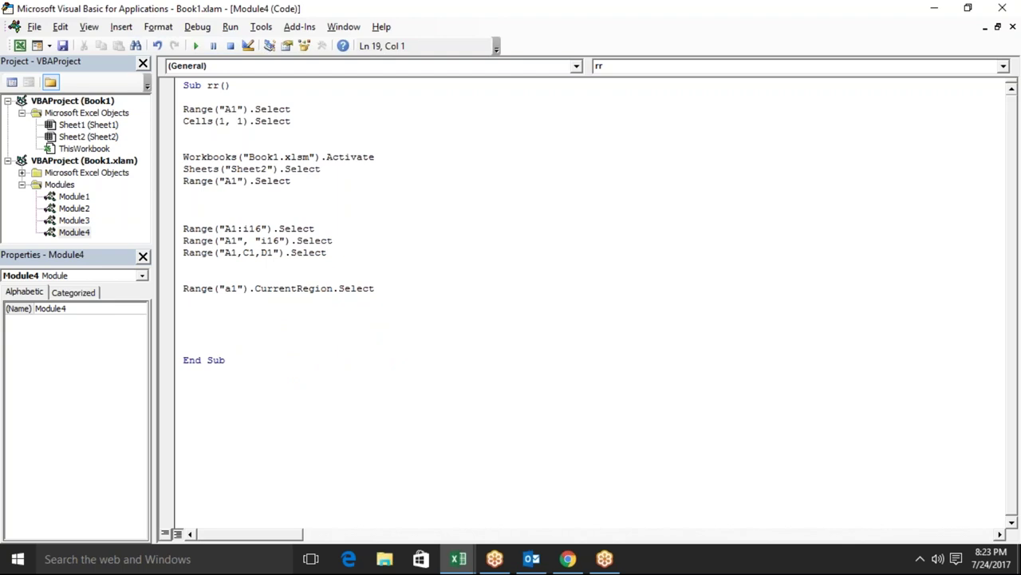
{"action": "key", "text": "Return"}
{"action": "key", "text": "alt+F11"}
{"action": "left_click", "coordinate": [12, 153]}
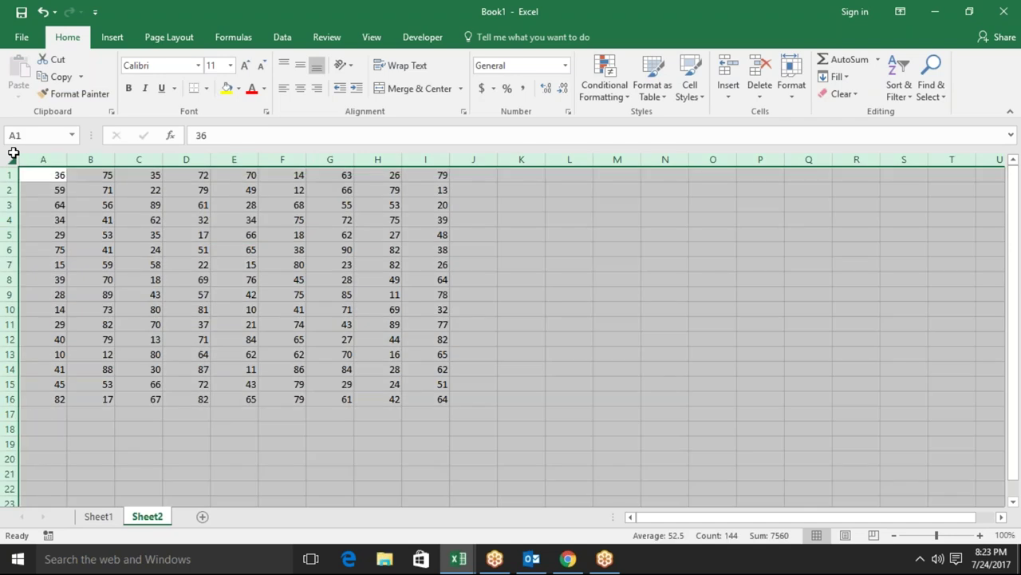
Write a Cells.Select line below the CurrentRegion statement and return to Sheet2
{"action": "left_click", "coordinate": [75, 216]}
{"action": "key", "text": "alt+F11"}
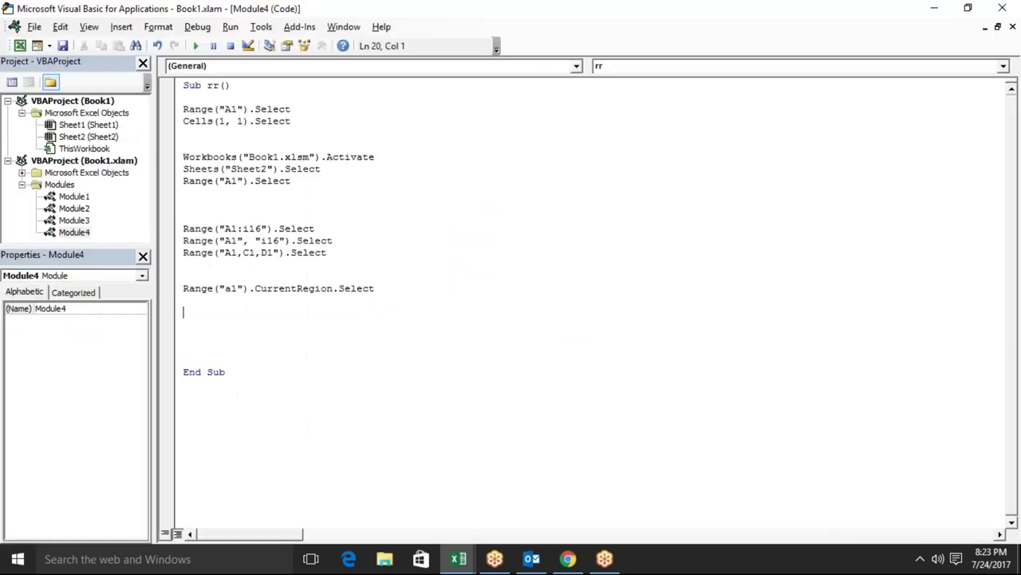
{"action": "type", "text": "cells"}
{"action": "type", "text": "("}
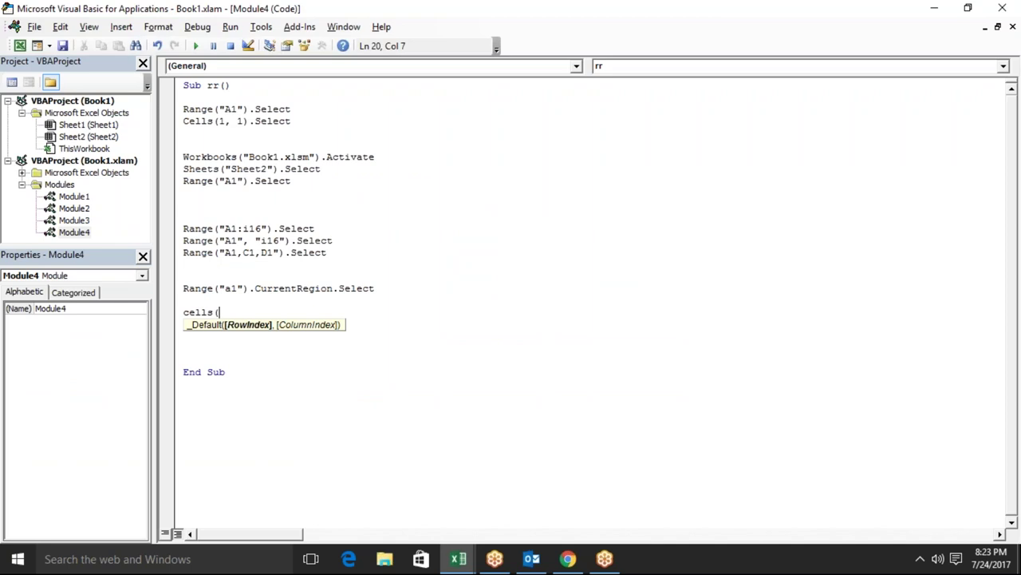
{"action": "key", "text": "BackSpace"}
{"action": "type", "text": ".s"}
{"action": "key", "text": "Tab"}
{"action": "key", "text": "Tab"}
{"action": "key", "text": "BackSpace"}
{"action": "key", "text": "BackSpace"}
{"action": "key", "text": "BackSpace"}
{"action": "key", "text": "Return"}
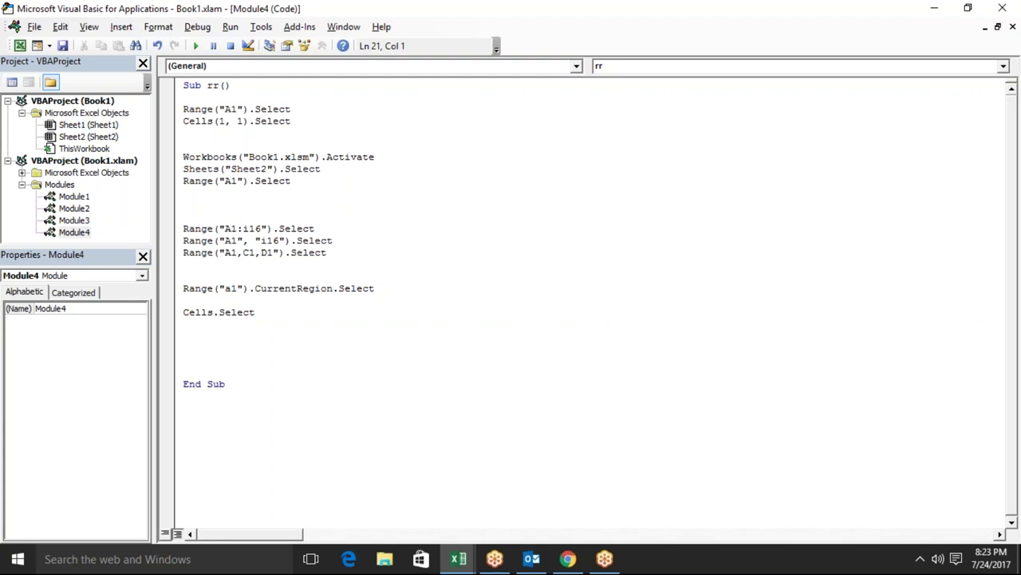
{"action": "key", "text": "alt+F11"}
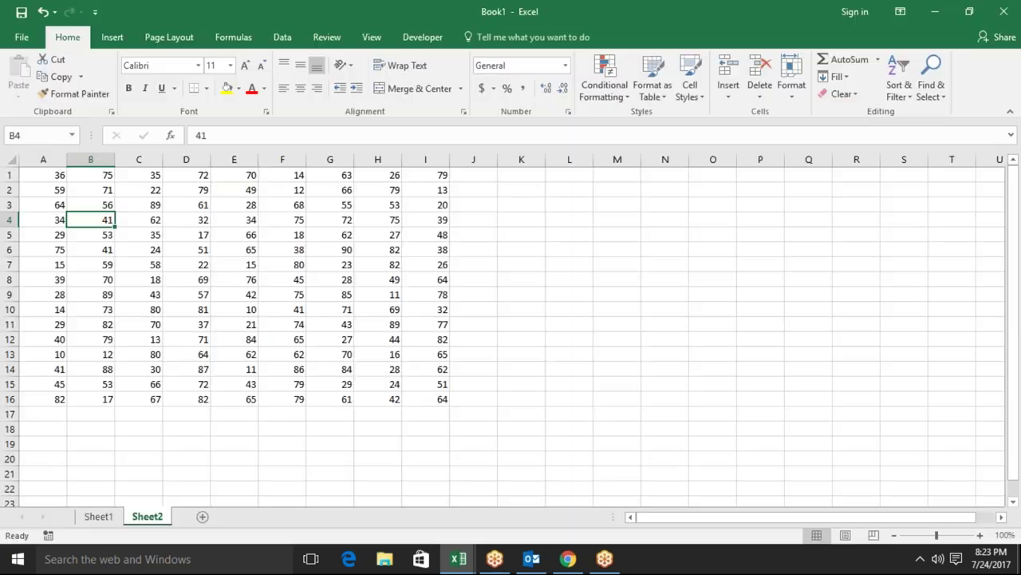
Toggle between code and Sheet2, selecting then deselecting the whole sheet
{"action": "key", "text": "alt+F11"}
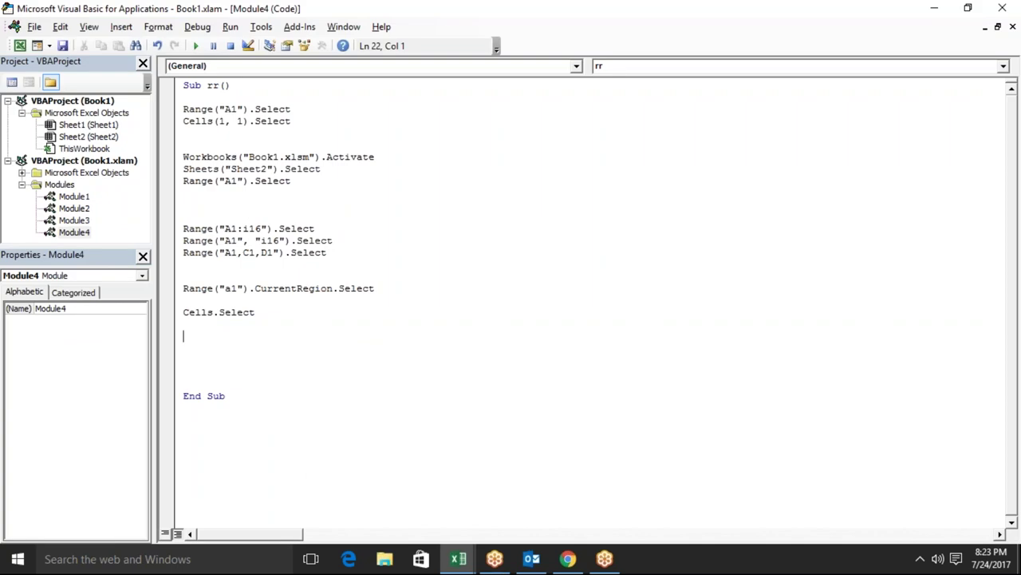
{"action": "key", "text": "alt+F11"}
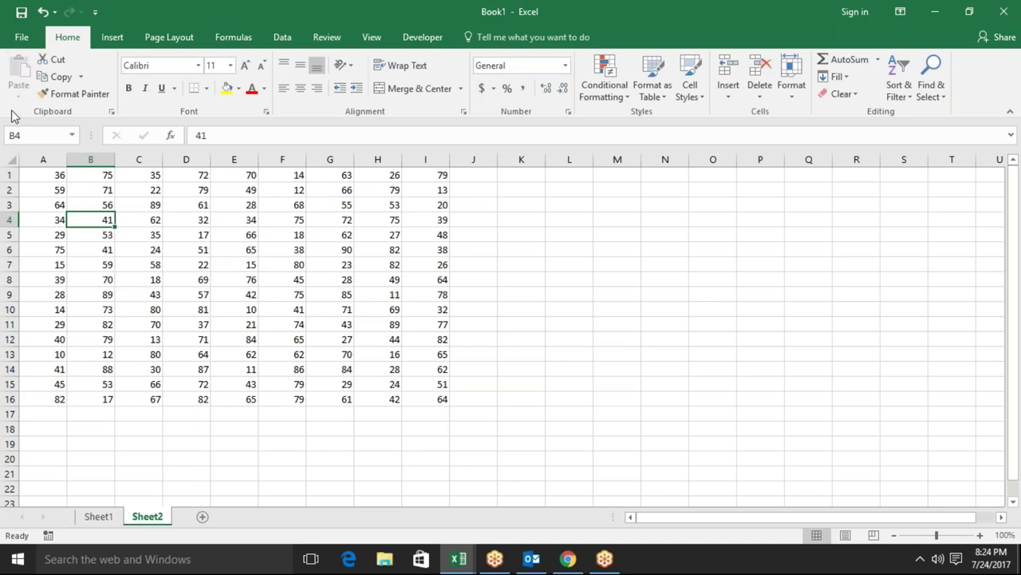
{"action": "left_click", "coordinate": [11, 156]}
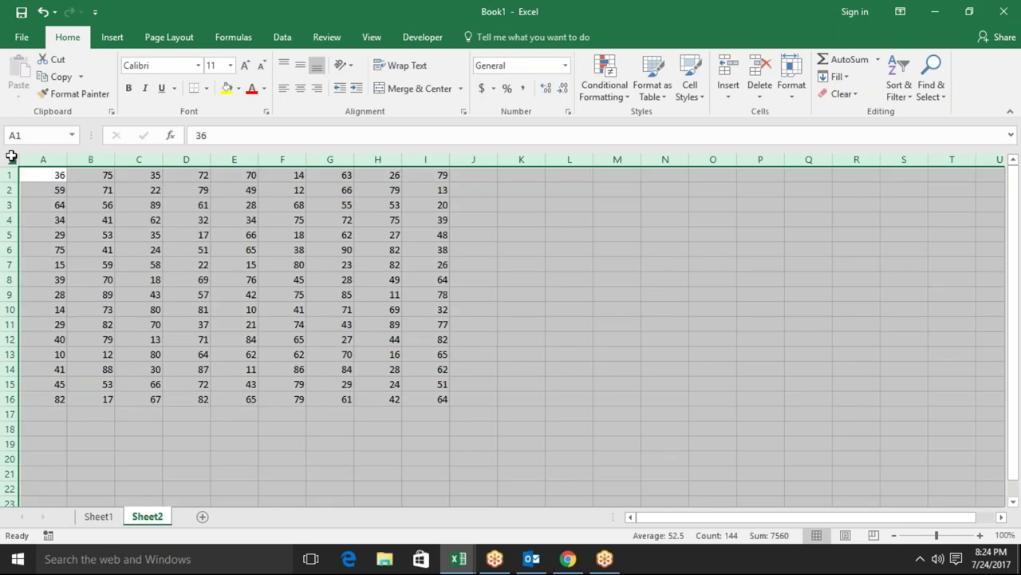
{"action": "left_click", "coordinate": [136, 270]}
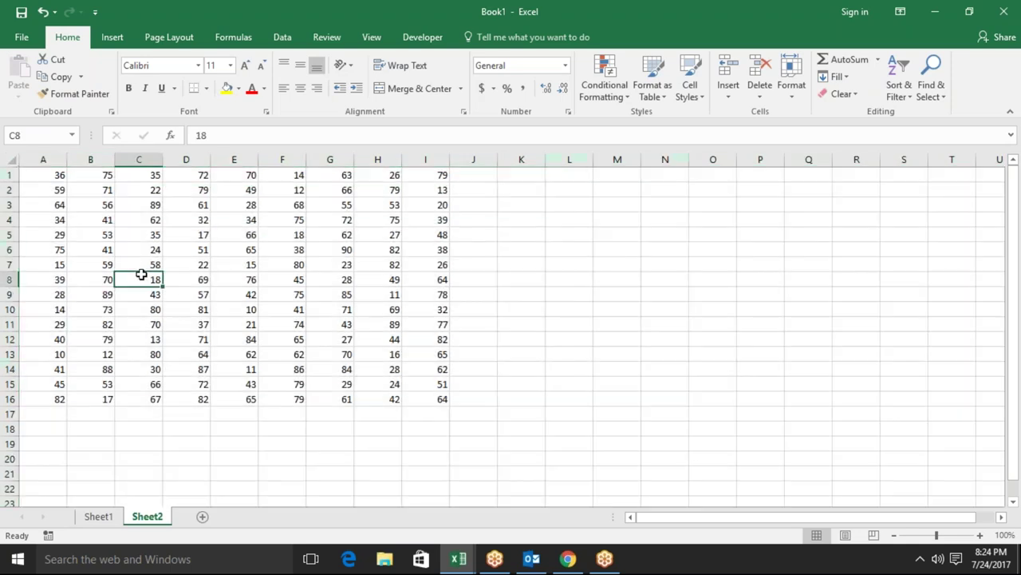
{"action": "key", "text": "alt+F11"}
{"action": "key", "text": "alt+F11"}
Jump with Ctrl+arrows between A1, A16 and the corners of Sheet2's number block
{"action": "left_click", "coordinate": [60, 177]}
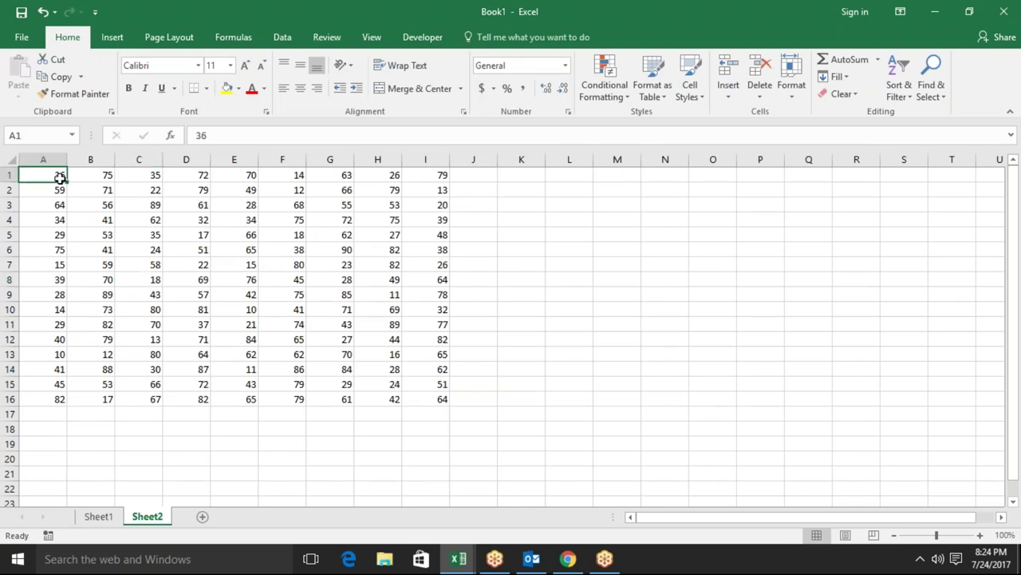
{"action": "key", "text": "ctrl+Down"}
{"action": "key", "text": "ctrl+Up"}
{"action": "key", "text": "ctrl+Down"}
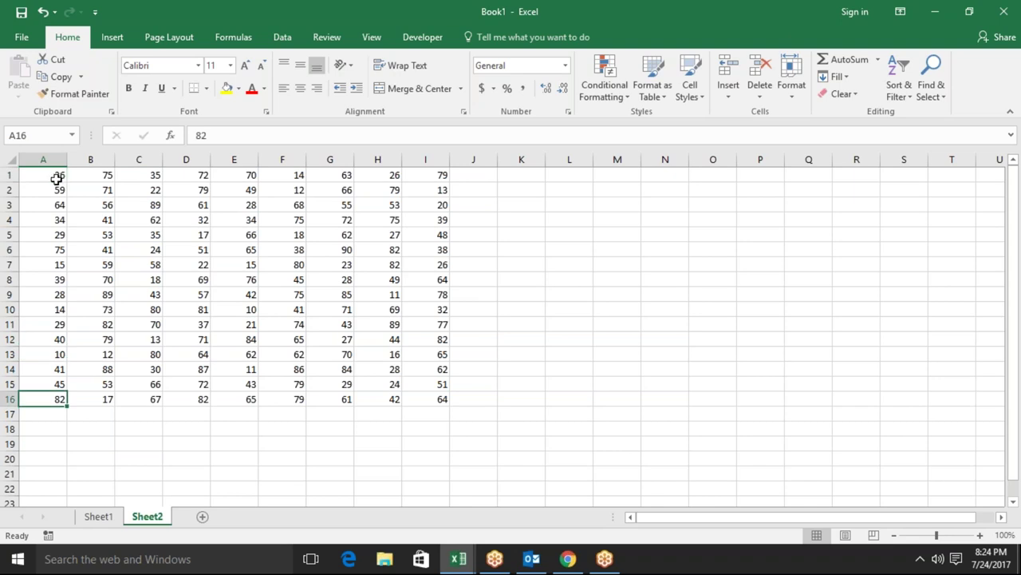
{"action": "key", "text": "ctrl+Up"}
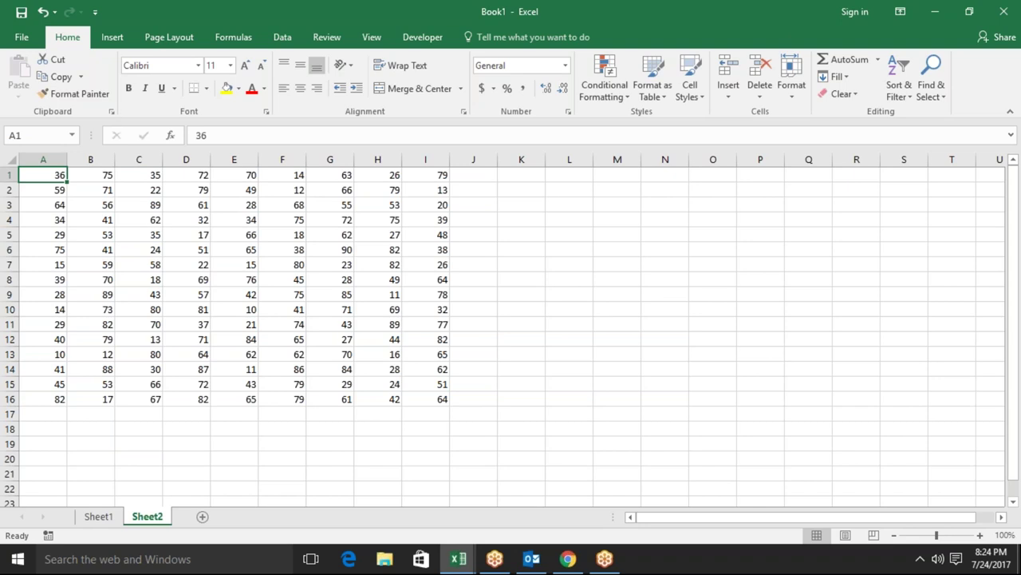
{"action": "key", "text": "ctrl+Down"}
{"action": "key", "text": "ctrl+Right"}
{"action": "key", "text": "ctrl+Up"}
{"action": "key", "text": "ctrl+Left"}
{"action": "key", "text": "ctrl+Down"}
{"action": "key", "text": "ctrl+Right"}
{"action": "key", "text": "ctrl+Up"}
{"action": "key", "text": "ctrl+Left"}
Land on A16, then begin typing range("a1").en in the Module4 code
{"action": "key", "text": "ctrl+Down"}
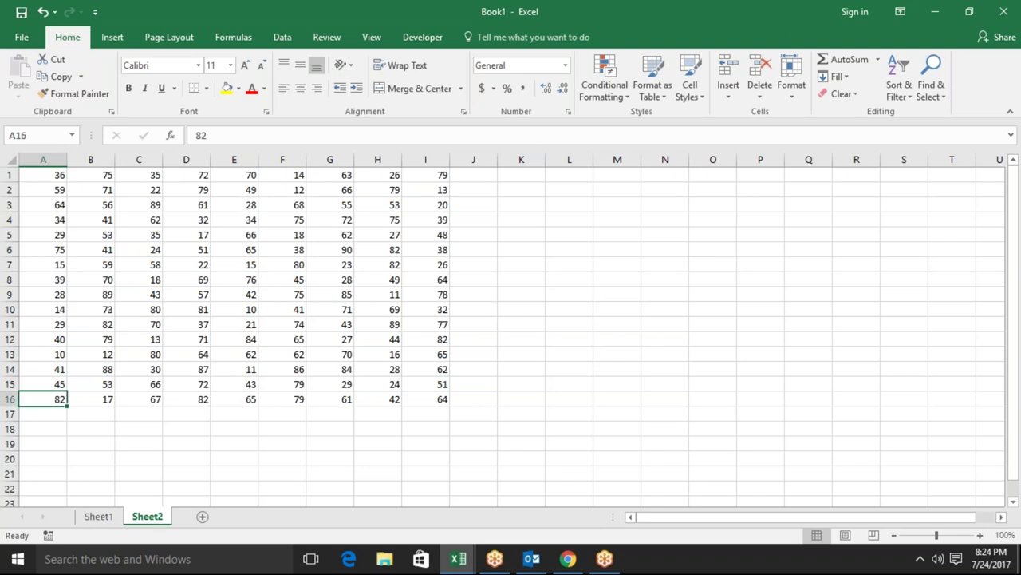
{"action": "key", "text": "ctrl+Up"}
{"action": "key", "text": "ctrl+Down"}
{"action": "key", "text": "alt+F11"}
{"action": "type", "text": "range(\"a1\").en"}
Complete the line as Range("a1").End(xlDown).Select and start a new line below
{"action": "key", "text": "Tab"}
{"action": "type", "text": "("}
{"action": "key", "text": "Down"}
{"action": "key", "text": "Down"}
{"action": "key", "text": "Down"}
{"action": "key", "text": "Up"}
{"action": "key", "text": "Up"}
{"action": "key", "text": "Tab"}
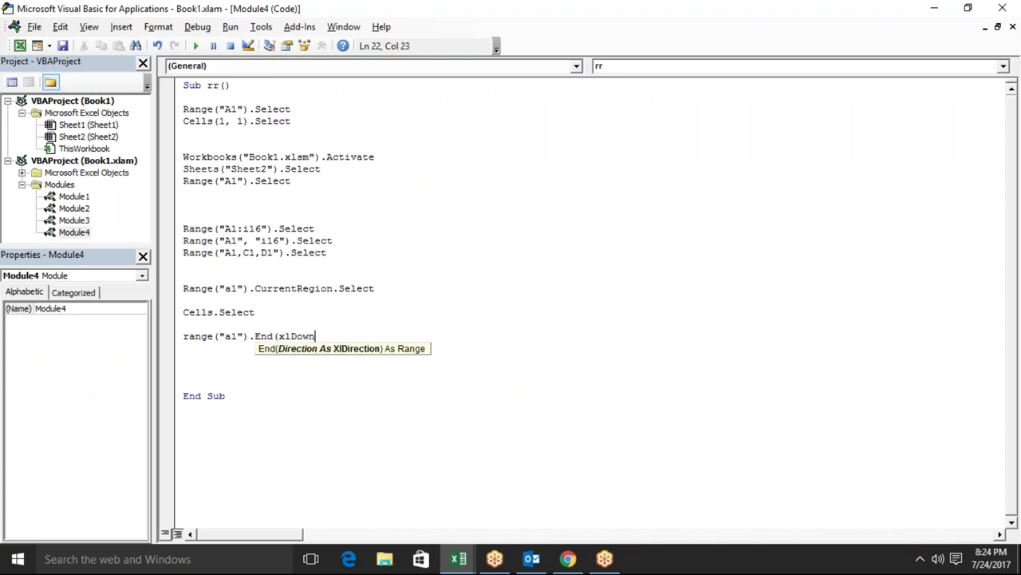
{"action": "type", "text": ").se"}
{"action": "key", "text": "Tab"}
{"action": "key", "text": "Return"}
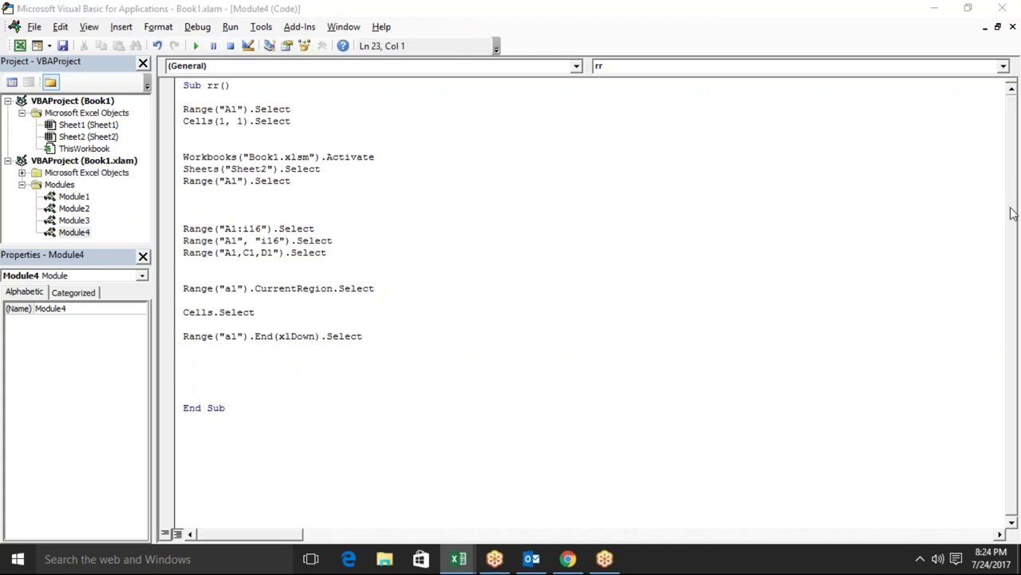
{"action": "left_click", "coordinate": [389, 339]}
Point out Select in the code, then show A1, A16 and empty A17 on Sheet2
{"action": "double_click", "coordinate": [390, 339]}
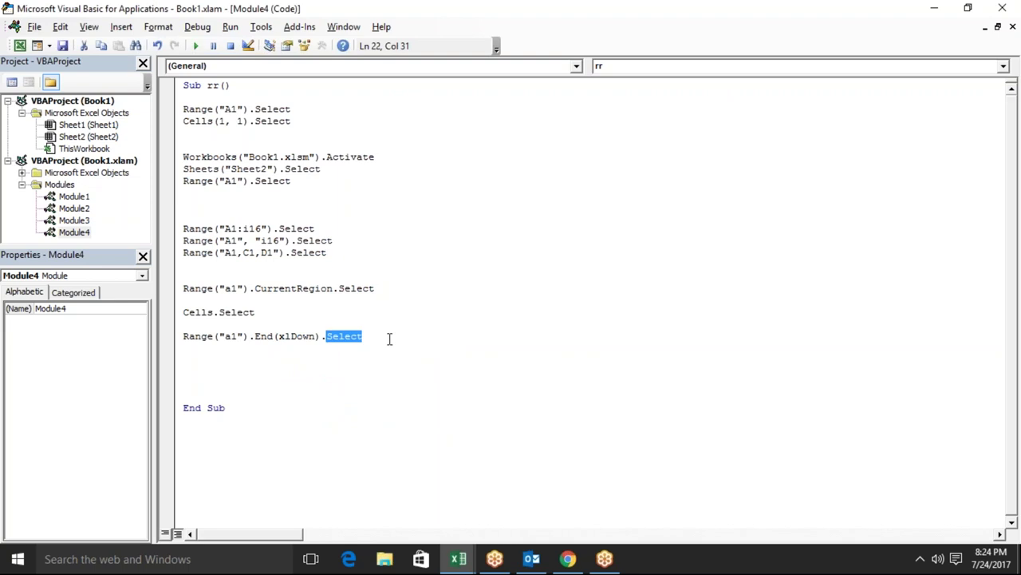
{"action": "key", "text": "alt+F11"}
{"action": "key", "text": "ctrl+Up"}
{"action": "key", "text": "ctrl+Down"}
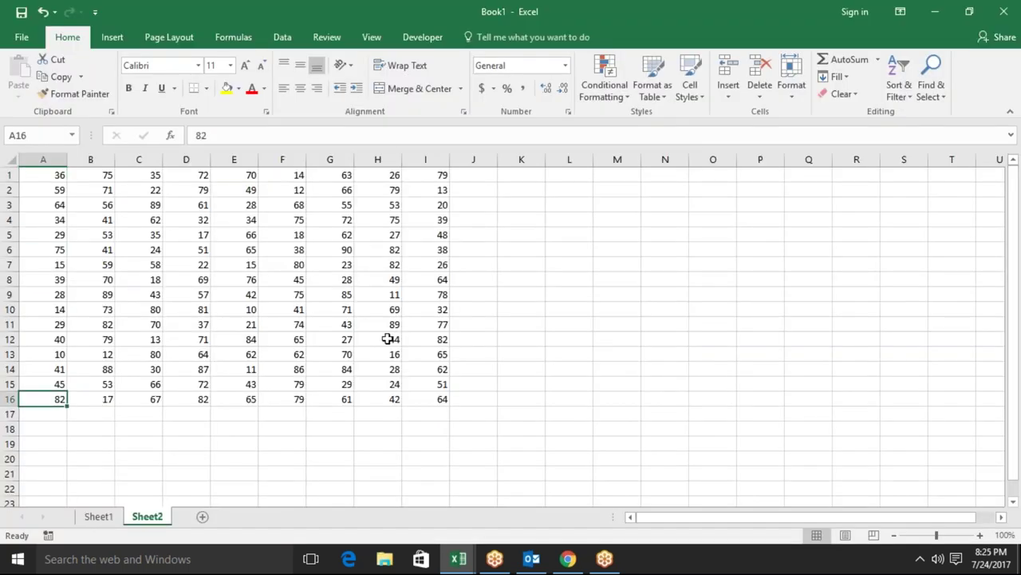
{"action": "key", "text": "Up"}
{"action": "key", "text": "Up"}
{"action": "key", "text": "Up"}
{"action": "key", "text": "Up"}
{"action": "key", "text": "Up"}
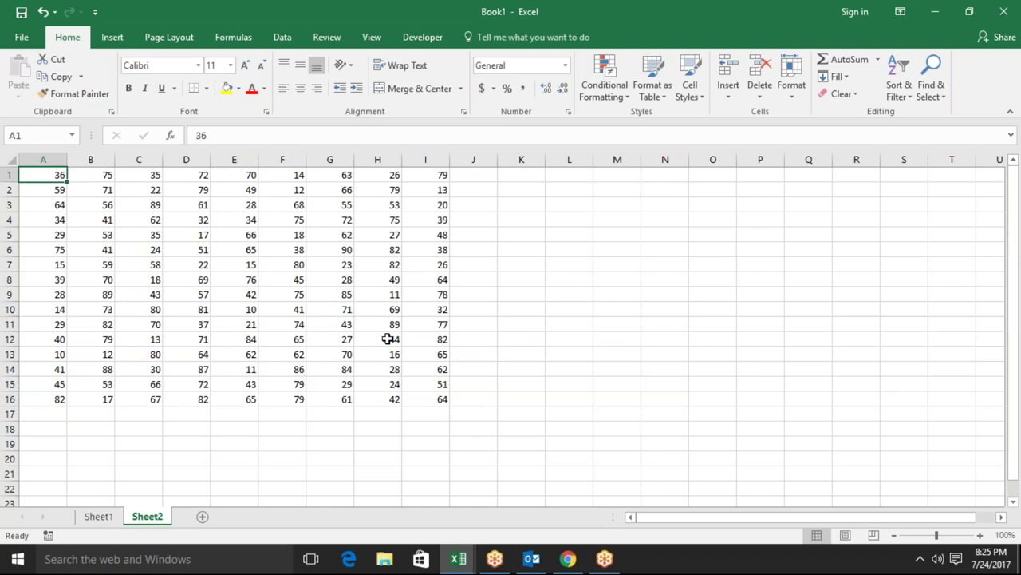
{"action": "key", "text": "Down"}
{"action": "key", "text": "Down"}
{"action": "key", "text": "Down"}
{"action": "key", "text": "Down"}
{"action": "key", "text": "Up"}
{"action": "key", "text": "Down"}
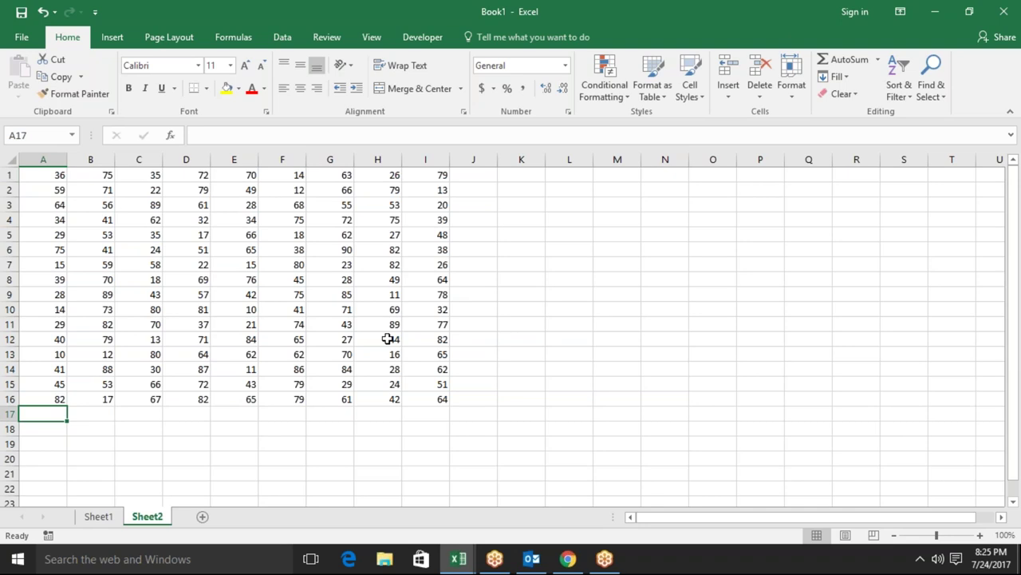
{"action": "key", "text": "Up"}
Repeat the column A check, finishing on empty A17 below the last number A16
{"action": "key", "text": "Down"}
{"action": "key", "text": "Up"}
{"action": "key", "text": "Up"}
{"action": "key", "text": "Up"}
{"action": "key", "text": "Up"}
{"action": "key", "text": "Up"}
{"action": "key", "text": "Up"}
{"action": "key", "text": "Down"}
{"action": "key", "text": "Down"}
{"action": "key", "text": "ctrl+Down"}
{"action": "key", "text": "Down"}
{"action": "key", "text": "Up"}
{"action": "key", "text": "ctrl+Up"}
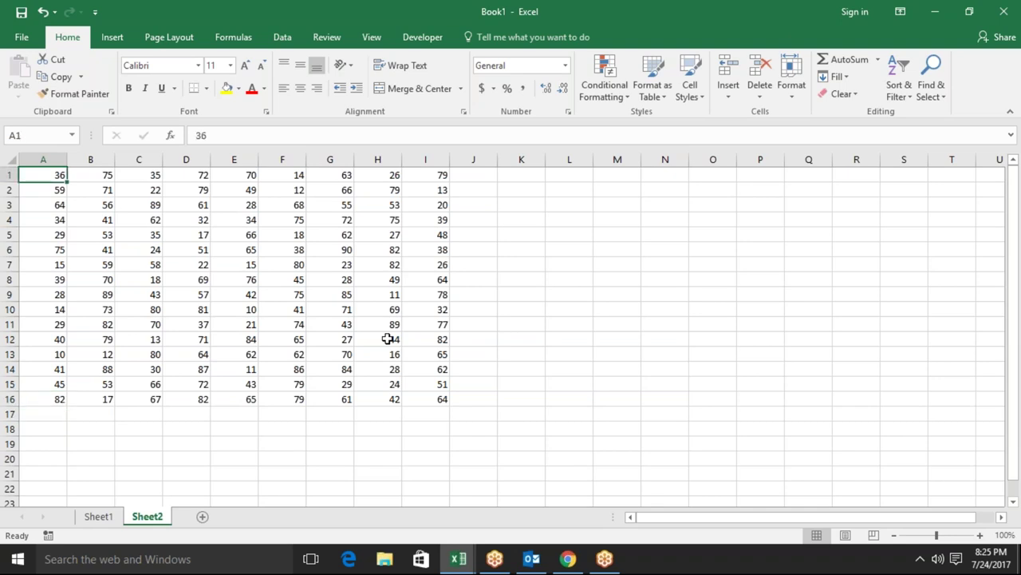
{"action": "key", "text": "ctrl+Down"}
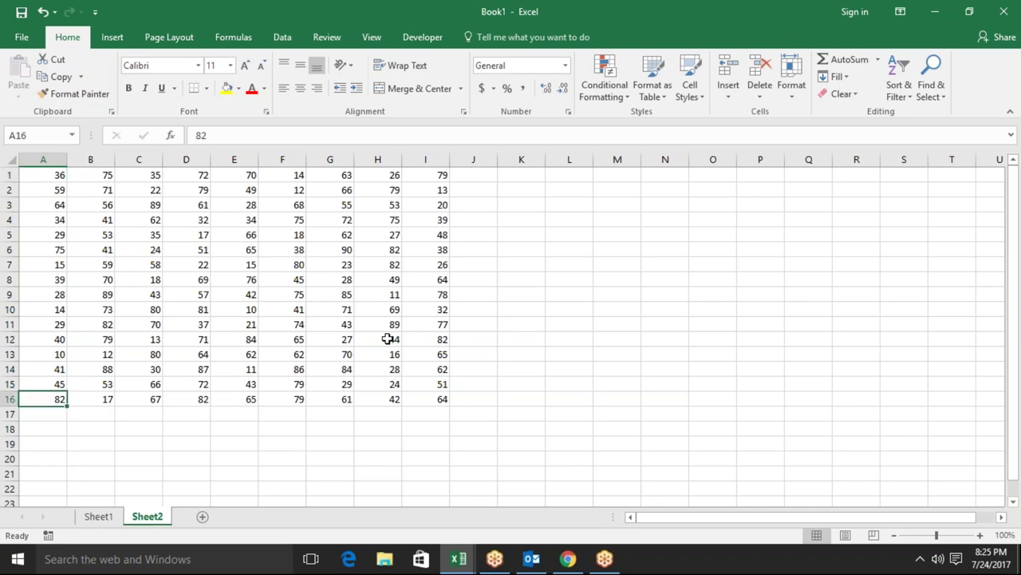
{"action": "key", "text": "Down"}
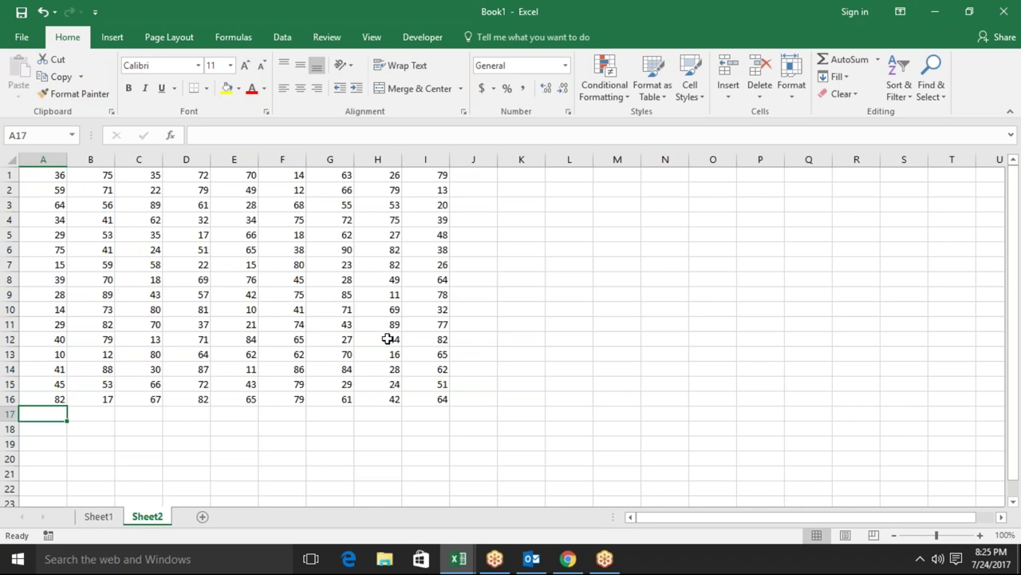
{"action": "key", "text": "alt+Tab"}
Write Range("A1").End(xlDown).Offset(1,0).Select on a new line in macro rr
{"action": "key", "text": "End"}
{"action": "key", "text": "Return"}
{"action": "type", "text": "range"}
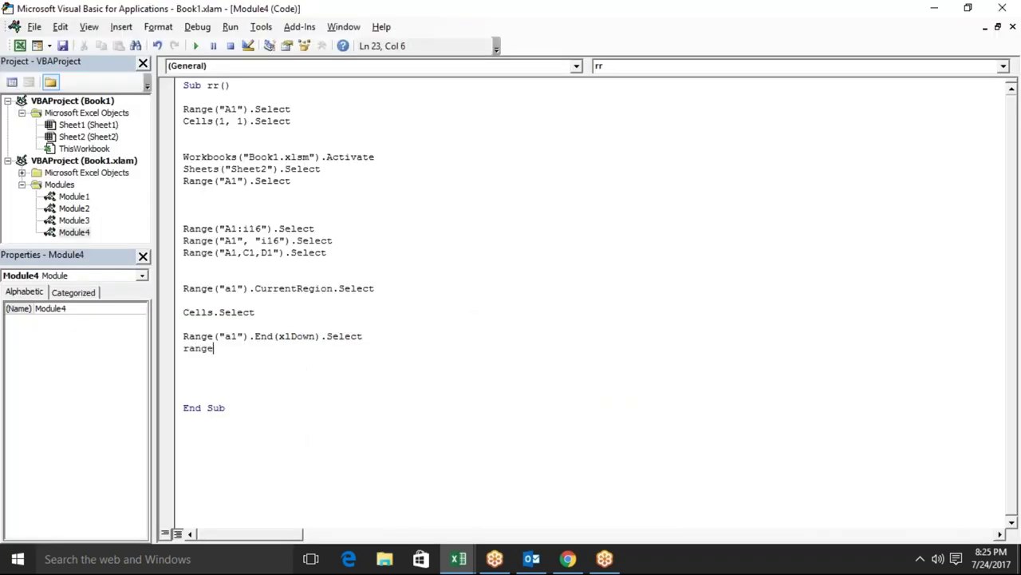
{"action": "type", "text": "(\"A1\").en"}
{"action": "key", "text": "Tab"}
{"action": "type", "text": "("}
{"action": "key", "text": "Tab"}
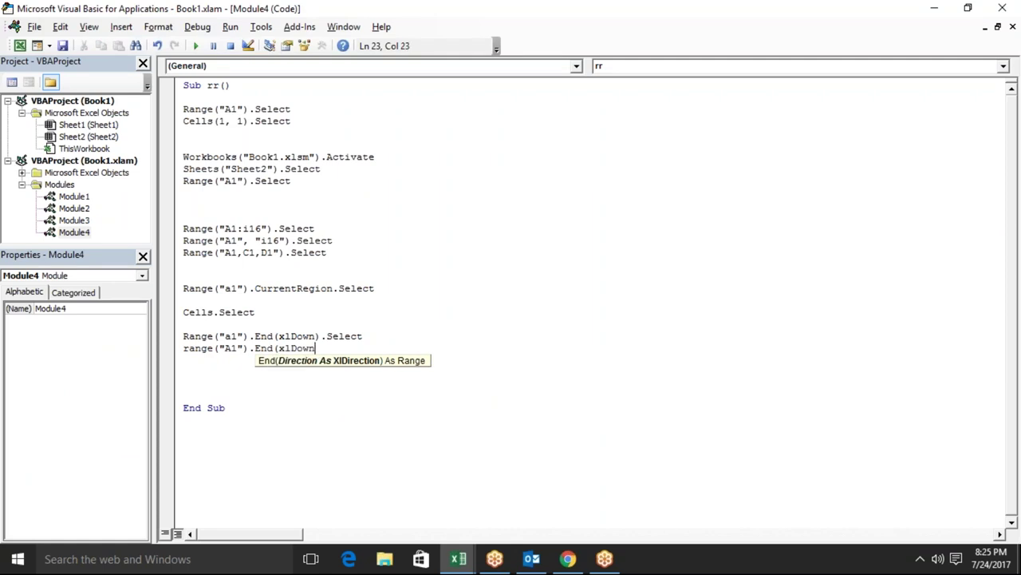
{"action": "type", "text": ").o"}
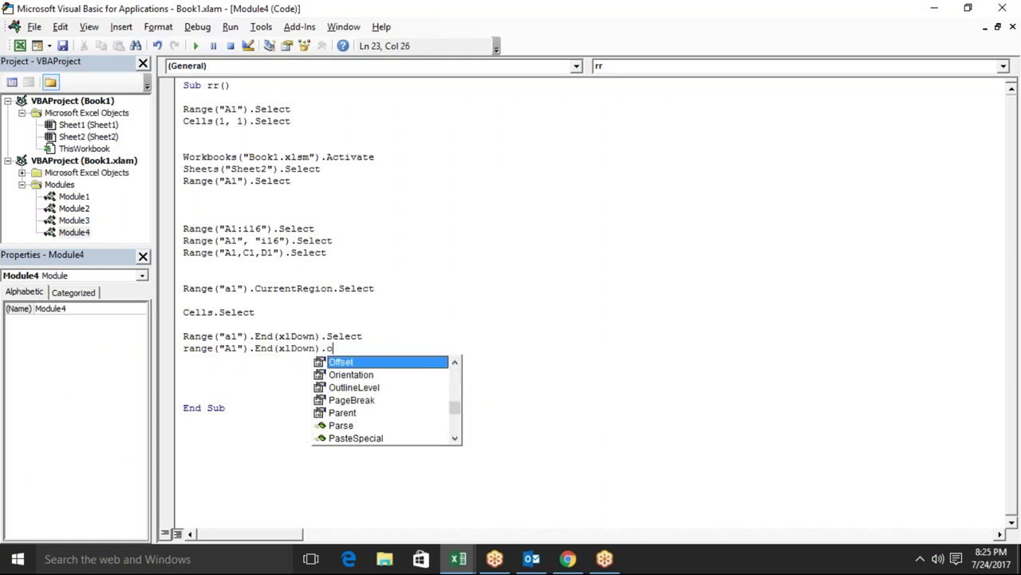
{"action": "type", "text": "f"}
{"action": "key", "text": "Tab"}
{"action": "type", "text": "(1,"}
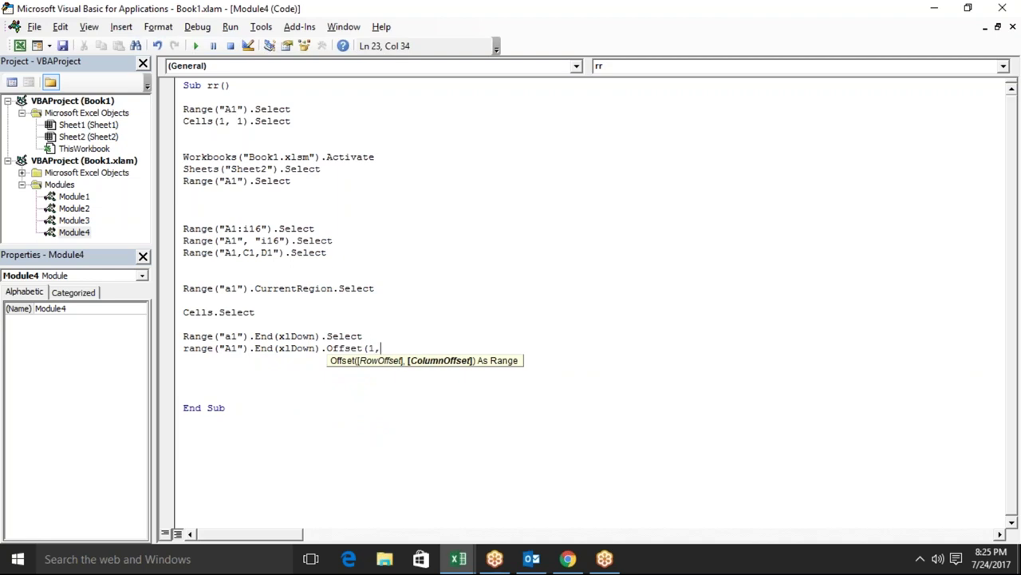
{"action": "type", "text": "0)"}
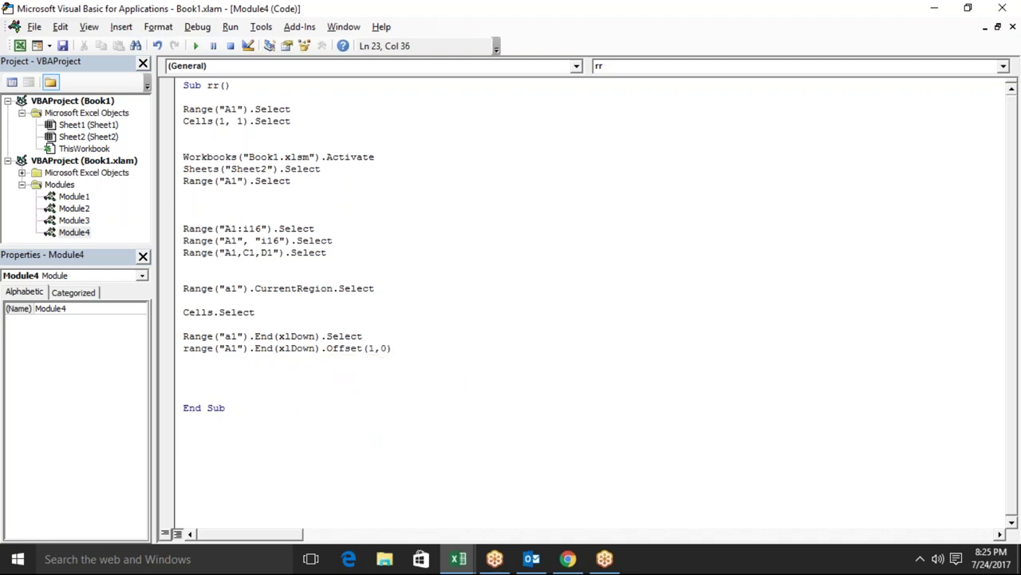
{"action": "type", "text": ".se"}
{"action": "key", "text": "Tab"}
{"action": "key", "text": "Return"}
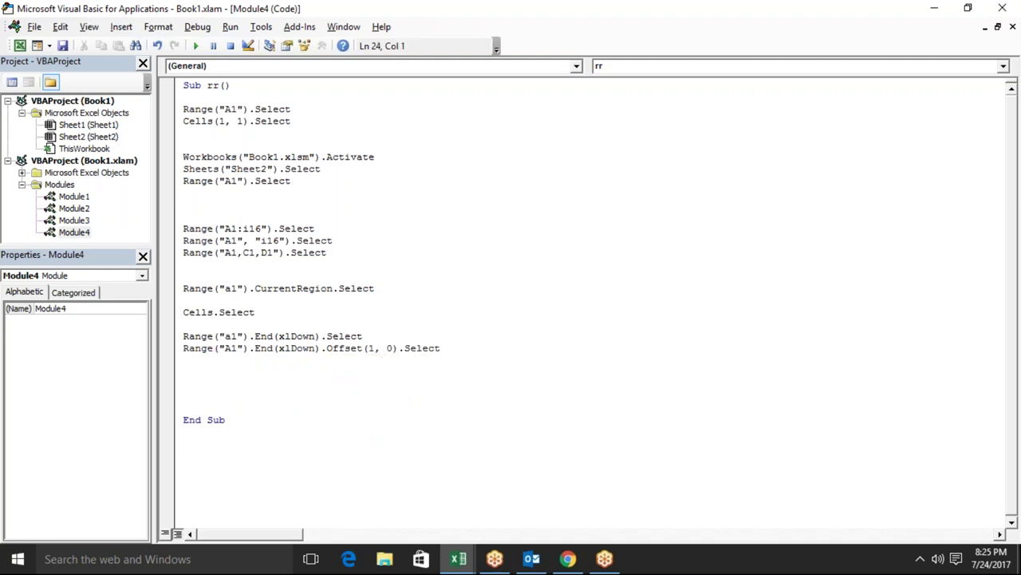
Point out Offset, then confirm on Sheet2 that Ctrl+Down then Down reaches empty A17
{"action": "left_click", "coordinate": [319, 348]}
{"action": "double_click", "coordinate": [333, 346]}
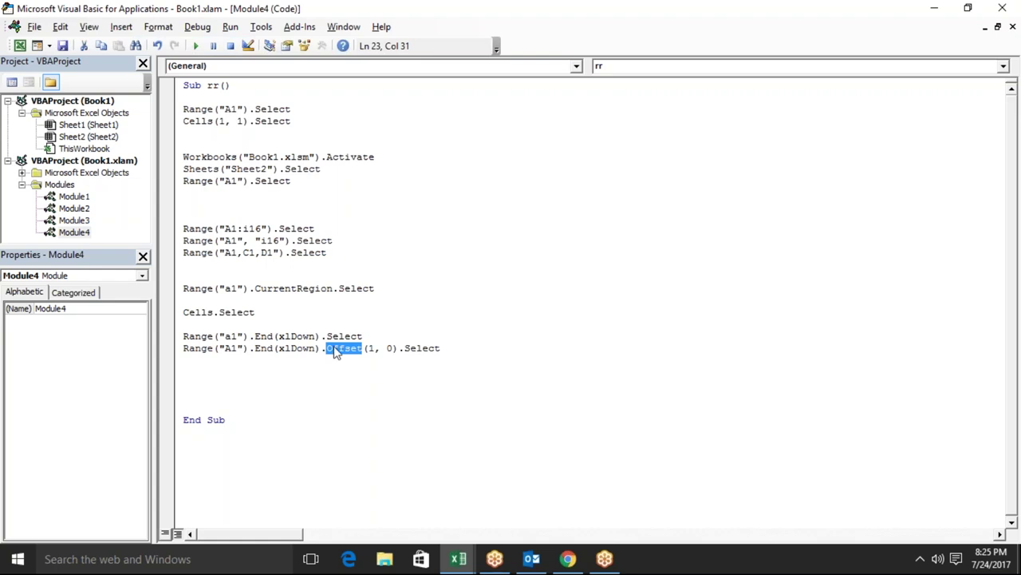
{"action": "left_click", "coordinate": [300, 360]}
{"action": "key", "text": "alt+F11"}
{"action": "left_click_drag", "start_coordinate": [59, 190], "coordinate": [60, 179]}
{"action": "left_click", "coordinate": [59, 179]}
{"action": "key", "text": "ctrl+Down"}
{"action": "key", "text": "Down"}
{"action": "key", "text": "Up"}
{"action": "key", "text": "ctrl+Up"}
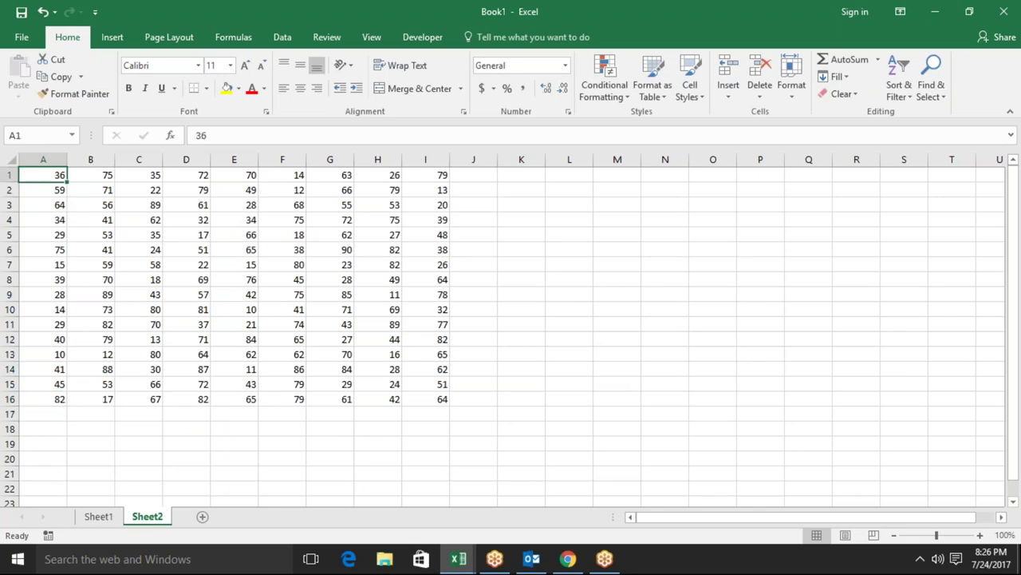
Select A5 inside the data and empty K8 outside it on Sheet2
{"action": "left_click", "coordinate": [56, 233]}
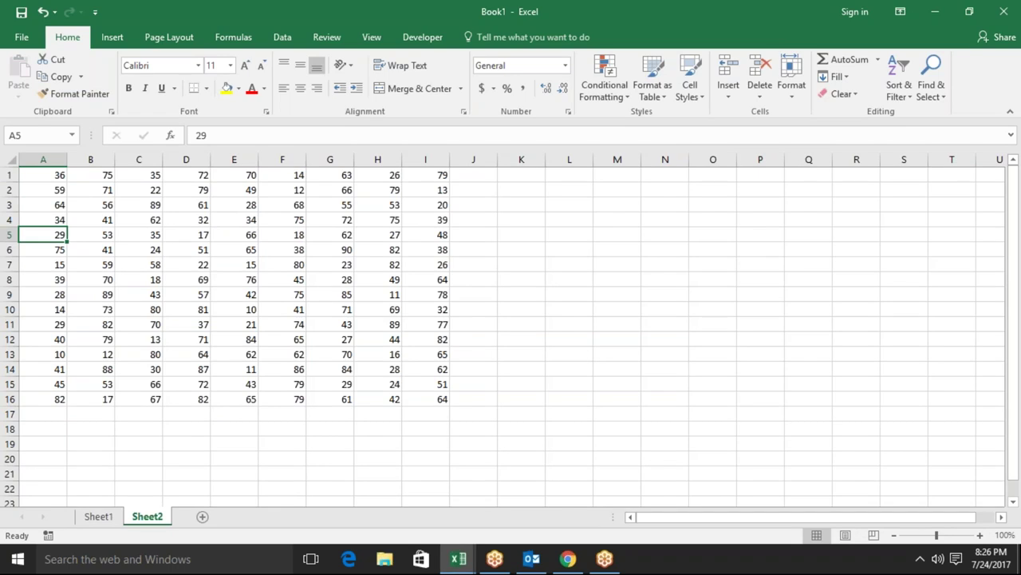
{"action": "key", "text": "alt+F11"}
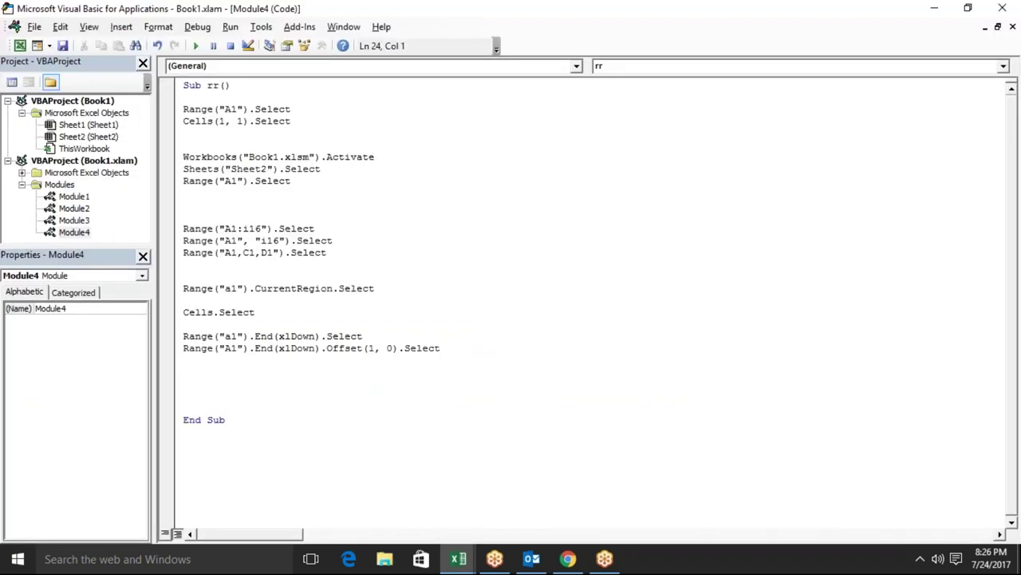
{"action": "key", "text": "alt+F11"}
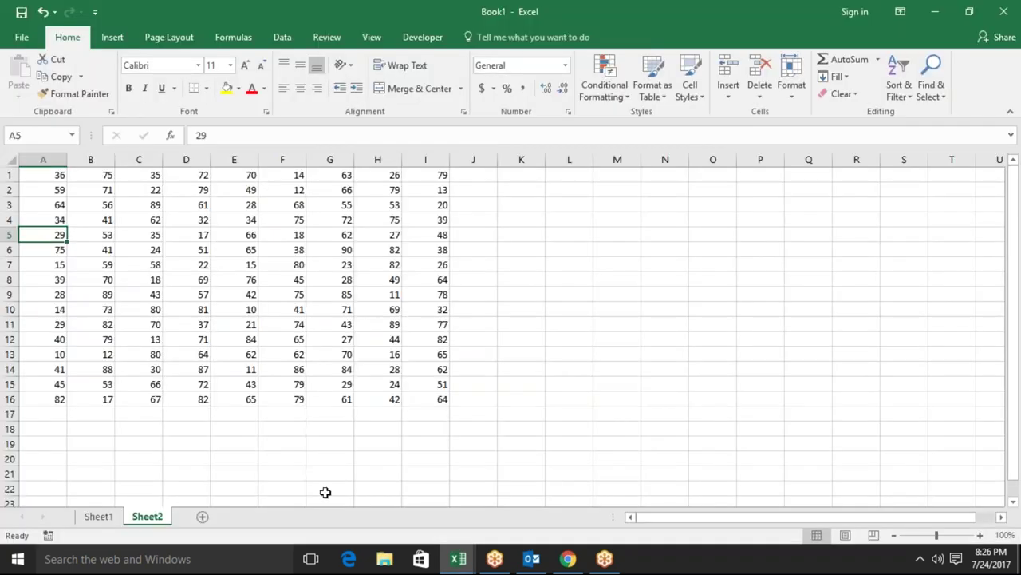
{"action": "left_click", "coordinate": [533, 276]}
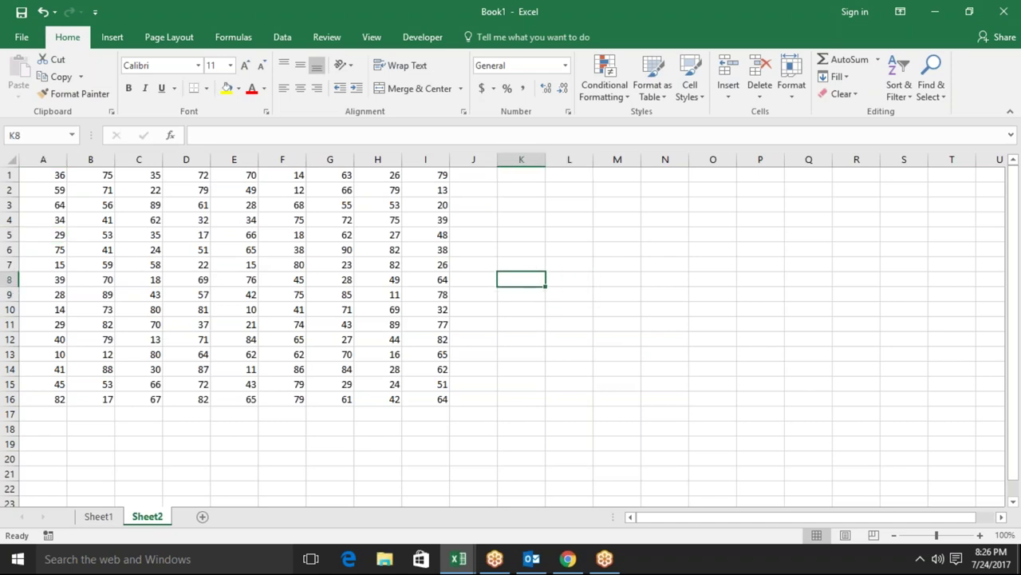
Move among A15, A16 and B16, then highlight Offset in the Module4 code
{"action": "left_click", "coordinate": [58, 402]}
{"action": "key", "text": "Up"}
{"action": "key", "text": "Down"}
{"action": "key", "text": "Right"}
{"action": "key", "text": "Left"}
{"action": "key", "text": "Up"}
{"action": "key", "text": "alt+F11"}
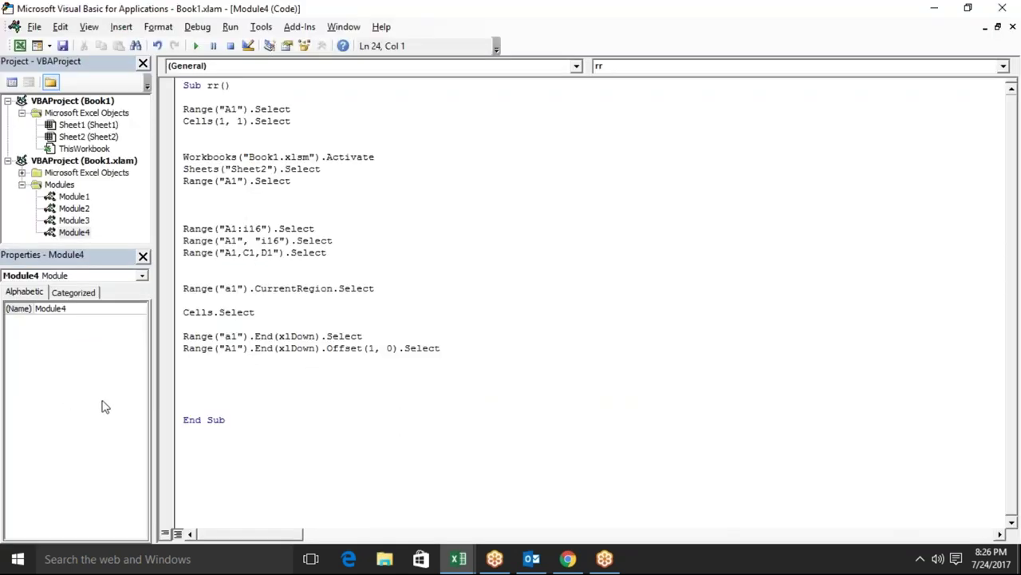
{"action": "double_click", "coordinate": [345, 348]}
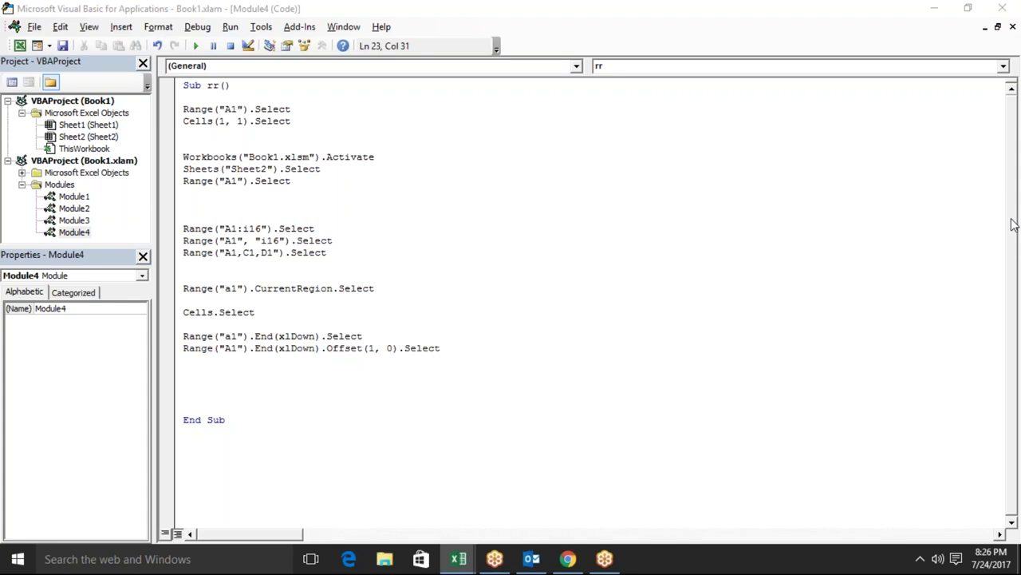
Clear the value 15 from cell A7 on Sheet2, splitting column A's numbers
{"action": "left_click", "coordinate": [240, 373]}
{"action": "key", "text": "alt+F11"}
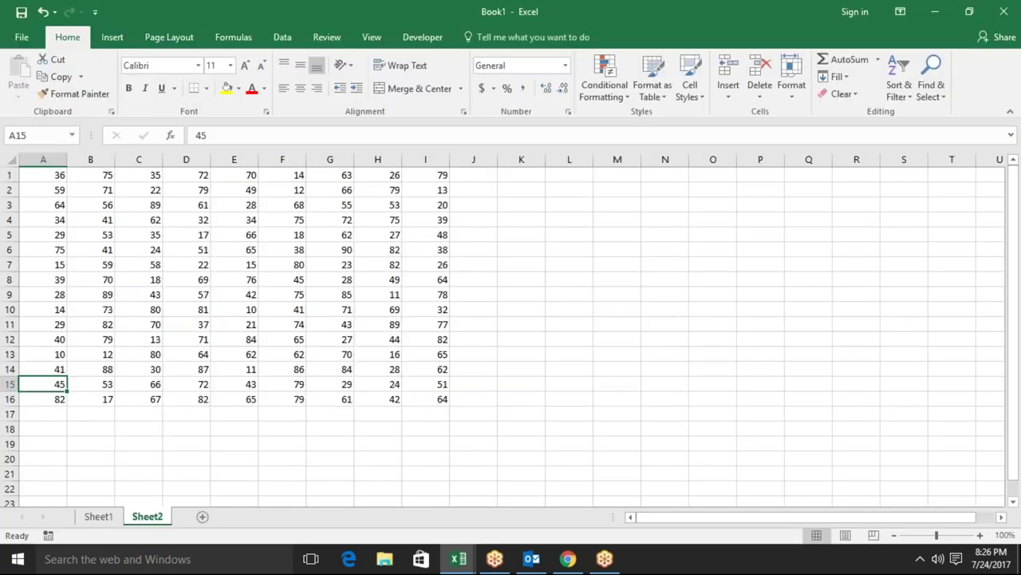
{"action": "left_click", "coordinate": [45, 403]}
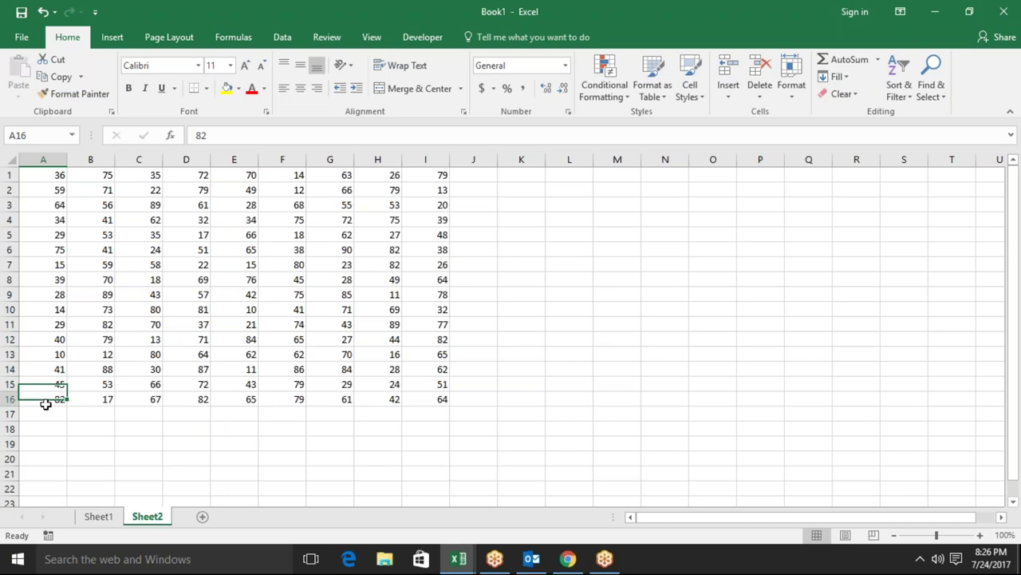
{"action": "key", "text": "Up"}
{"action": "key", "text": "Down"}
{"action": "key", "text": "Up"}
{"action": "key", "text": "Down"}
{"action": "key", "text": "Up"}
{"action": "key", "text": "Up"}
{"action": "key", "text": "Up"}
{"action": "key", "text": "Up"}
{"action": "key", "text": "Up"}
{"action": "key", "text": "Up"}
{"action": "key", "text": "Up"}
{"action": "key", "text": "Down"}
{"action": "key", "text": "Down"}
{"action": "key", "text": "Down"}
{"action": "key", "text": "Down"}
{"action": "key", "text": "Down"}
{"action": "key", "text": "Delete"}
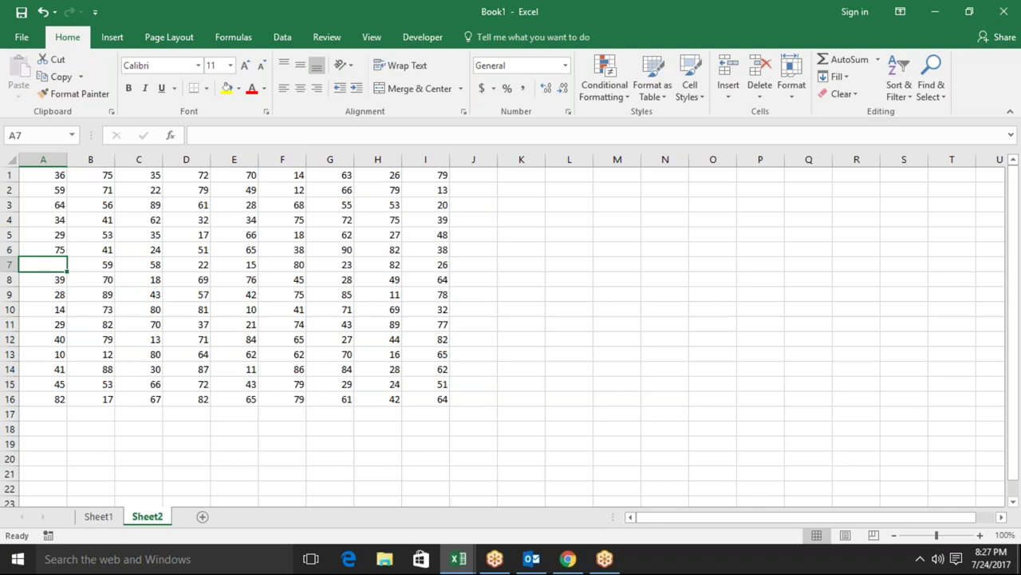
Jump from A1 down to A6, the last number above the A7 gap
{"action": "left_click", "coordinate": [58, 171]}
{"action": "key", "text": "ctrl+Down"}
{"action": "key", "text": "Down"}
{"action": "key", "text": "Up"}
{"action": "key", "text": "Up"}
{"action": "key", "text": "Up"}
{"action": "key", "text": "Up"}
{"action": "key", "text": "Up"}
{"action": "key", "text": "Up"}
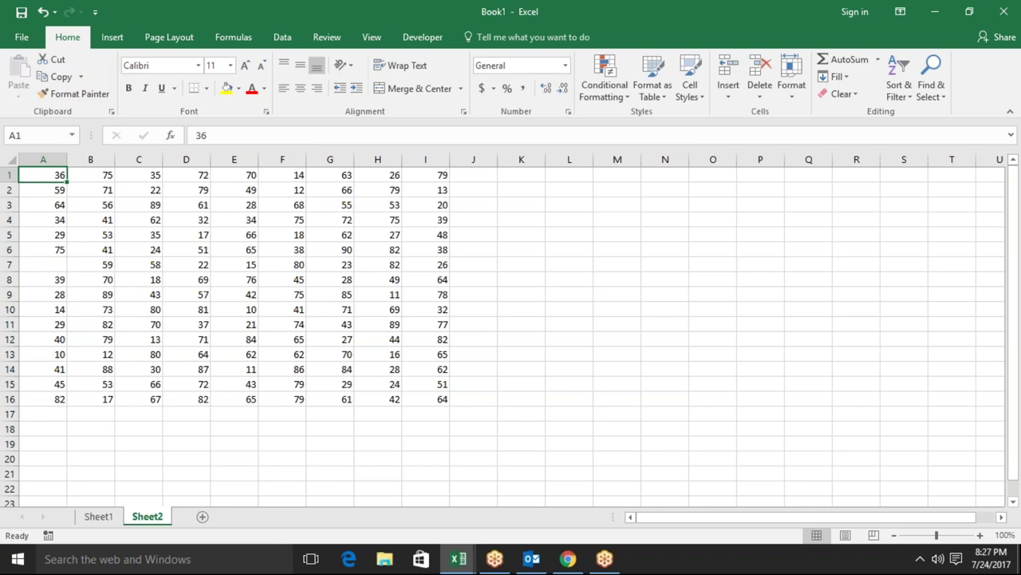
{"action": "key", "text": "ctrl+Down"}
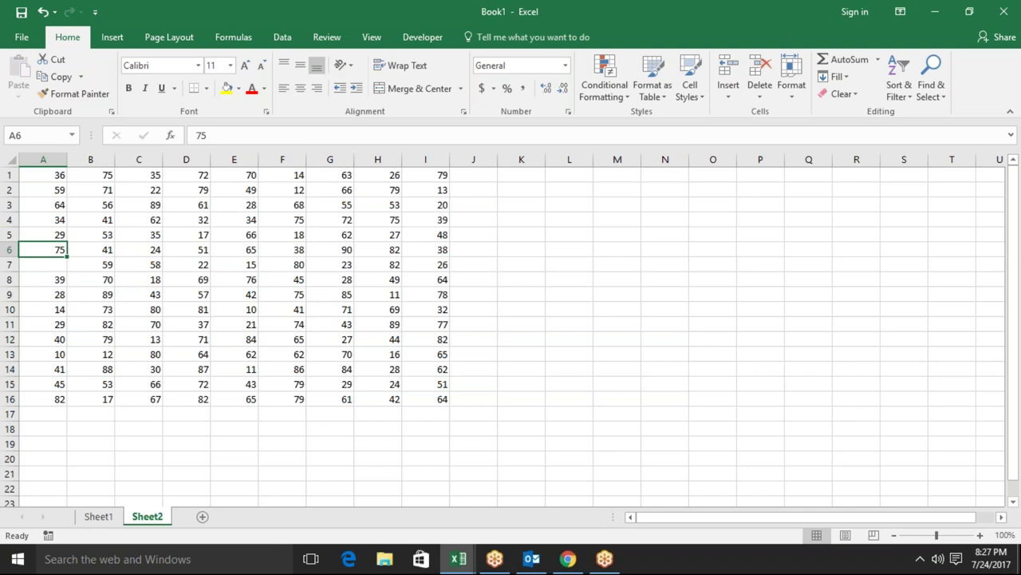
From empty cell A22, jump up with Ctrl+Up to A16, column A's last value
{"action": "key", "text": "alt+F11"}
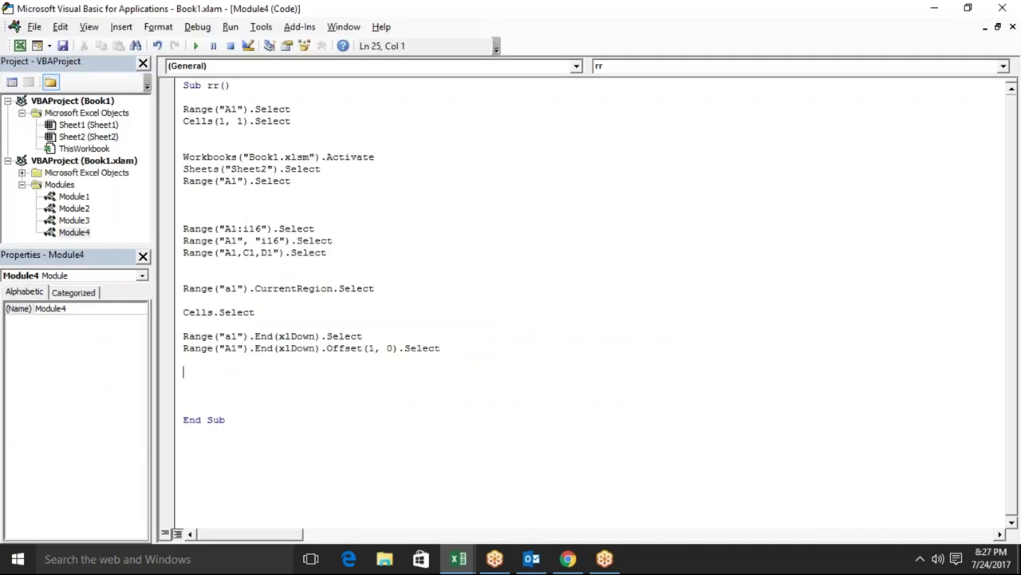
{"action": "key", "text": "alt+F11"}
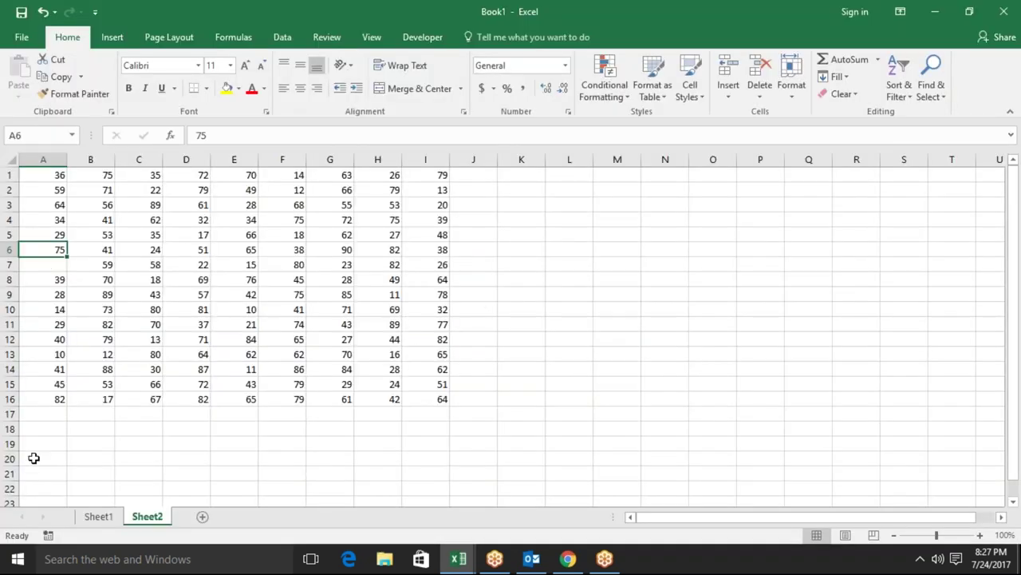
{"action": "left_click", "coordinate": [39, 491]}
{"action": "key", "text": "ctrl+Up"}
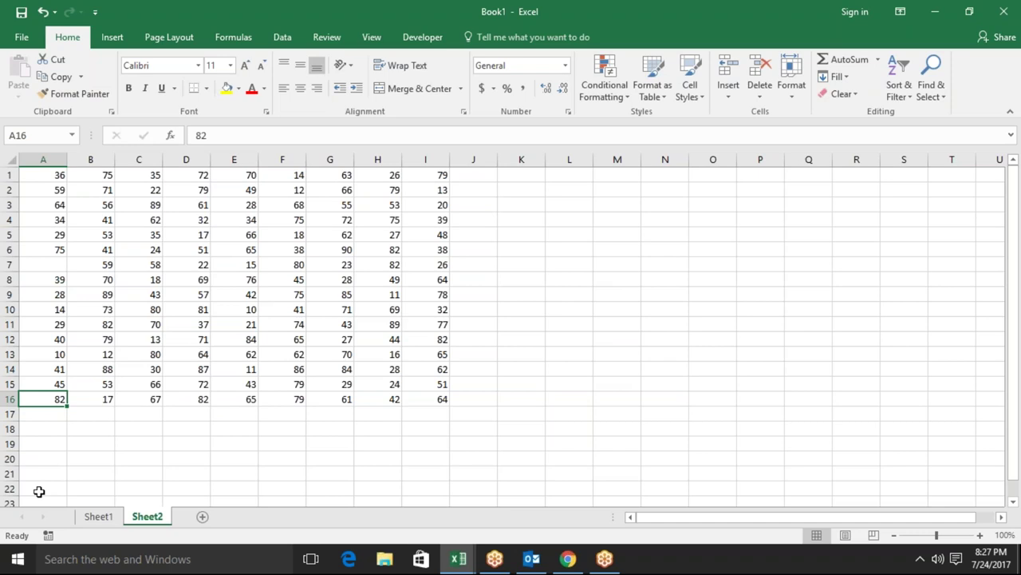
Add Range("A65000").End(xlUp).Select to macro rr, picking End, xlUp and Select from IntelliSense
{"action": "key", "text": "alt+F11"}
{"action": "type", "text": "range"}
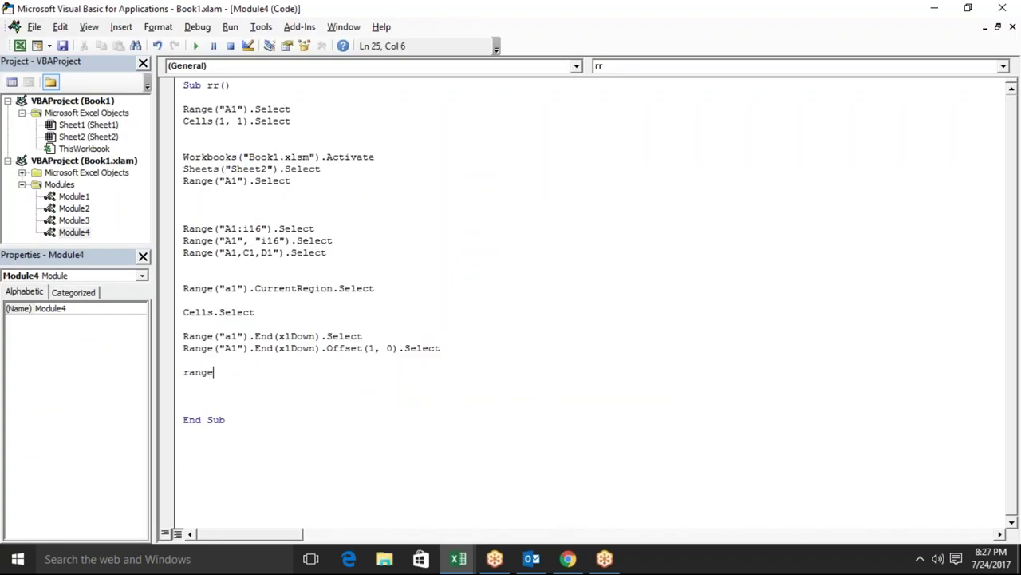
{"action": "type", "text": "("}
{"action": "key", "text": "BackSpace"}
{"action": "type", "text": "(\"A65000"}
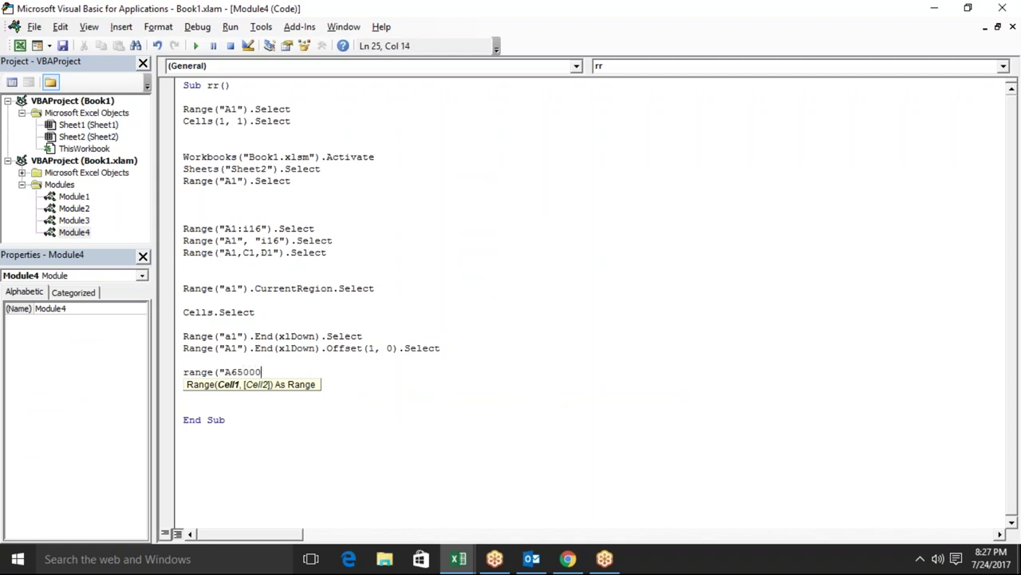
{"action": "type", "text": "\")"}
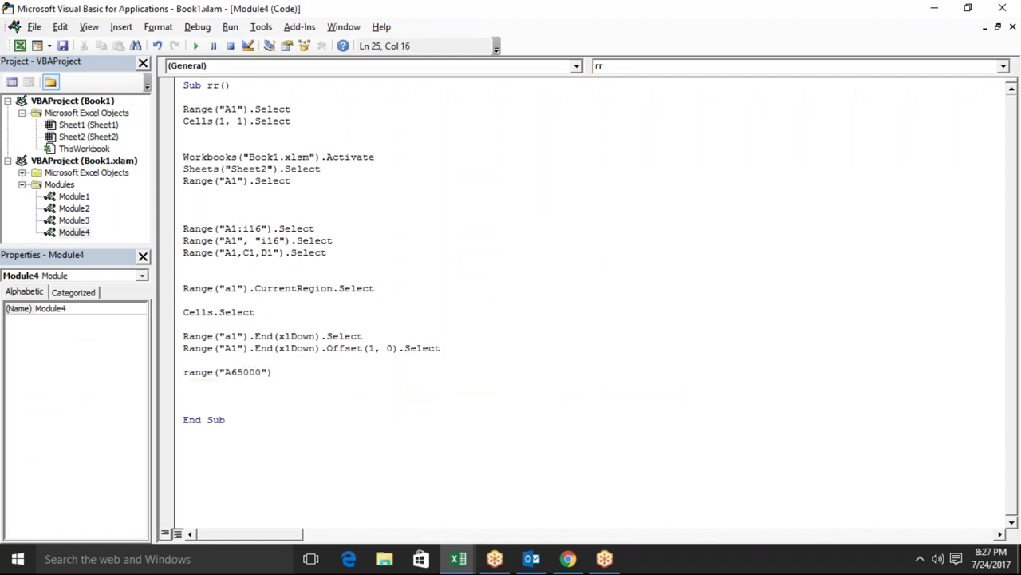
{"action": "type", "text": ".end"}
{"action": "key", "text": "Tab"}
{"action": "type", "text": "("}
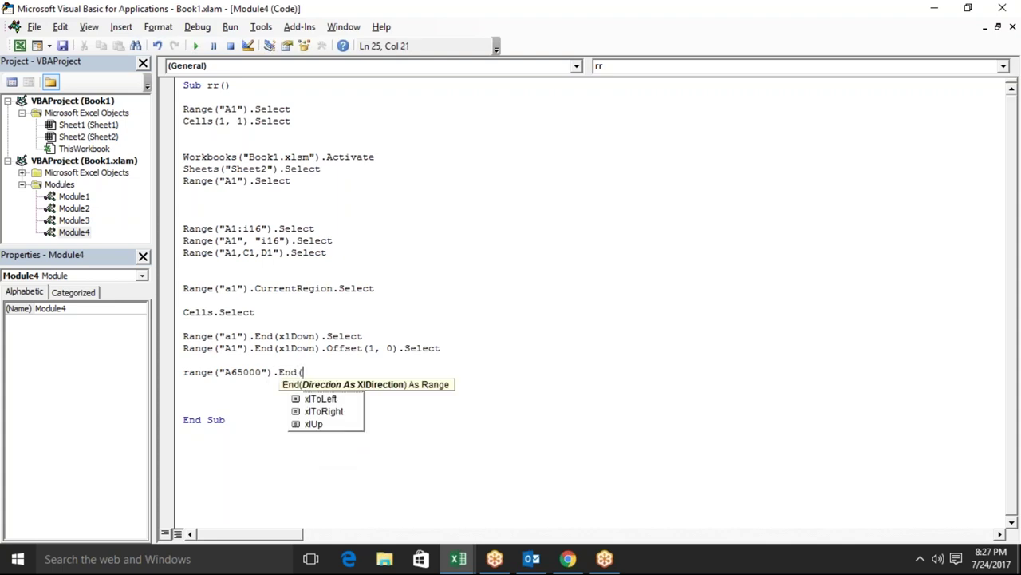
{"action": "key", "text": "Down"}
{"action": "key", "text": "Down"}
{"action": "key", "text": "Down"}
{"action": "key", "text": "Tab"}
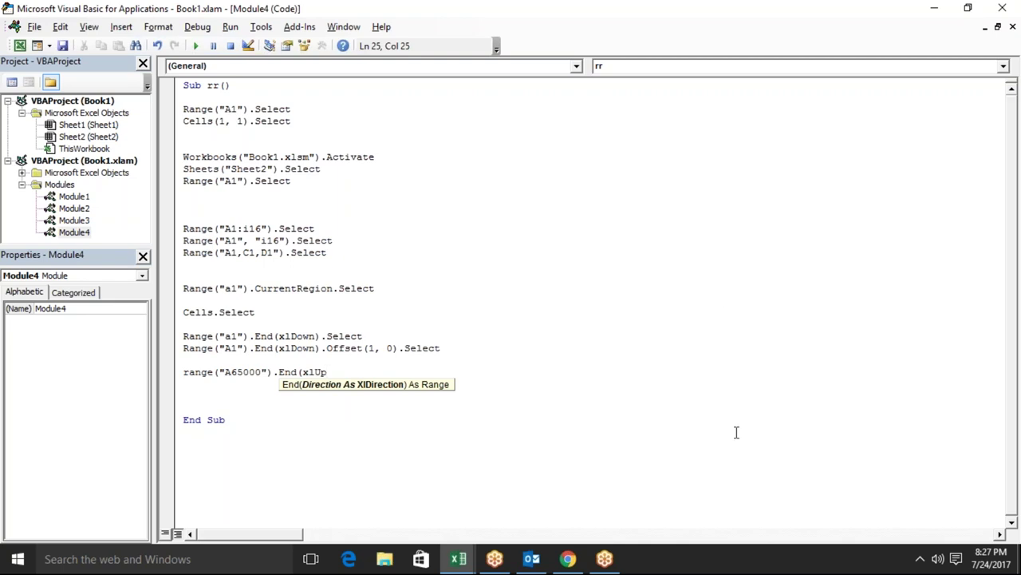
{"action": "type", "text": ")"}
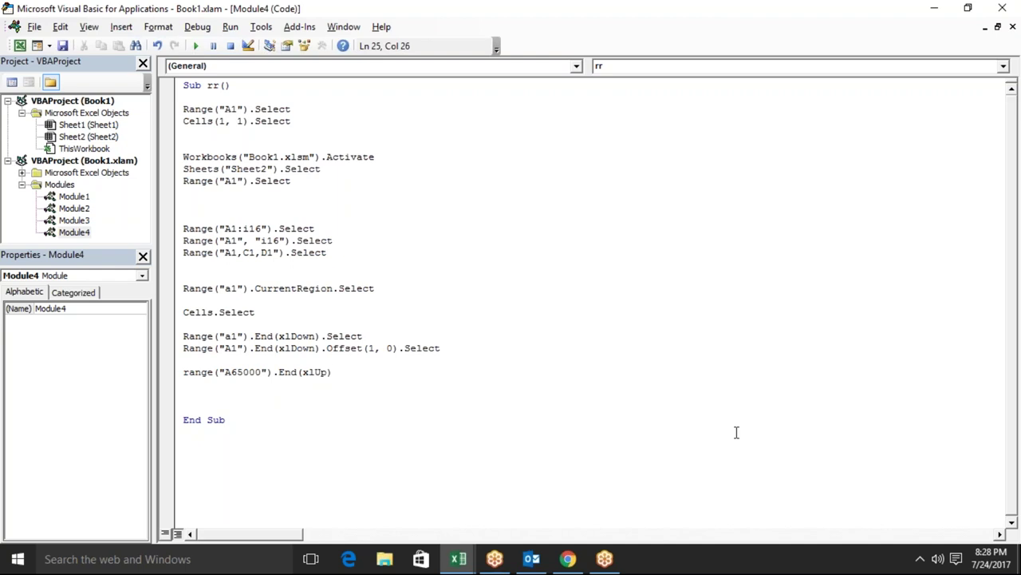
{"action": "type", "text": "."}
{"action": "type", "text": "sel"}
{"action": "key", "text": "Tab"}
{"action": "key", "text": "Return"}
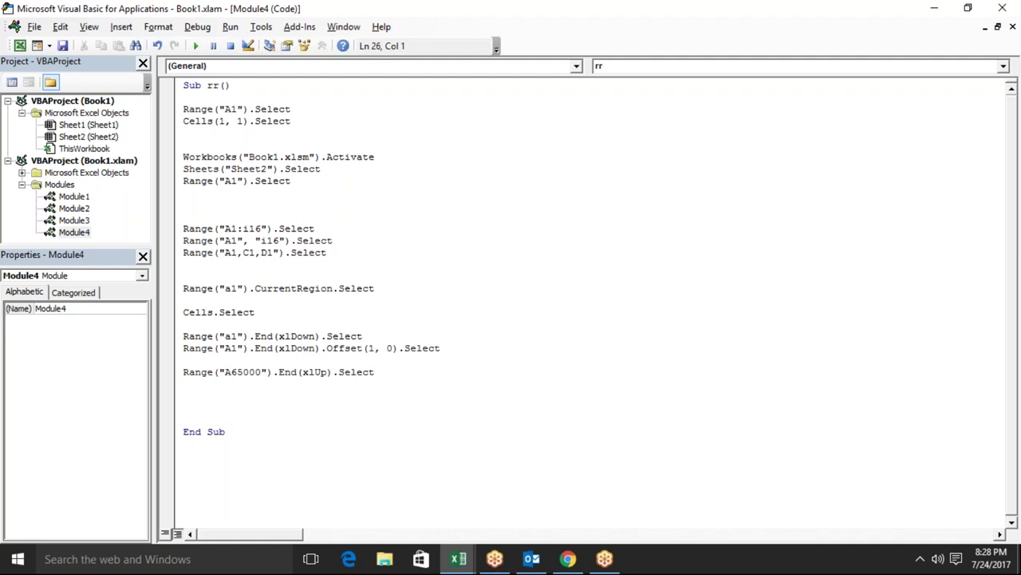
{"action": "key", "text": "Return"}
{"action": "key", "text": "Return"}
{"action": "key", "text": "Return"}
{"action": "key", "text": "alt+F11"}
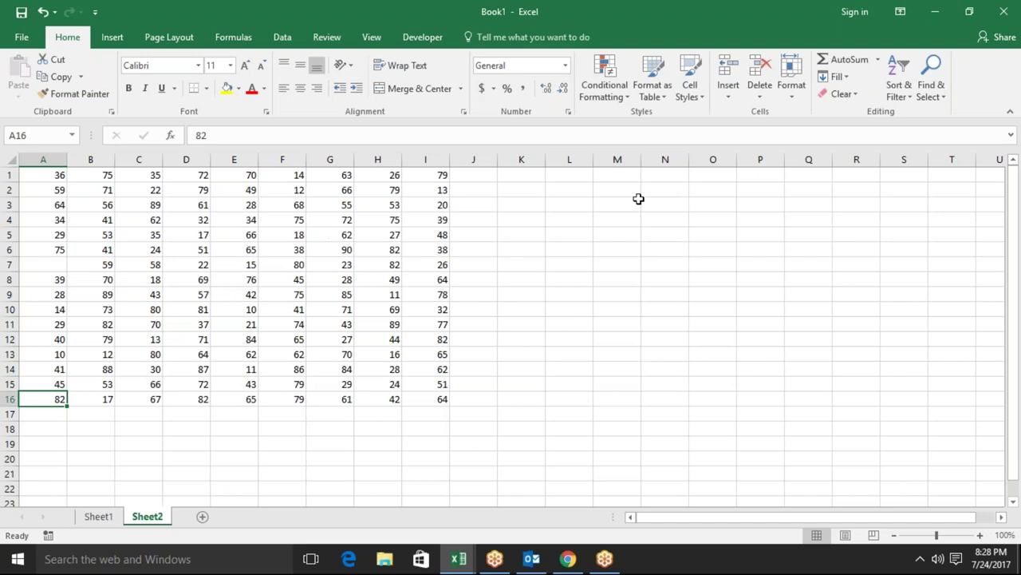
Enter 85 in the empty cell A7
{"action": "left_click", "coordinate": [53, 264]}
{"action": "type", "text": "85"}
{"action": "left_click", "coordinate": [82, 216]}
Select the whole block A1:I16 from A1 with Ctrl+Shift+Right and Ctrl+Shift+Down
{"action": "left_click", "coordinate": [36, 177]}
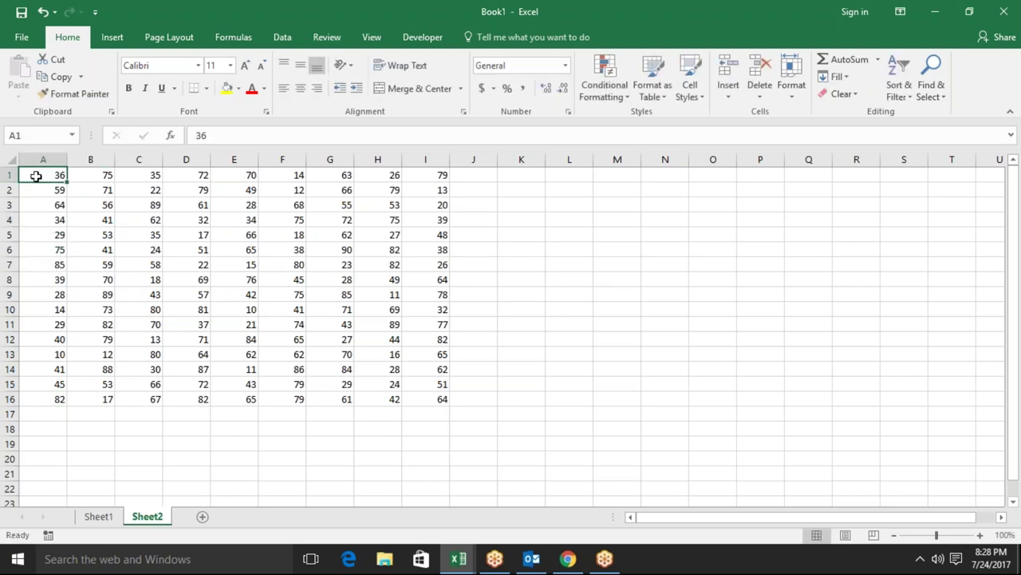
{"action": "key", "text": "ctrl+shift+Right"}
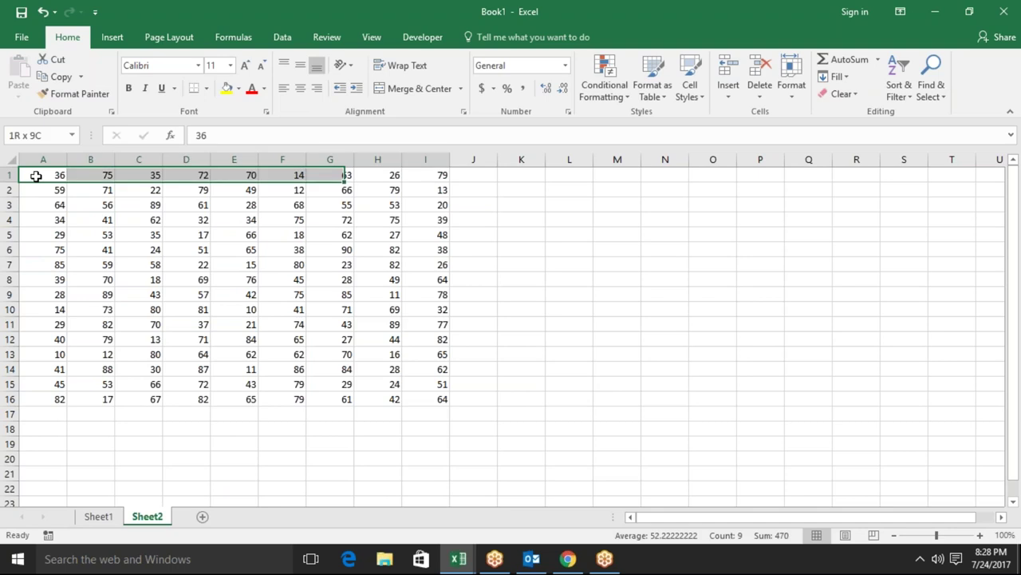
{"action": "key", "text": "ctrl+shift+Down"}
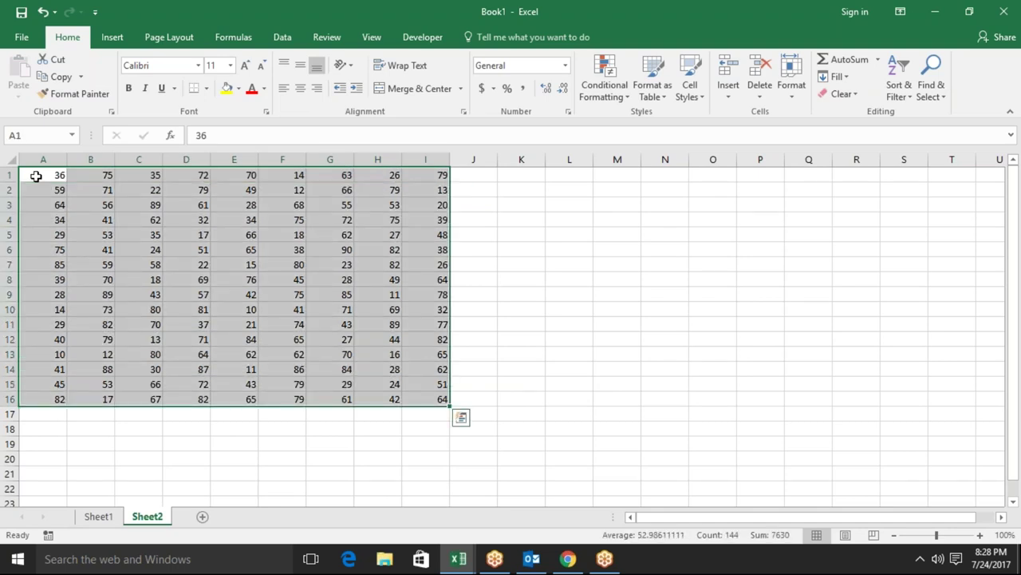
{"action": "key", "text": "alt+Tab"}
Type Range("A1", Range("a1").End(xlToRight)).Select on line 29, choosing xlToRight from IntelliSense
{"action": "type", "text": "range("}
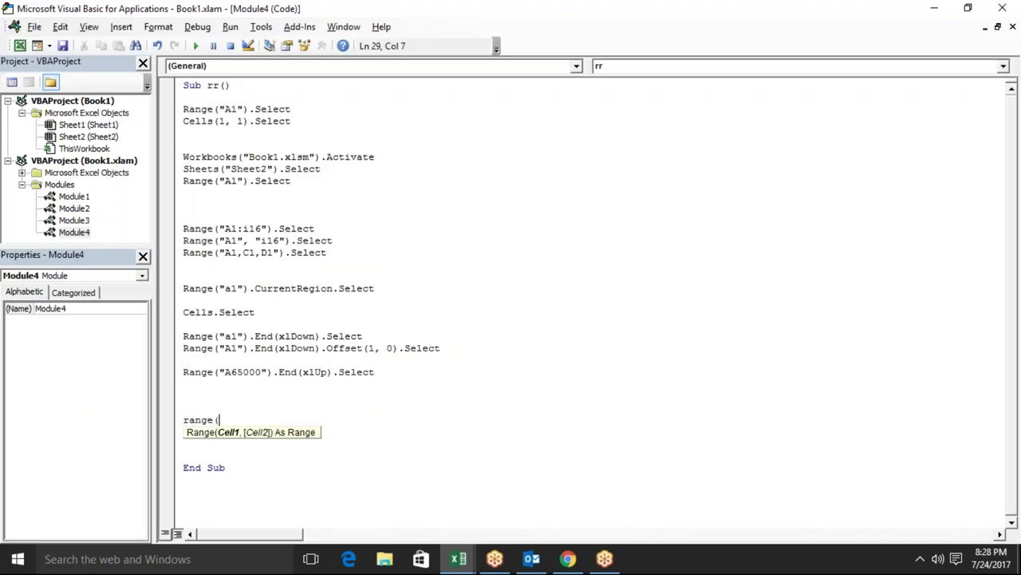
{"action": "type", "text": "\"A1"}
{"action": "type", "text": "\""}
{"action": "type", "text": ",range"}
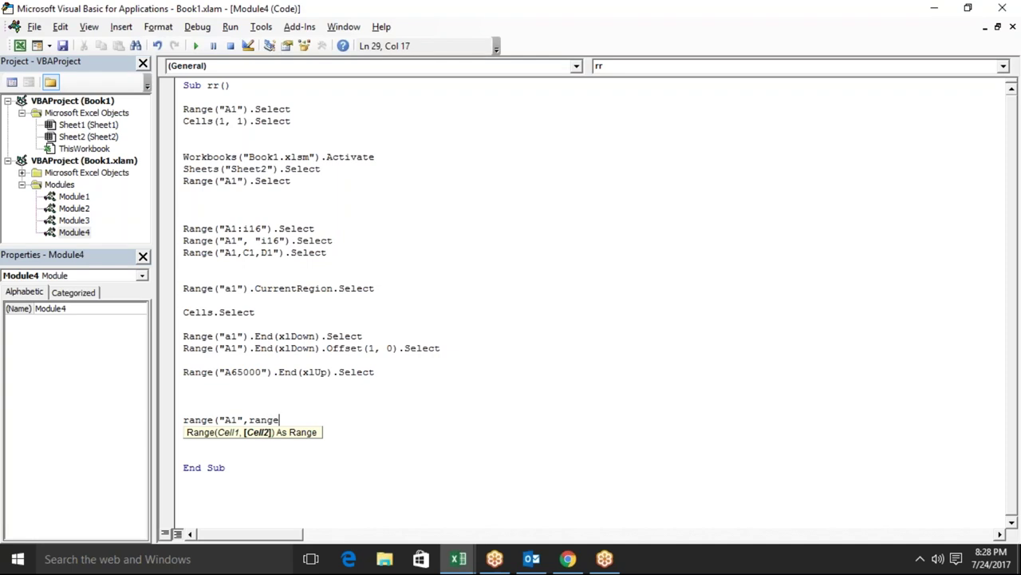
{"action": "type", "text": "(\"a1\""}
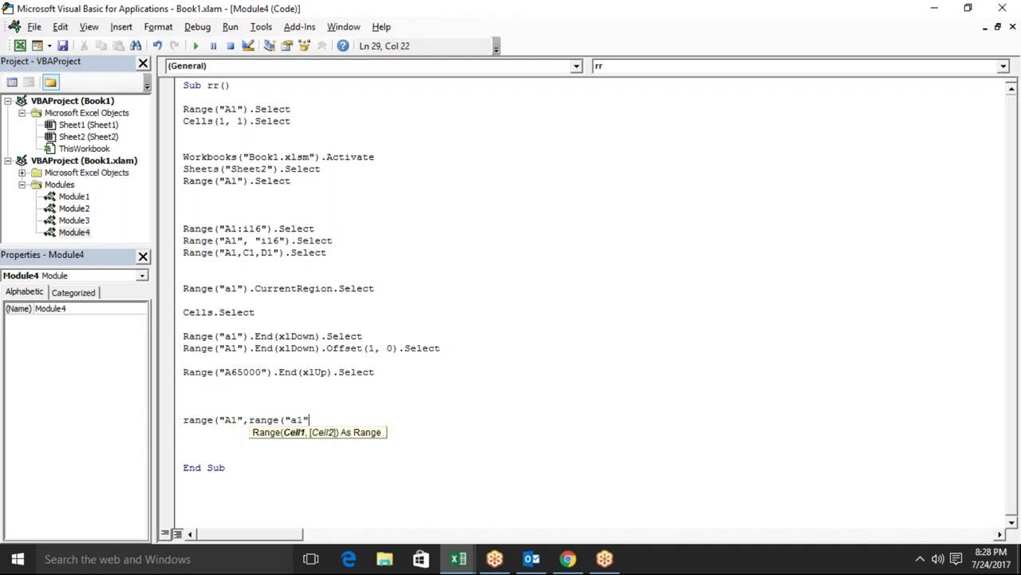
{"action": "type", "text": ").n"}
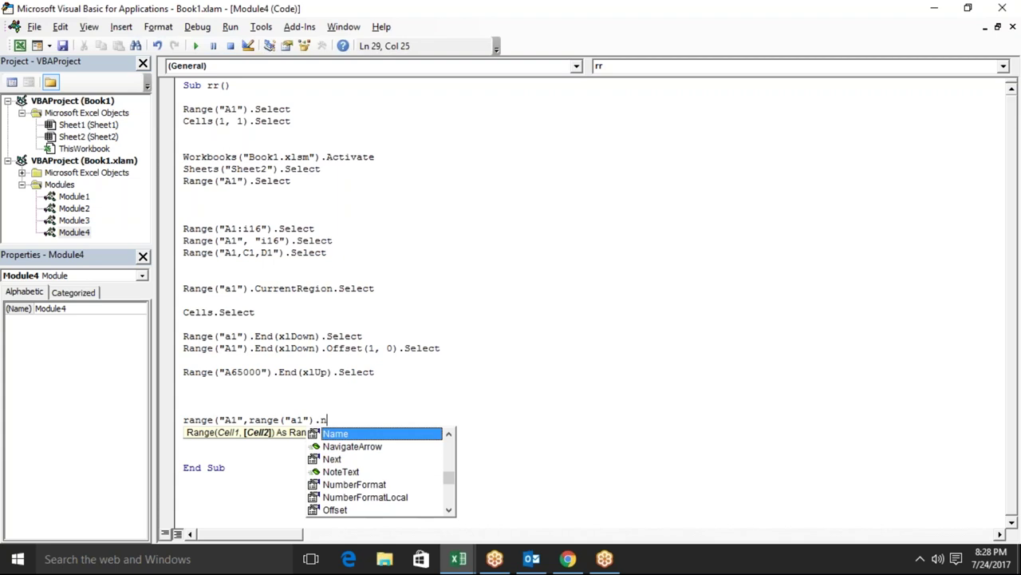
{"action": "key", "text": "BackSpace"}
{"action": "type", "text": "end"}
{"action": "key", "text": "Tab"}
{"action": "type", "text": "("}
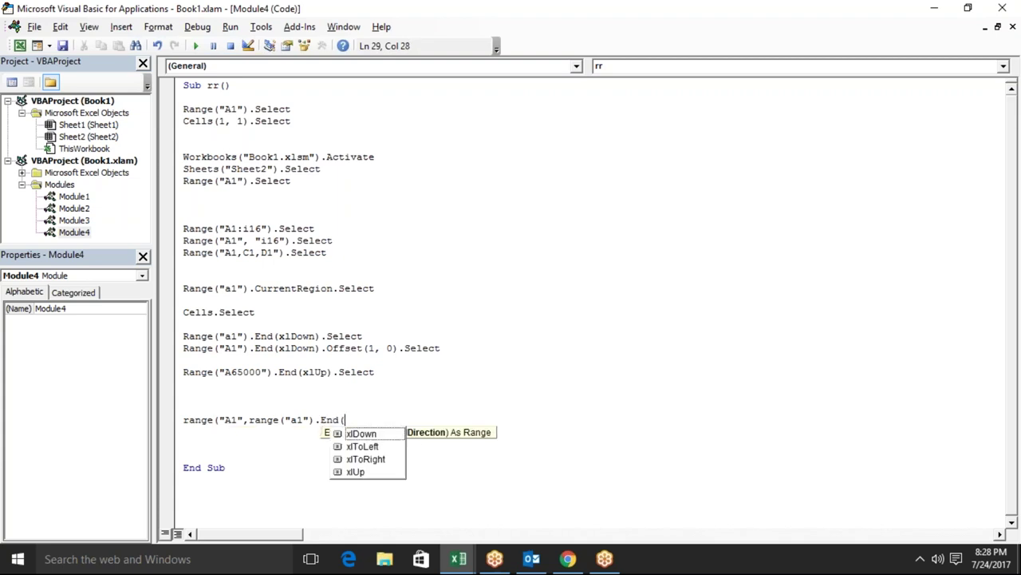
{"action": "key", "text": "Down"}
{"action": "key", "text": "Down"}
{"action": "key", "text": "Tab"}
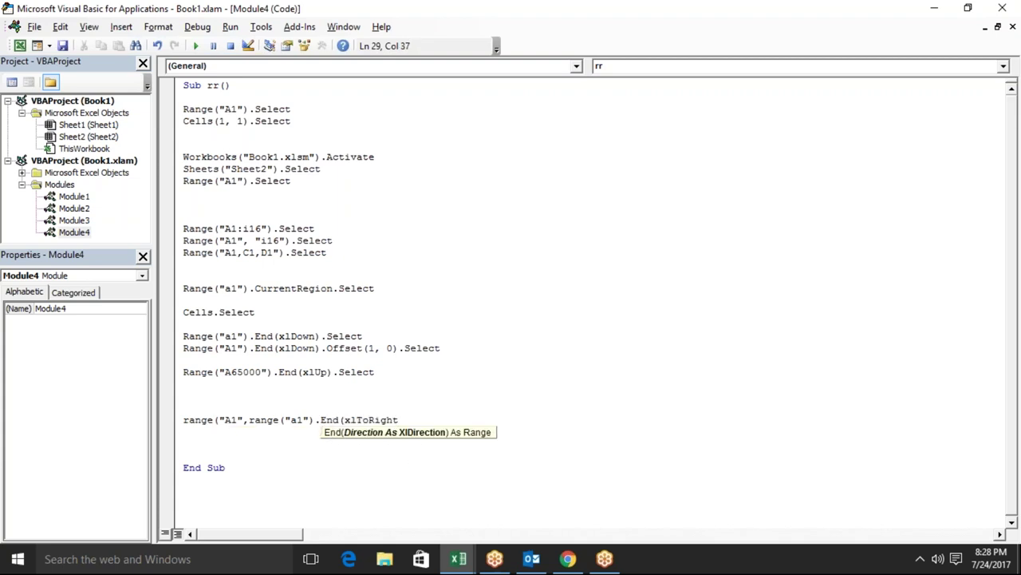
{"action": "type", "text": ")"}
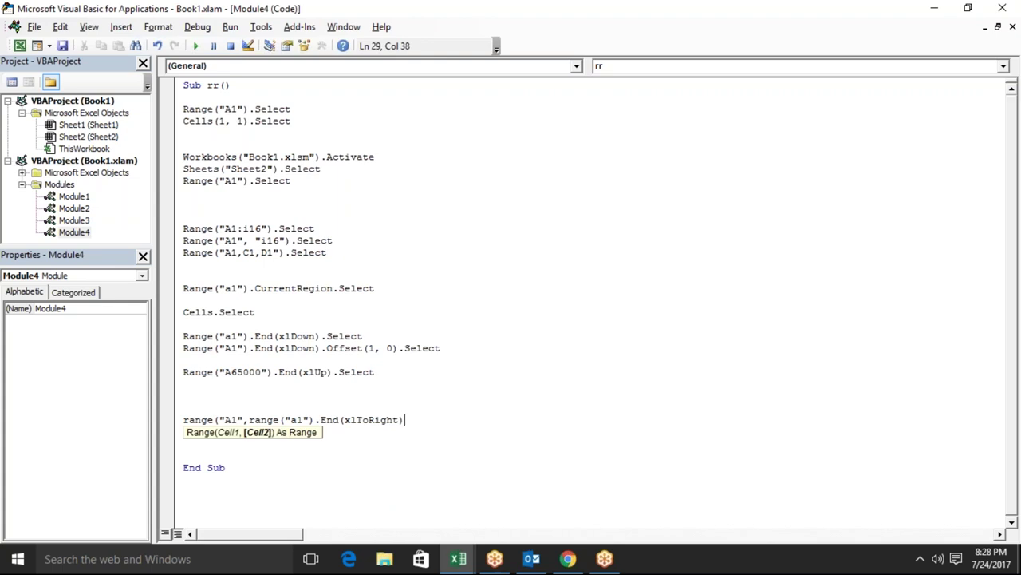
{"action": "type", "text": ")"}
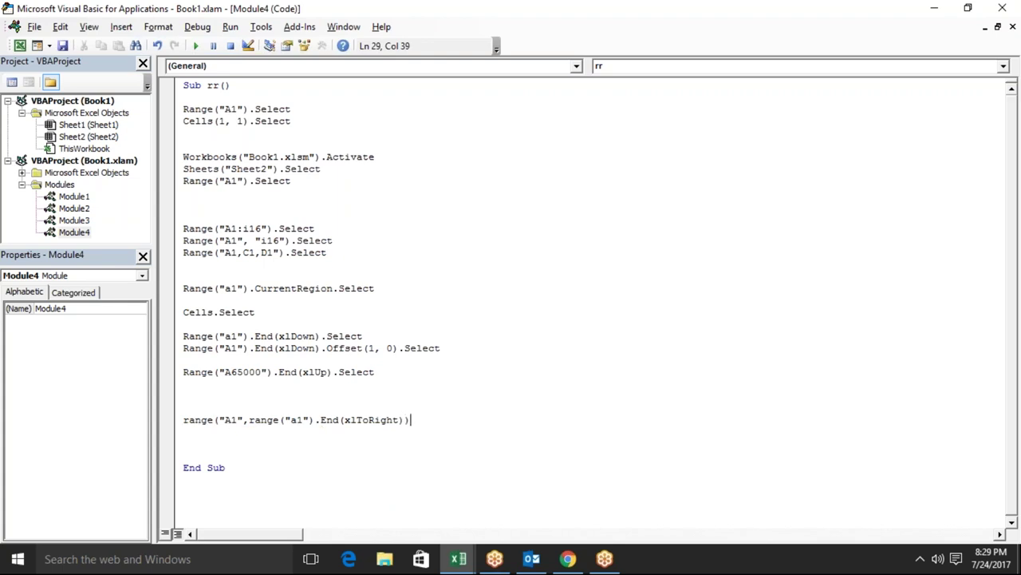
{"action": "type", "text": ".se"}
{"action": "key", "text": "Tab"}
Finish the line and set a breakpoint on the two-argument Range line
{"action": "key", "text": "Return"}
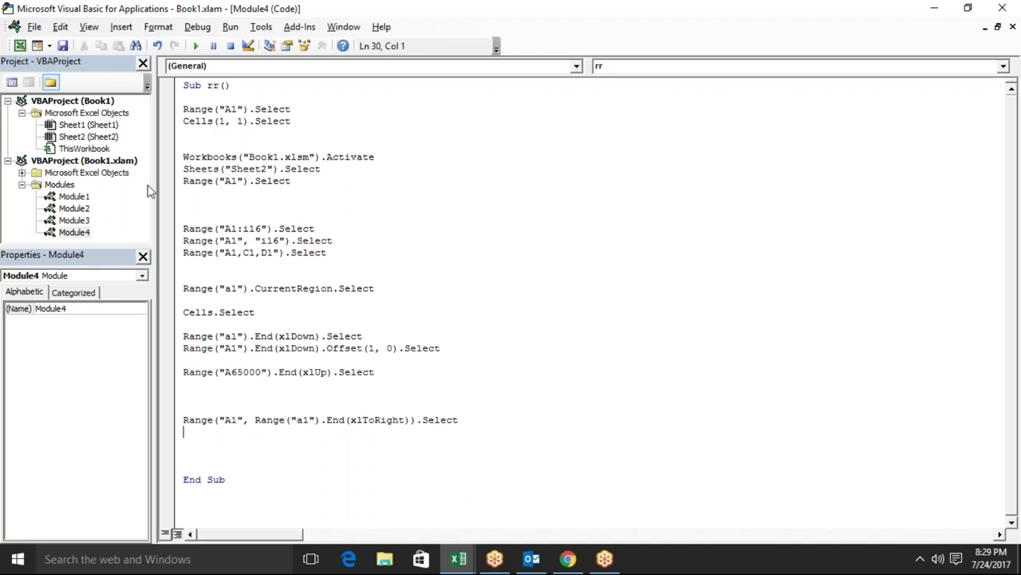
{"action": "left_click", "coordinate": [168, 231]}
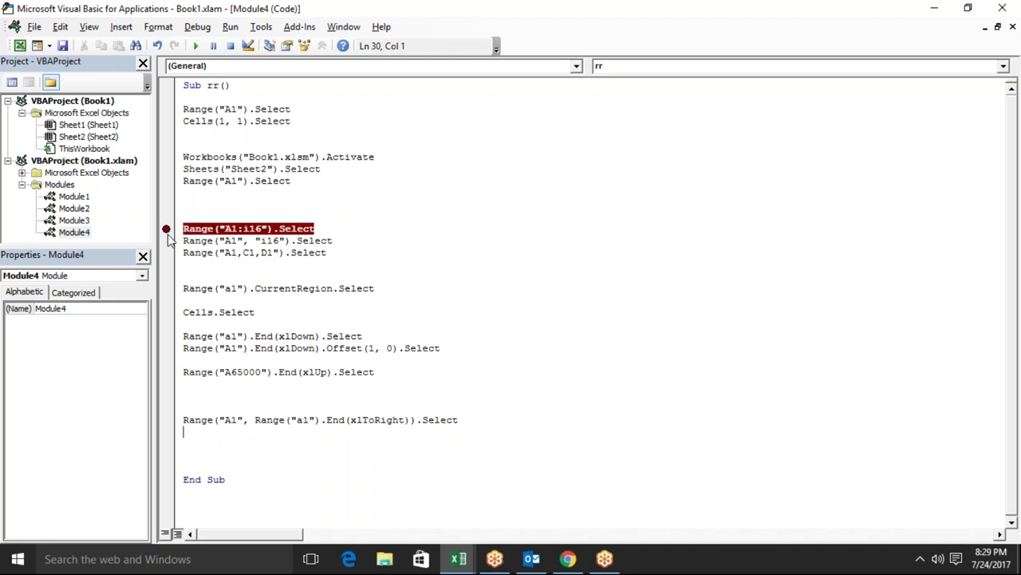
{"action": "left_click", "coordinate": [168, 230]}
{"action": "left_click", "coordinate": [168, 241]}
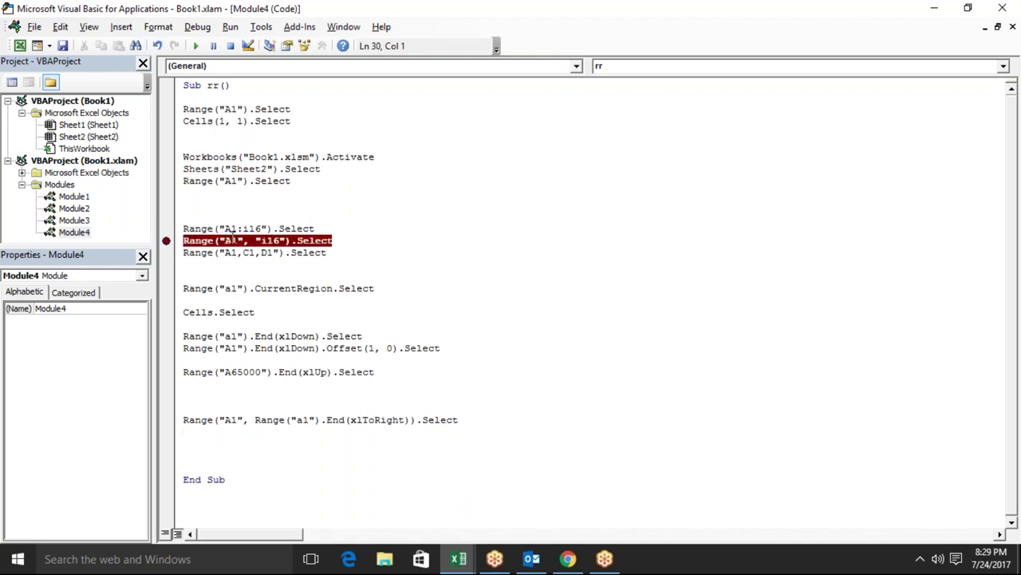
{"action": "left_click_drag", "start_coordinate": [242, 240], "coordinate": [224, 240]}
{"action": "left_click", "coordinate": [275, 240]}
Highlight the inner Range("a1").End(xlToRight) expression in line 29
{"action": "left_click", "coordinate": [244, 420]}
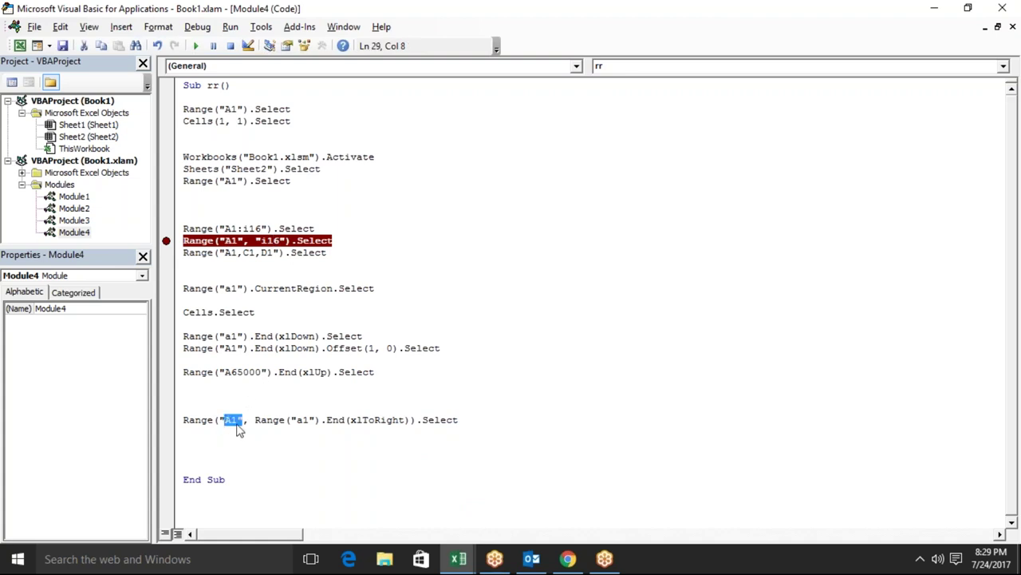
{"action": "left_click_drag", "start_coordinate": [254, 421], "coordinate": [407, 421]}
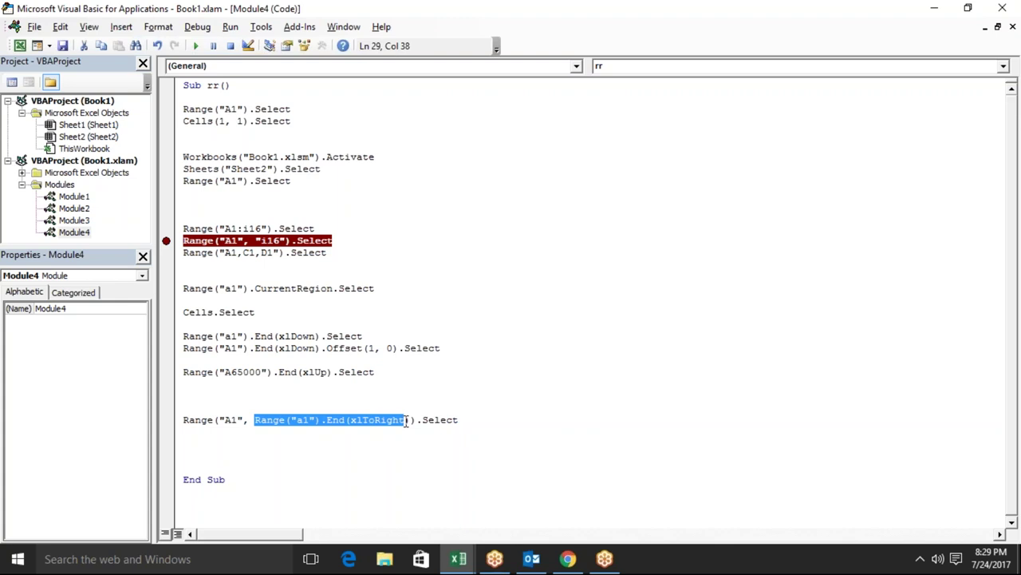
{"action": "left_click_drag", "start_coordinate": [407, 421], "coordinate": [411, 421]}
{"action": "left_click", "coordinate": [1016, 274]}
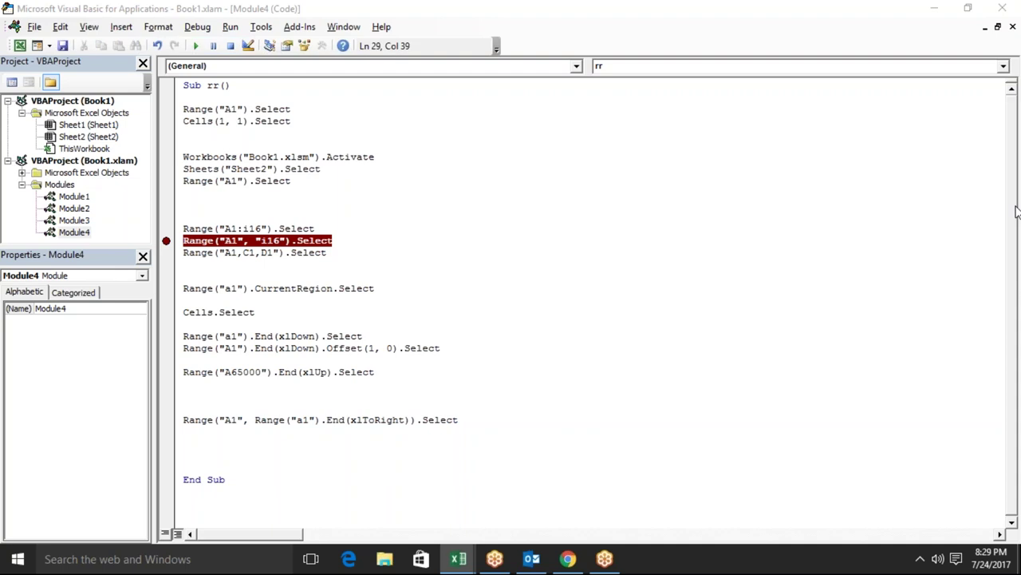
{"action": "left_click", "coordinate": [339, 427]}
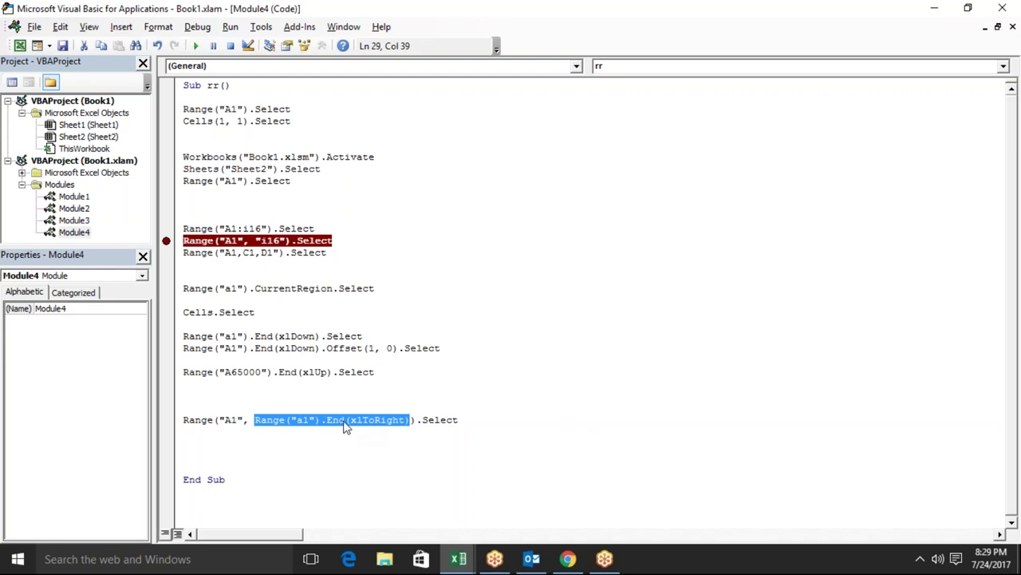
{"action": "left_click", "coordinate": [20, 46]}
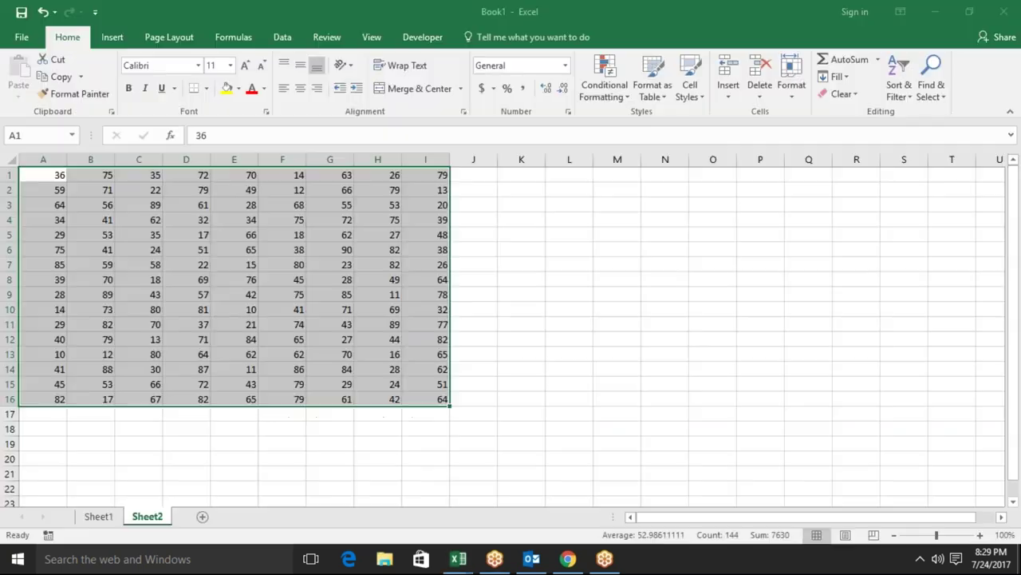
Extend A1 to the end of row 1 on Sheet2 and compare with the xlToRight Range line
{"action": "left_click", "coordinate": [43, 179]}
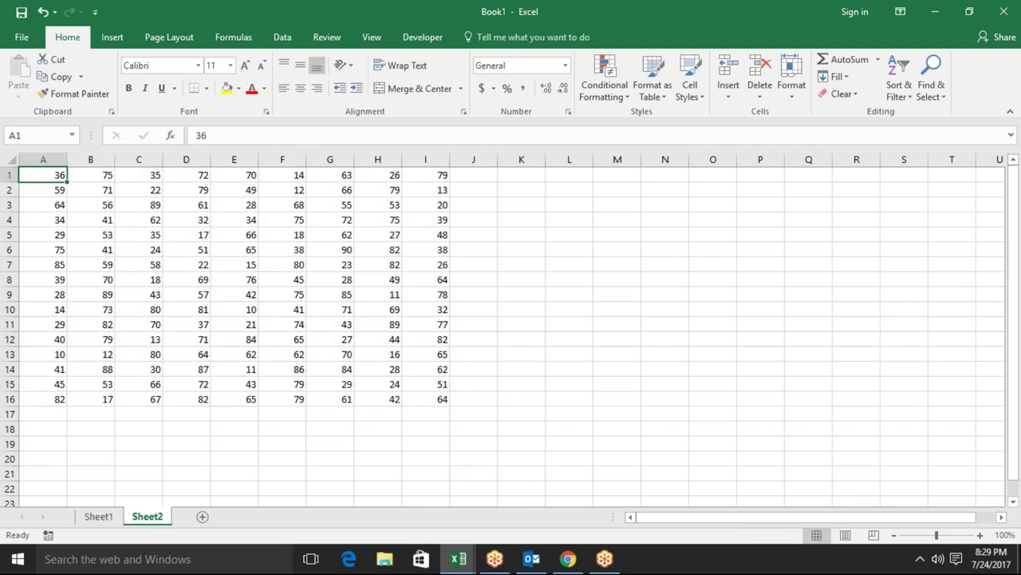
{"action": "key", "text": "ctrl+shift+Right"}
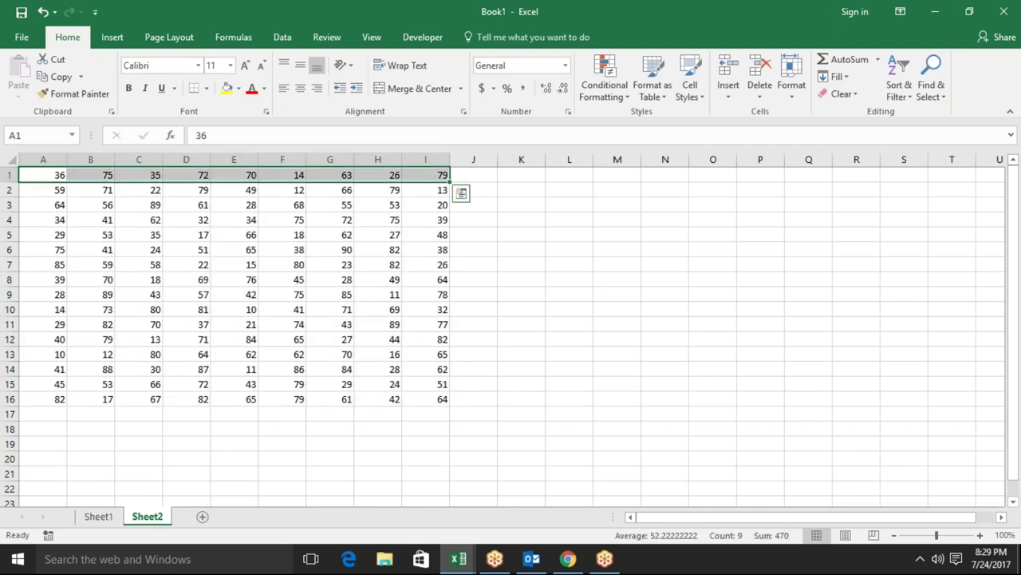
{"action": "left_click", "coordinate": [48, 221]}
{"action": "left_click", "coordinate": [54, 175]}
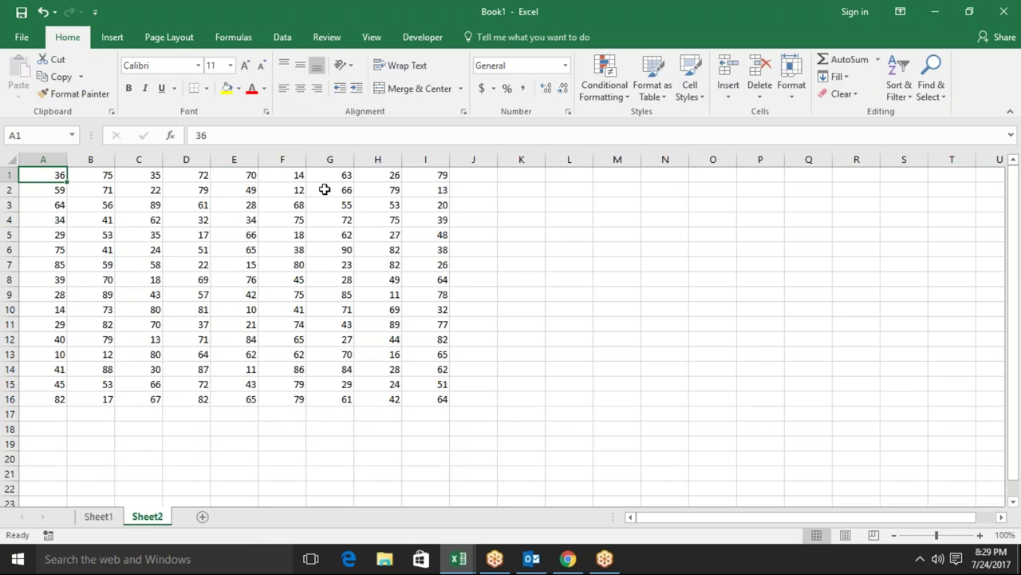
{"action": "key", "text": "ctrl+Right"}
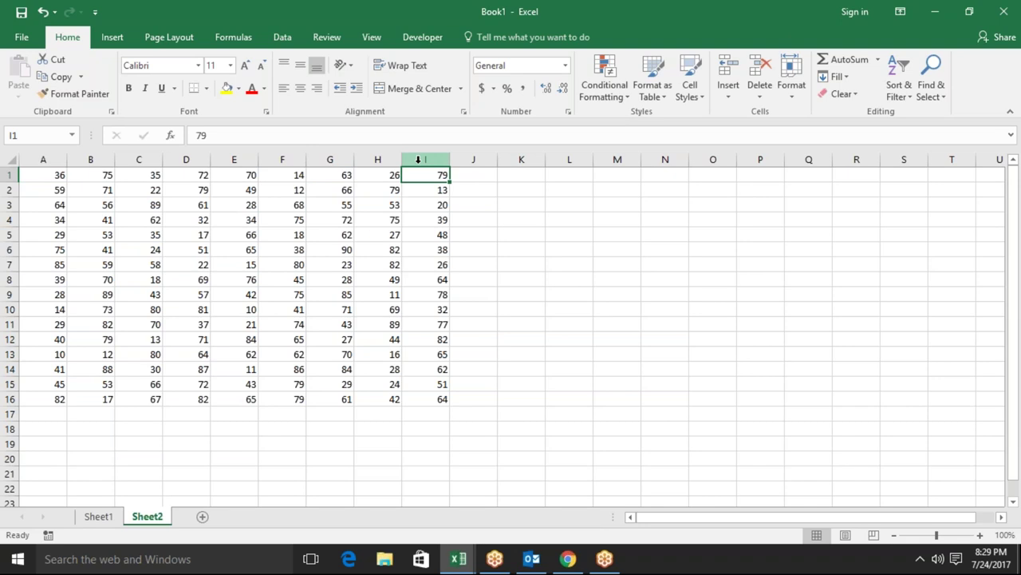
{"action": "key", "text": "alt+F11"}
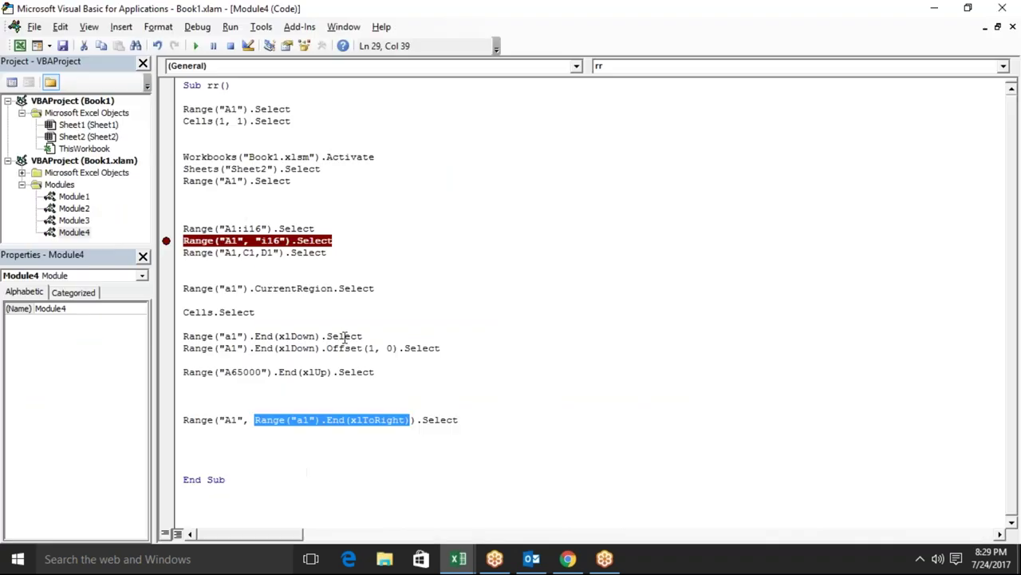
{"action": "left_click", "coordinate": [224, 419]}
{"action": "left_click_drag", "start_coordinate": [224, 419], "coordinate": [409, 419]}
Select the full block A1:I16 from A1, then place the caret below the last Range line
{"action": "key", "text": "alt+F11"}
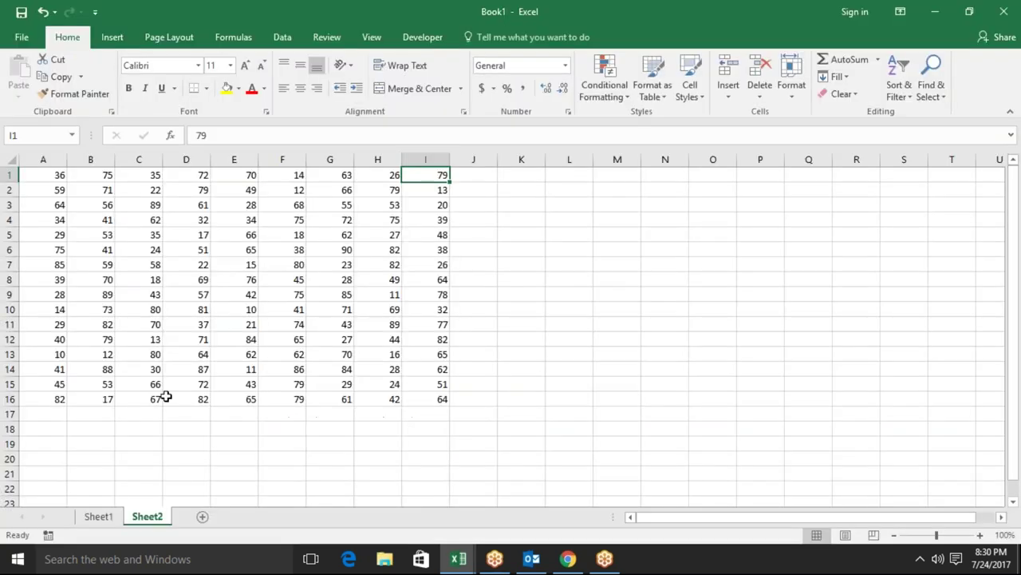
{"action": "left_click", "coordinate": [57, 176]}
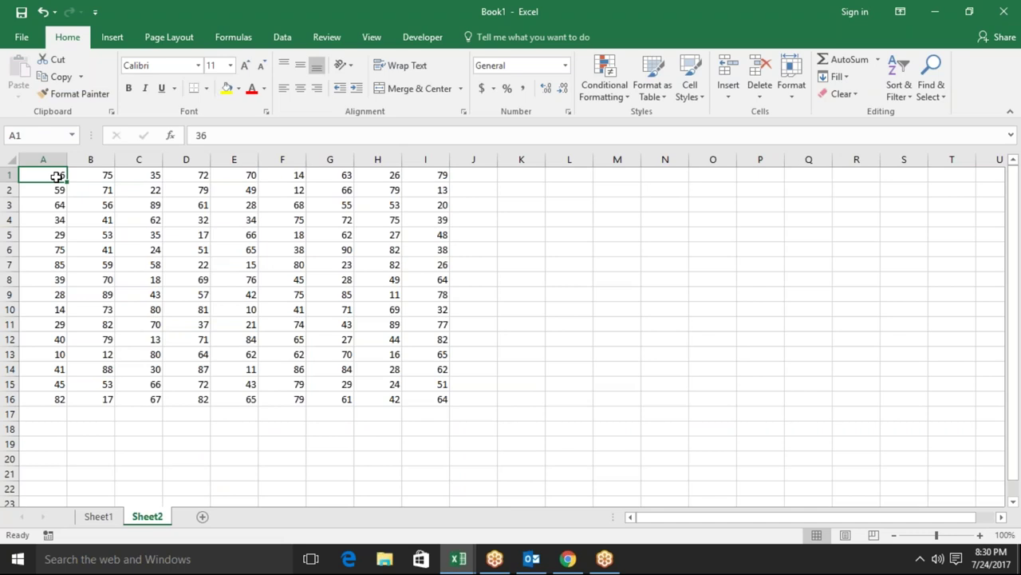
{"action": "key", "text": "ctrl+shift+Right"}
{"action": "key", "text": "ctrl+shift+Down"}
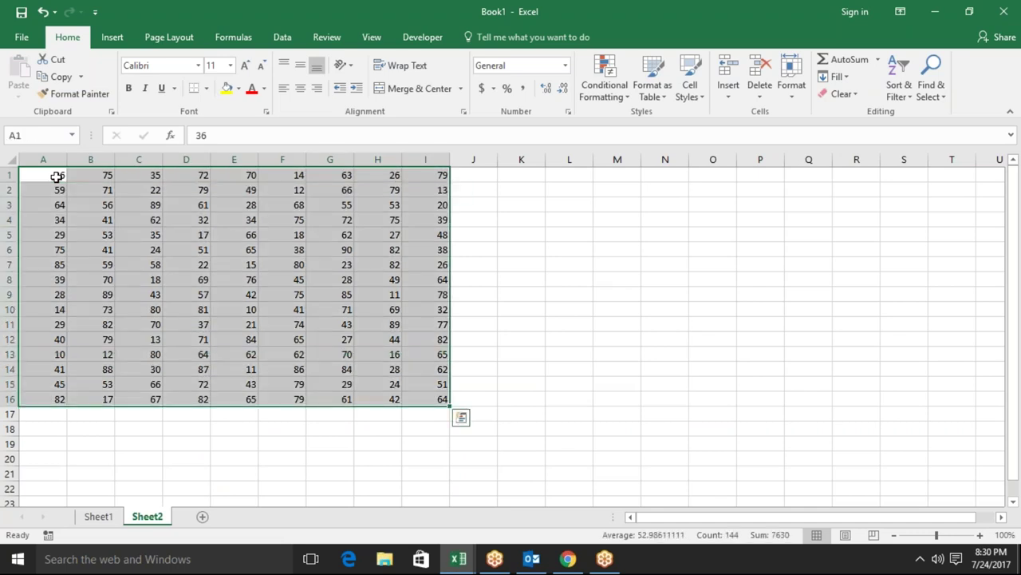
{"action": "key", "text": "alt+F11"}
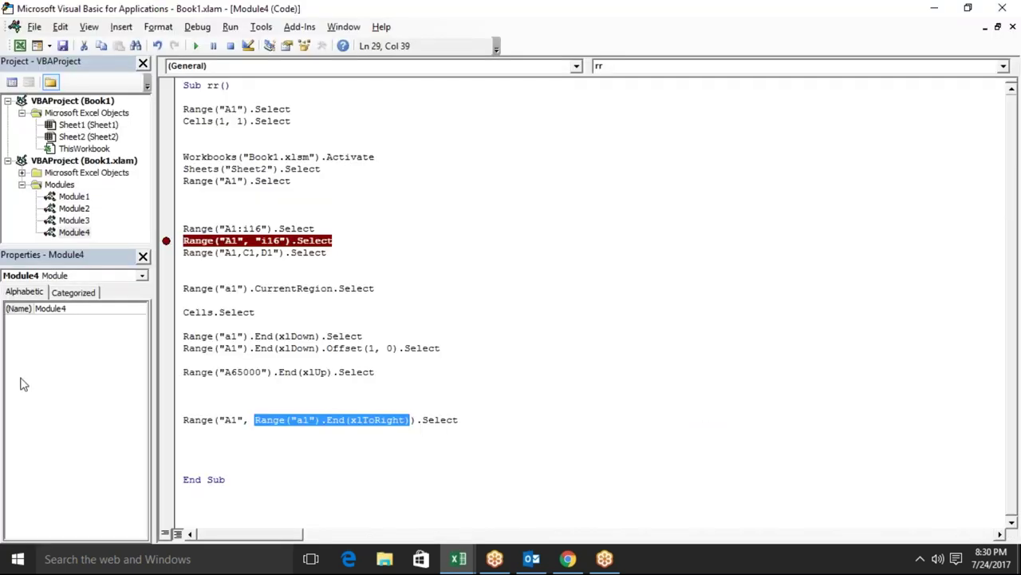
{"action": "left_click", "coordinate": [184, 437]}
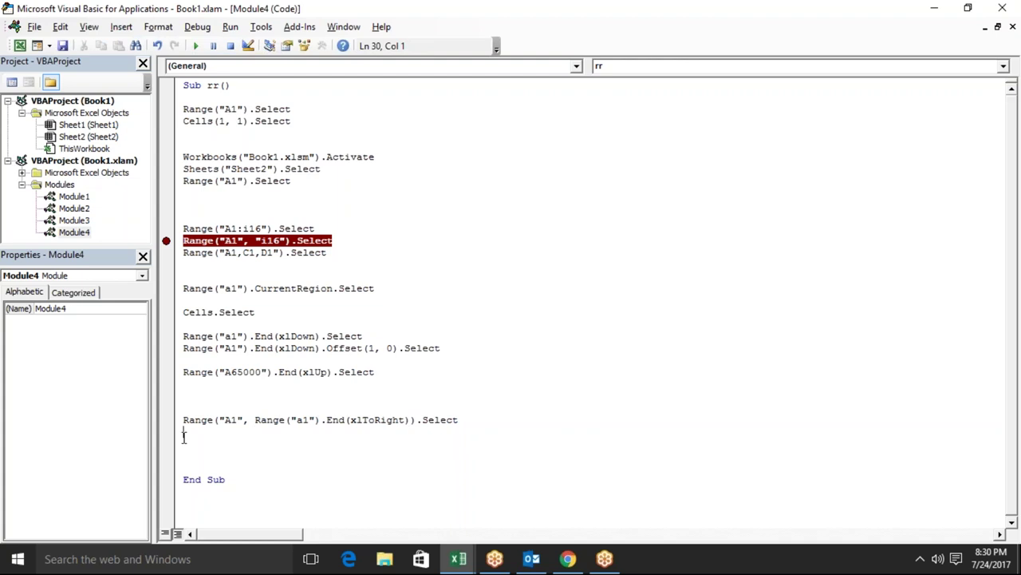
Add Range(Selection, Selection.End(xlDown)).Select on line 30 and select both Range lines
{"action": "type", "text": "range"}
{"action": "type", "text": "(selection,selection.end(xldown"}
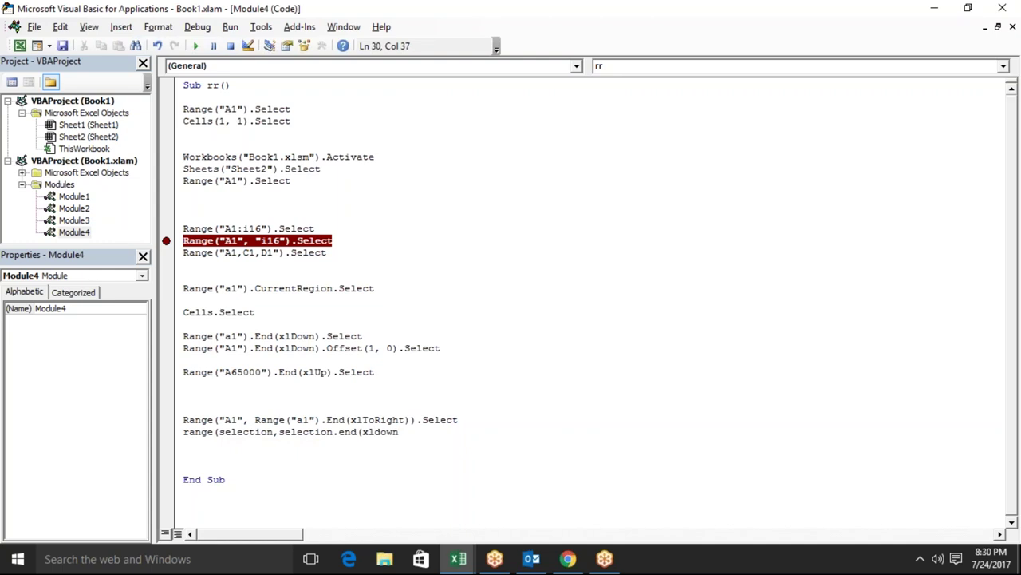
{"action": "type", "text": ")).se"}
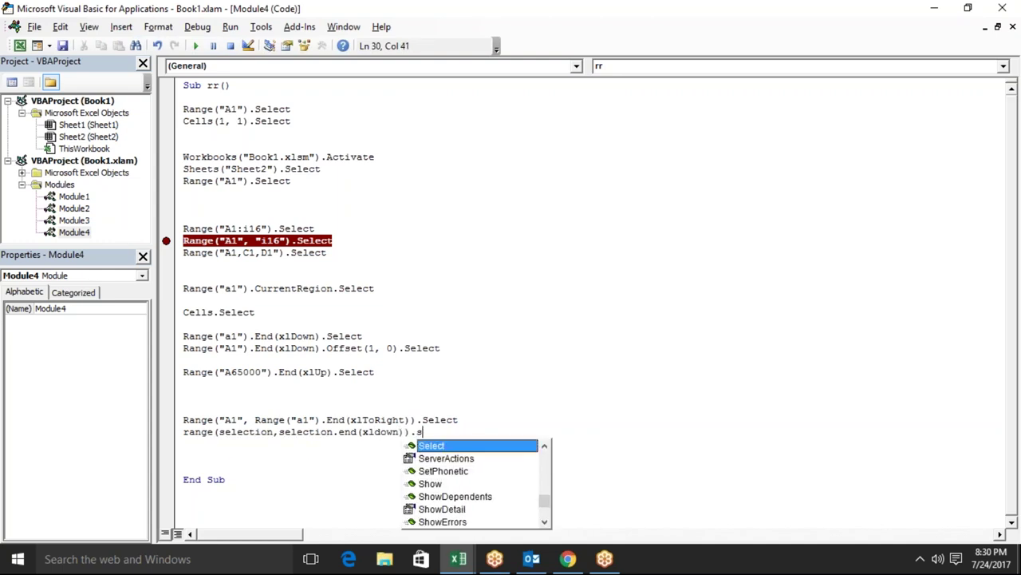
{"action": "key", "text": "Tab"}
{"action": "key", "text": "Return"}
{"action": "key", "text": "Up"}
{"action": "key", "text": "Up"}
{"action": "key", "text": "shift+Down"}
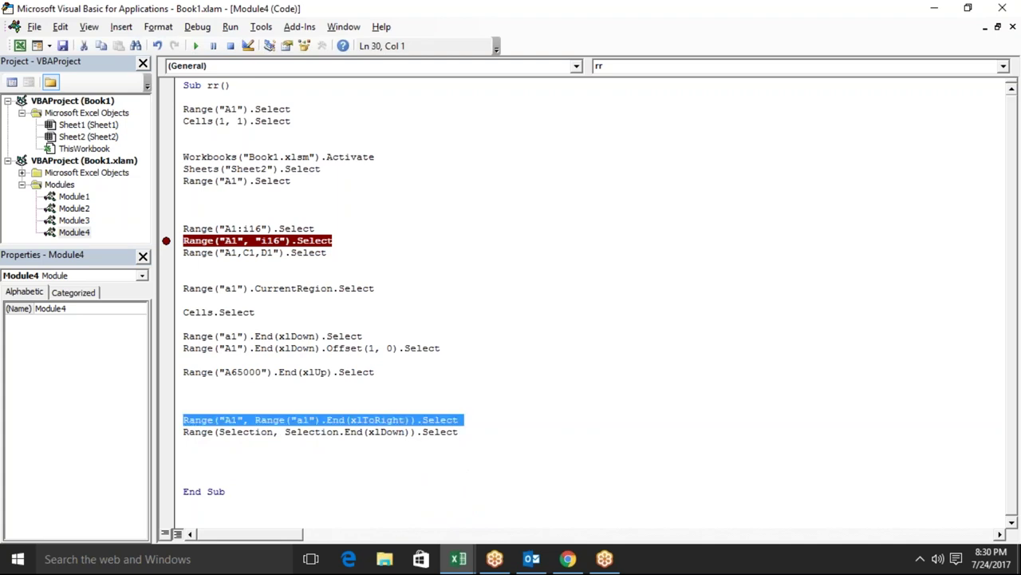
{"action": "key", "text": "shift+Down"}
Reproduce the A1:I16 selection on Sheet2 from A1 with Ctrl+Shift+Right and Ctrl+Shift+Down
{"action": "key", "text": "alt+F11"}
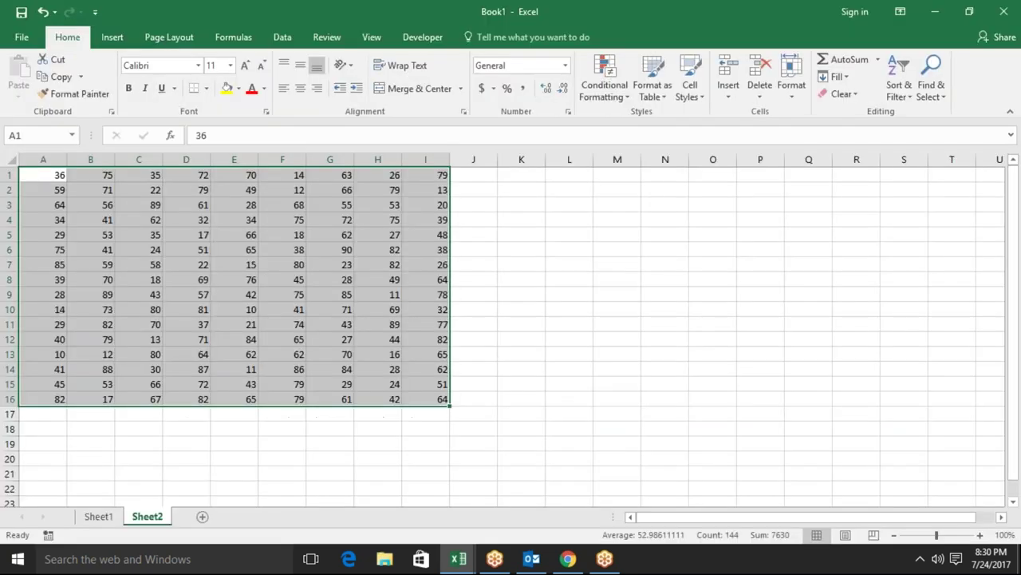
{"action": "key", "text": "ctrl+Home"}
{"action": "key", "text": "ctrl+shift+Right"}
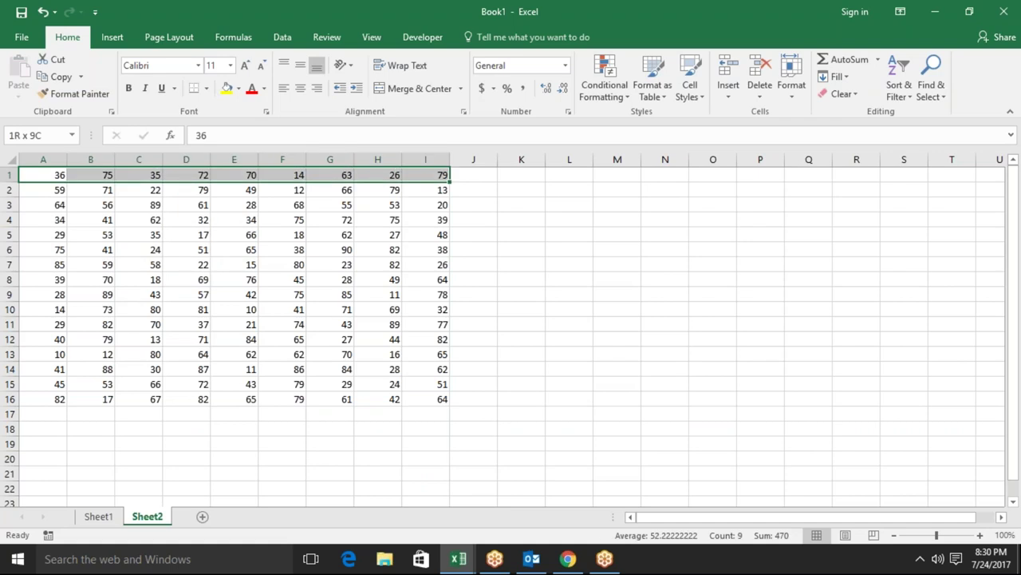
{"action": "key", "text": "ctrl+shift+Down"}
{"action": "key", "text": "alt+F11"}
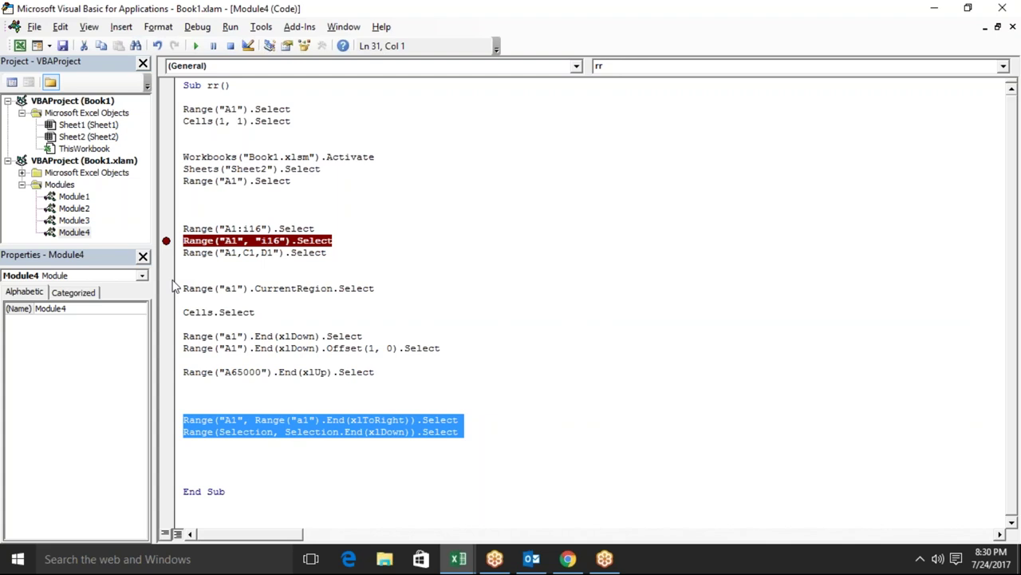
Set a breakpoint on the CurrentRegion line and type "a" in J13, K10 and L12
{"action": "left_click", "coordinate": [171, 288]}
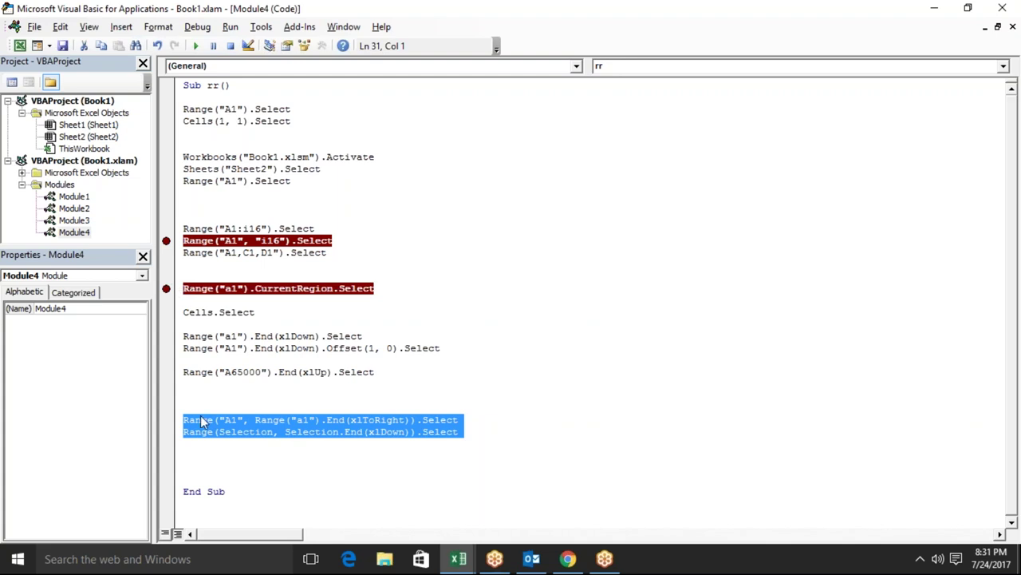
{"action": "key", "text": "alt+F11"}
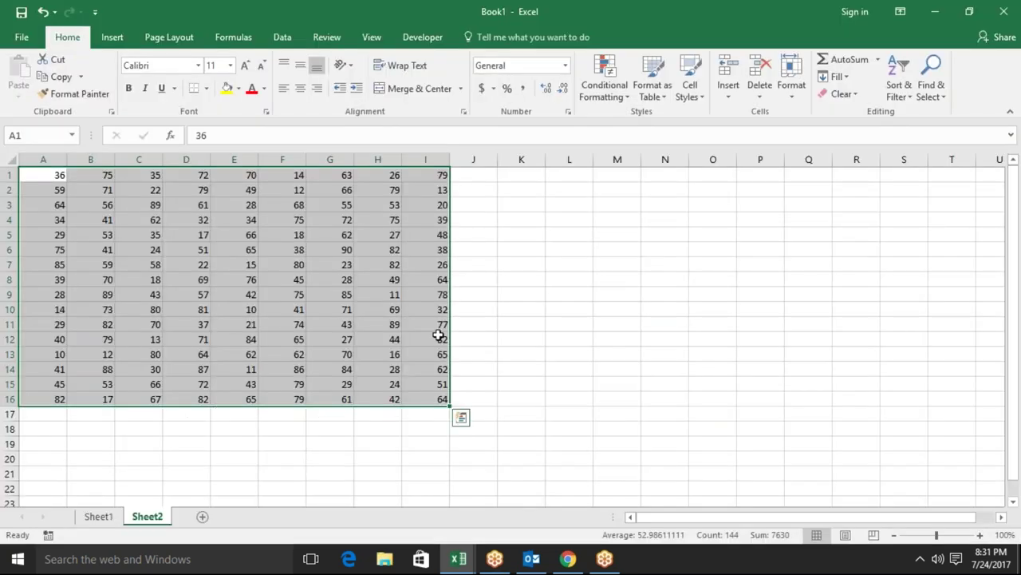
{"action": "left_click", "coordinate": [459, 351]}
{"action": "type", "text": "a"}
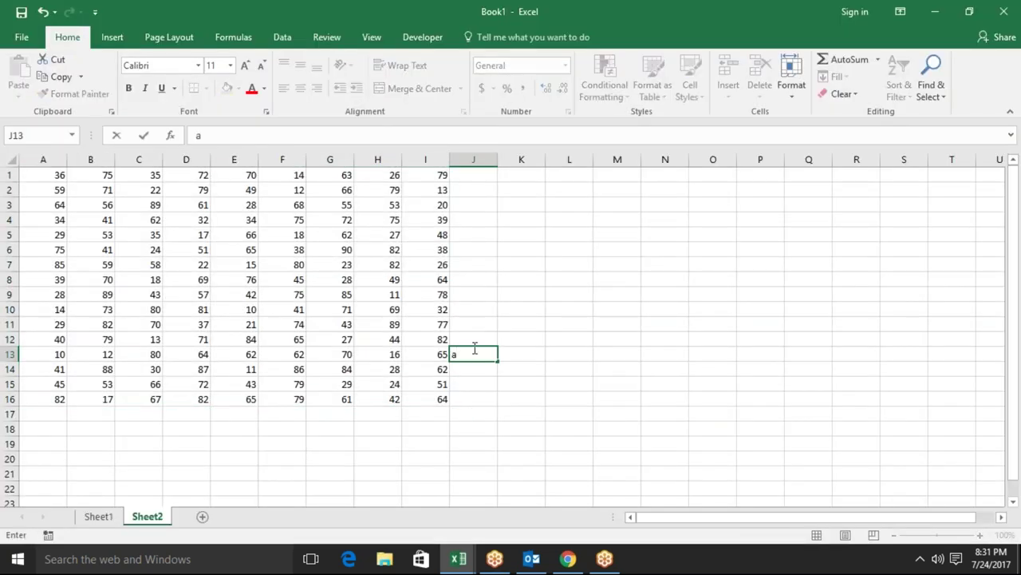
{"action": "left_click", "coordinate": [515, 313]}
{"action": "type", "text": "a"}
{"action": "left_click", "coordinate": [561, 339]}
{"action": "type", "text": "a"}
Check the enlarged current region with Ctrl+A from G7, then clear J8:L15
{"action": "left_click", "coordinate": [312, 266]}
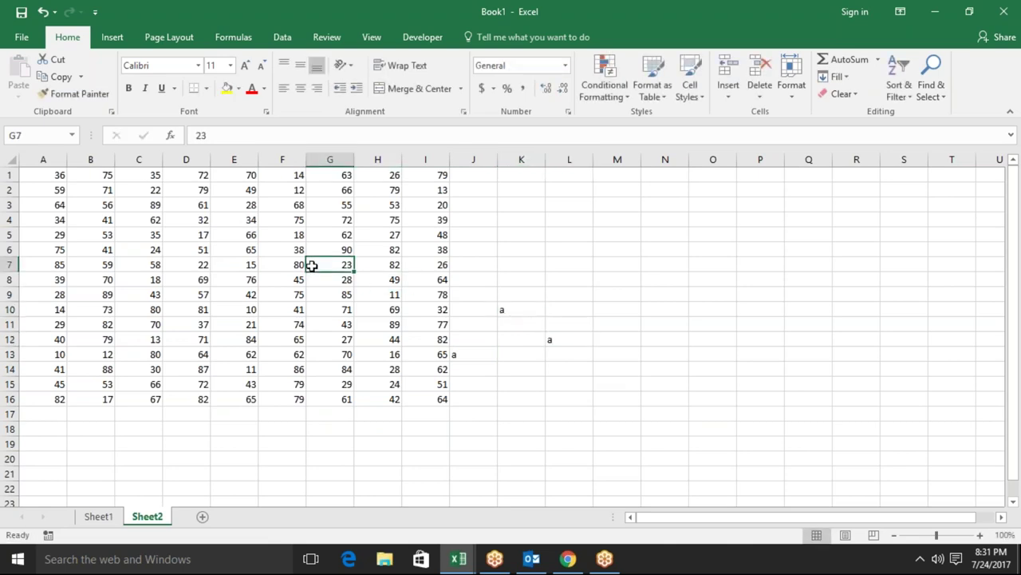
{"action": "key", "text": "ctrl+a"}
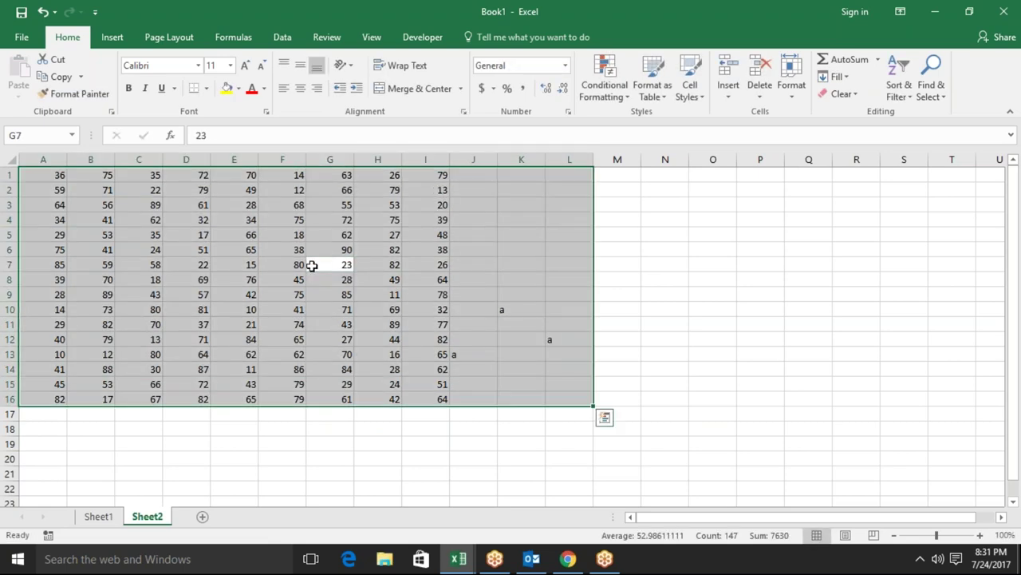
{"action": "left_click", "coordinate": [456, 221]}
{"action": "mouse_move", "coordinate": [452, 221]}
{"action": "left_mouse_down"}
{"action": "mouse_move", "coordinate": [519, 335]}
{"action": "mouse_move", "coordinate": [471, 275]}
{"action": "mouse_move", "coordinate": [561, 385]}
{"action": "left_mouse_up"}
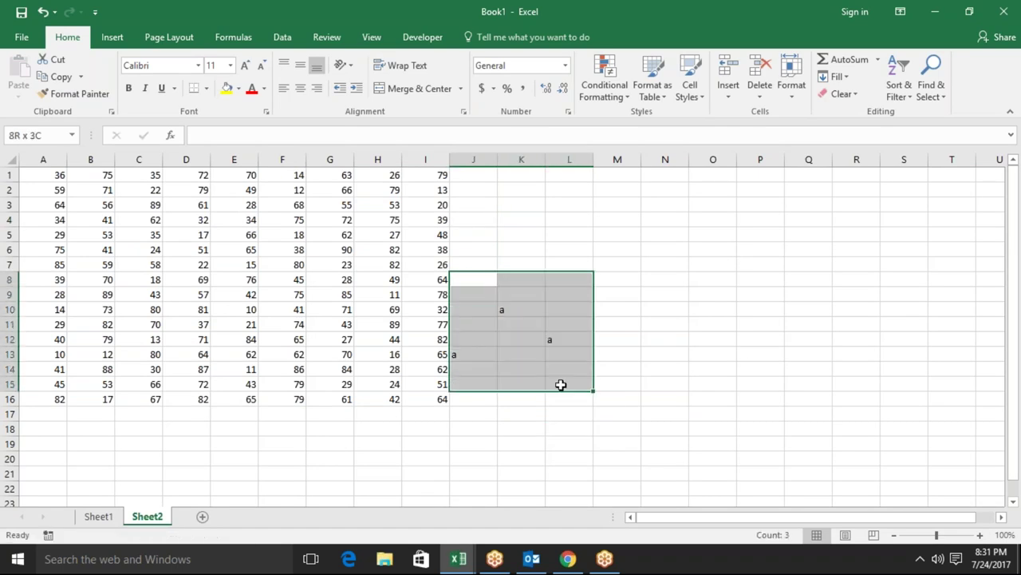
{"action": "key", "text": "Delete"}
Recheck the block's current region from G11, then enter "a" in J12
{"action": "left_click", "coordinate": [344, 325]}
{"action": "key", "text": "ctrl+a"}
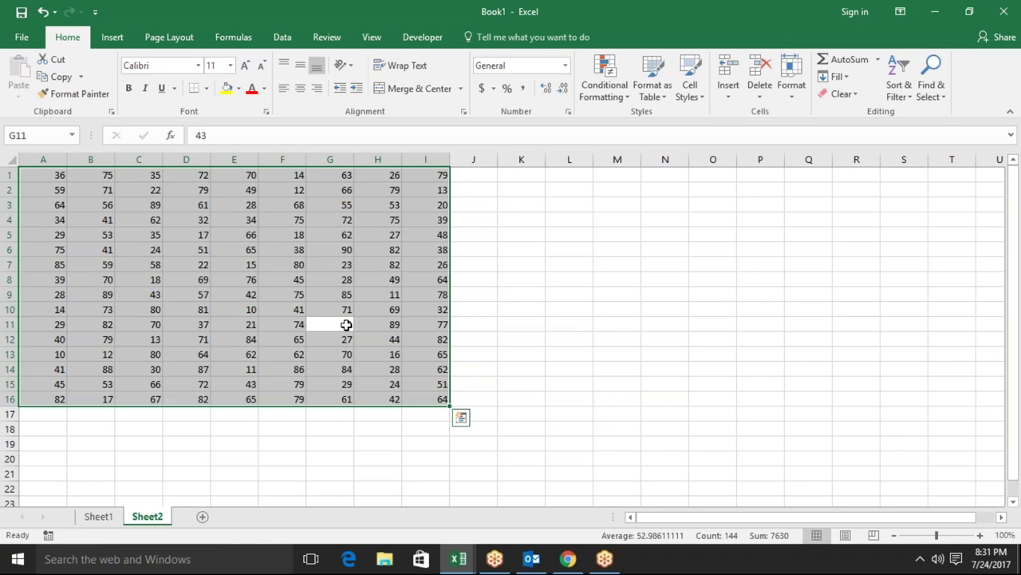
{"action": "left_click", "coordinate": [473, 339]}
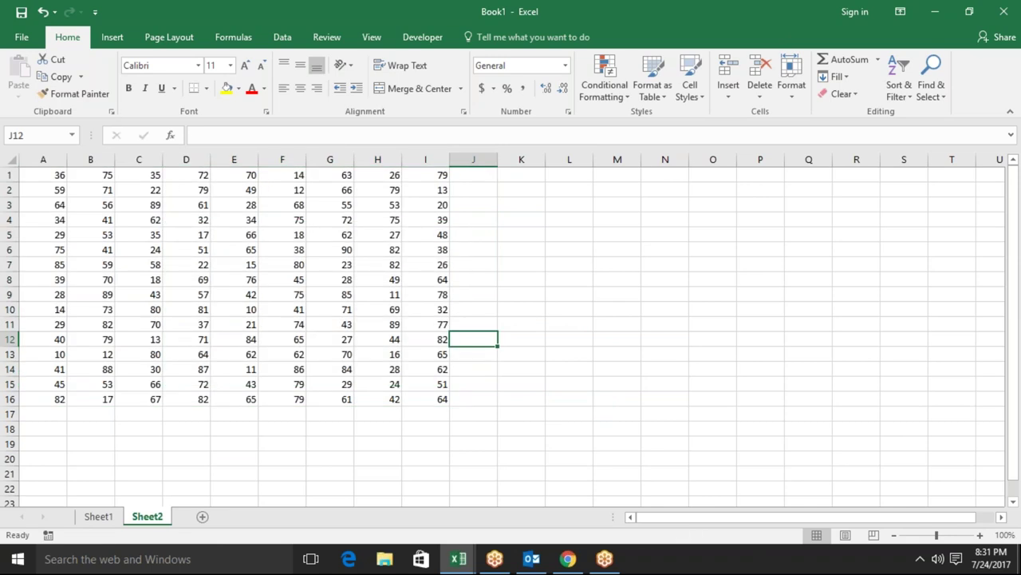
{"action": "type", "text": "a"}
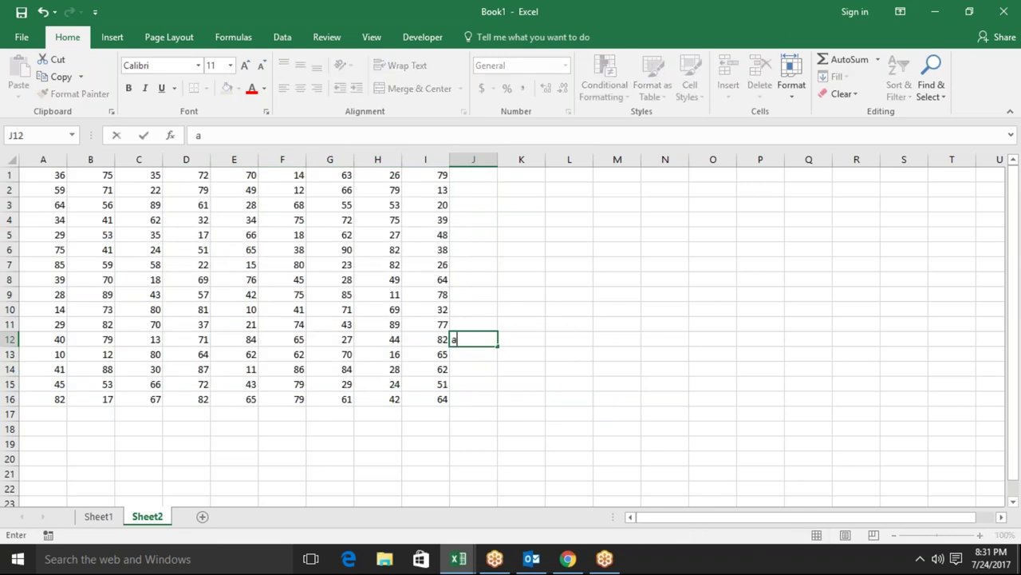
{"action": "left_click", "coordinate": [527, 277]}
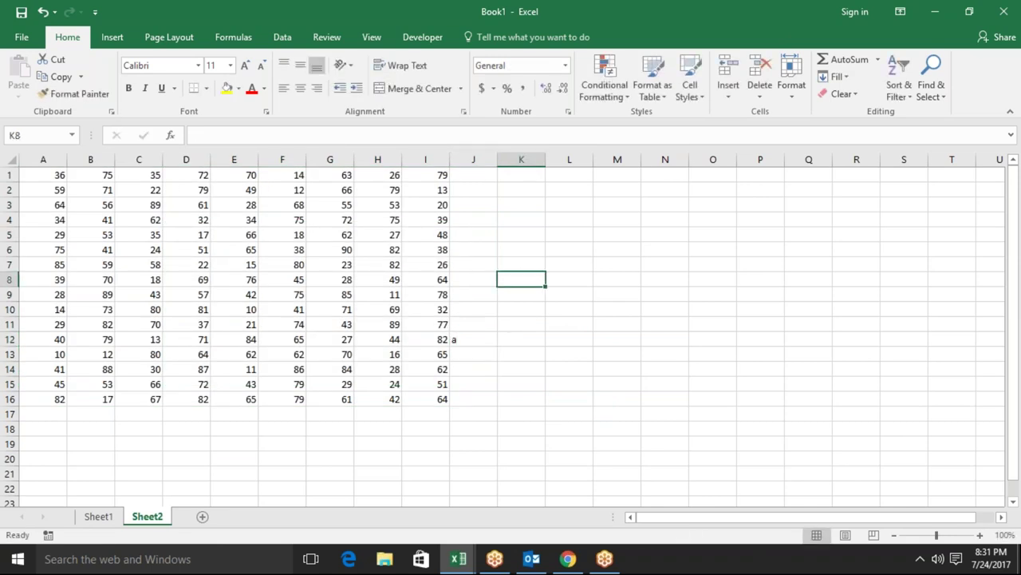
{"action": "key", "text": "alt+F11"}
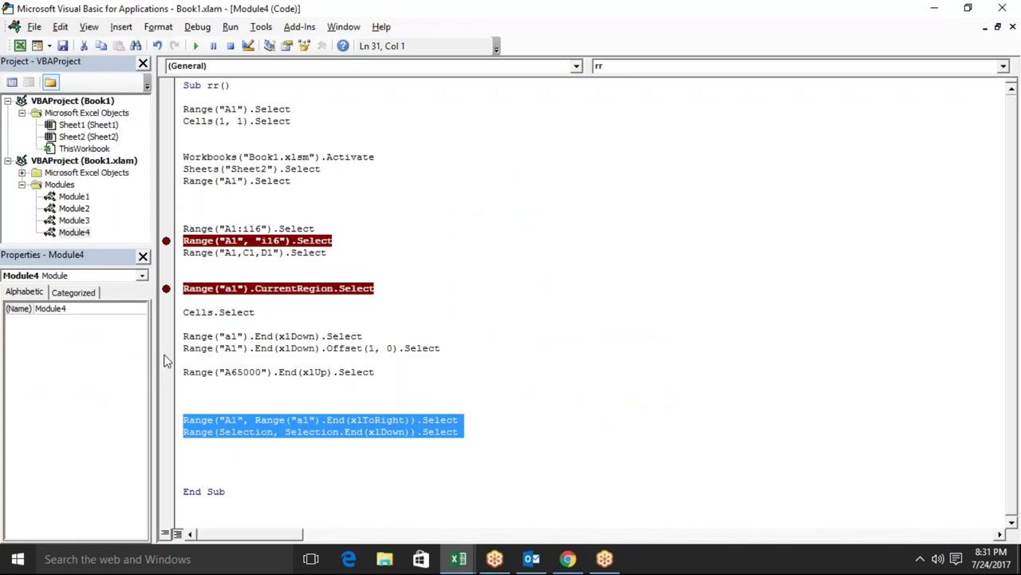
Add a breakpoint on the End(xlUp) line, then clear 70 from E1 and 28 from A9
{"action": "left_click", "coordinate": [174, 375]}
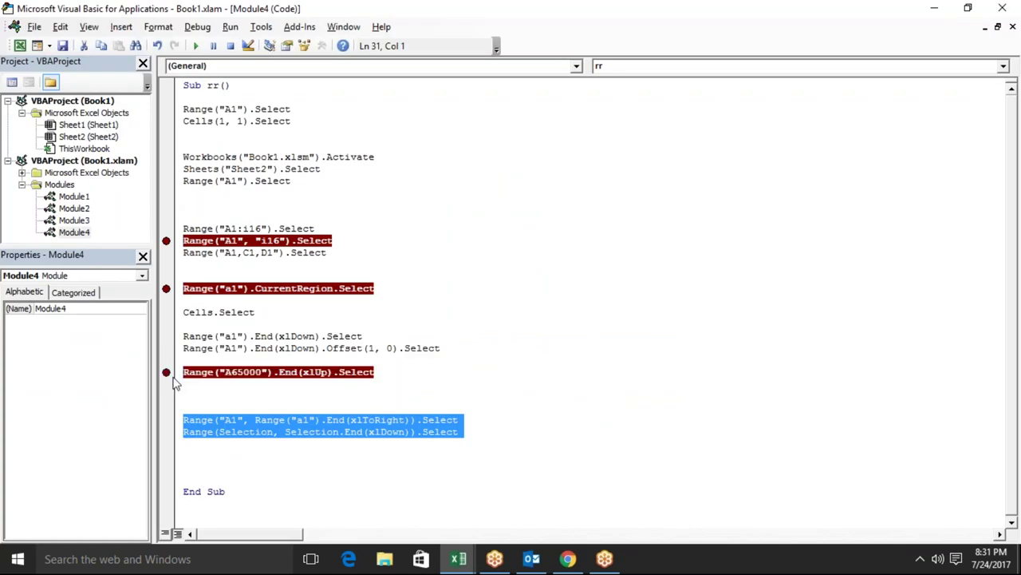
{"action": "key", "text": "alt+F11"}
{"action": "left_click", "coordinate": [239, 175]}
{"action": "key", "text": "Delete"}
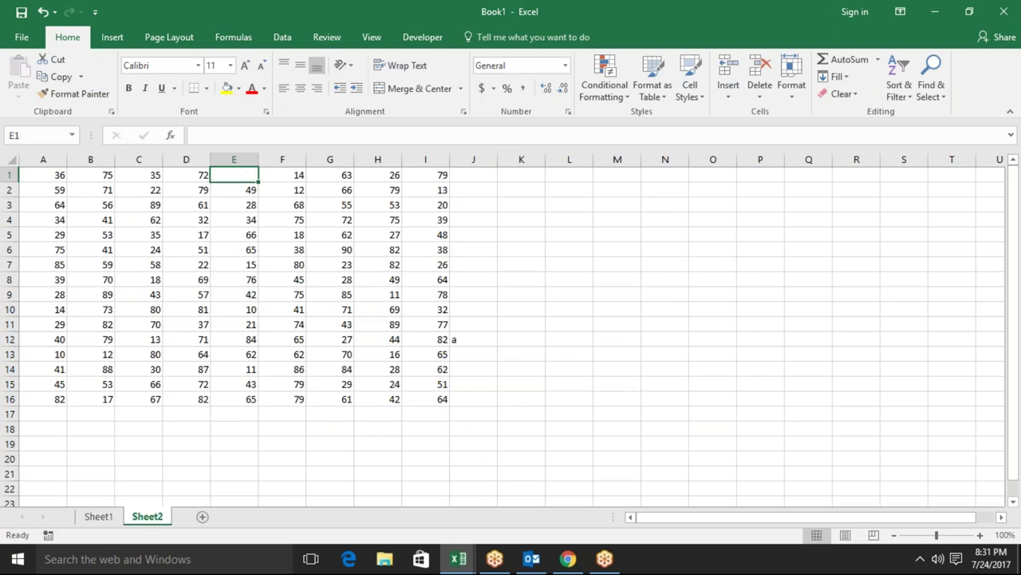
{"action": "left_click", "coordinate": [45, 292]}
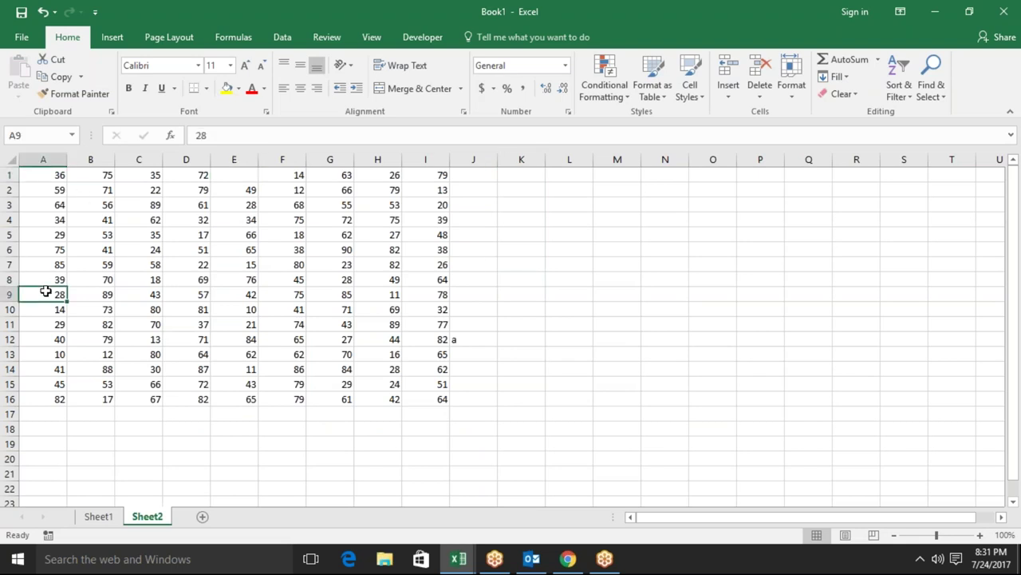
{"action": "key", "text": "Delete"}
Return to the code and open a new empty line before End Sub
{"action": "left_click", "coordinate": [77, 230]}
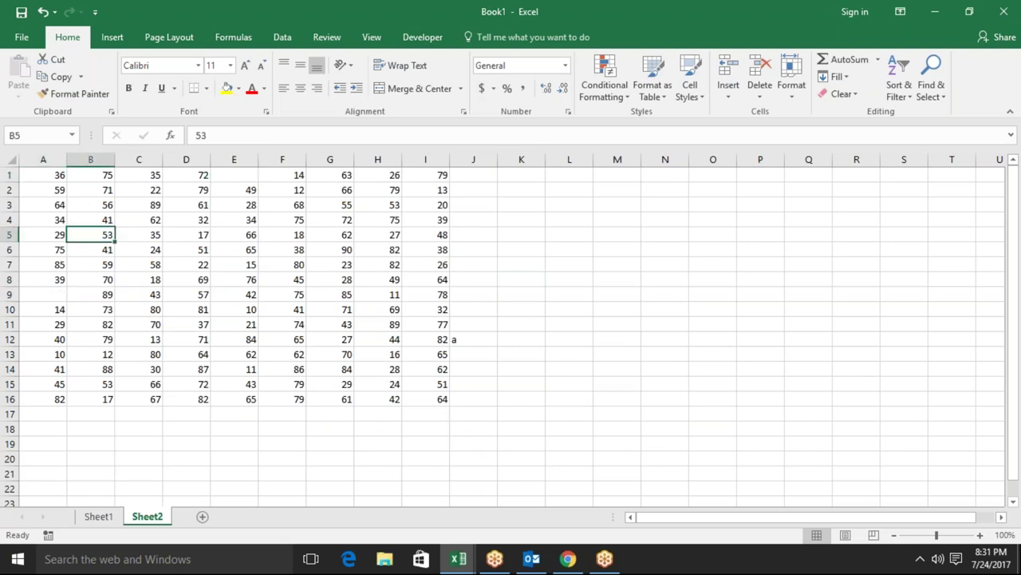
{"action": "key", "text": "alt+F11"}
{"action": "left_click", "coordinate": [200, 452]}
{"action": "key", "text": "Return"}
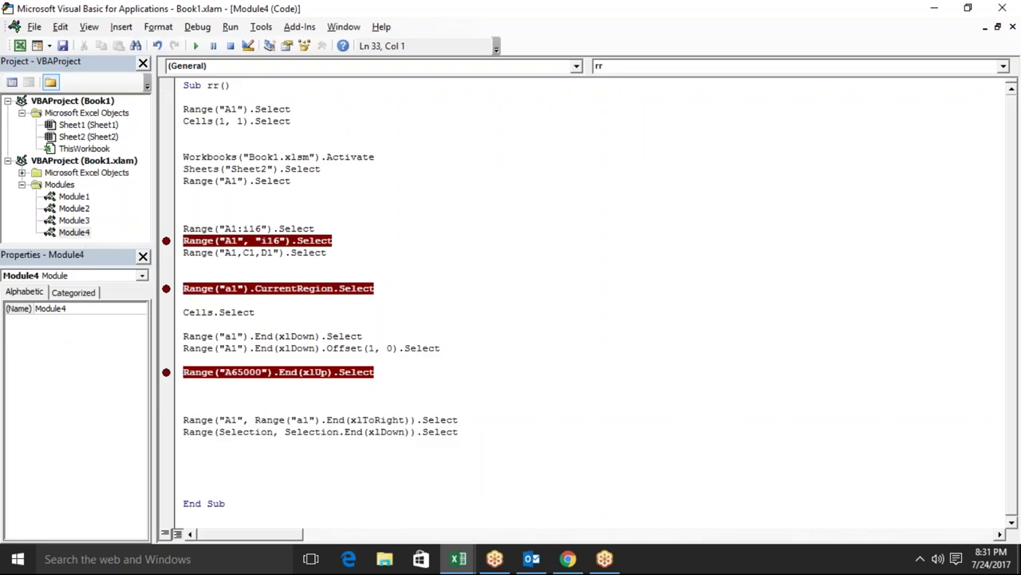
Write r = Range("a65000").End(xlUp).Row and verify the last row with Ctrl+Up on Sheet2
{"action": "type", "text": "r=range"}
{"action": "type", "text": "(A"}
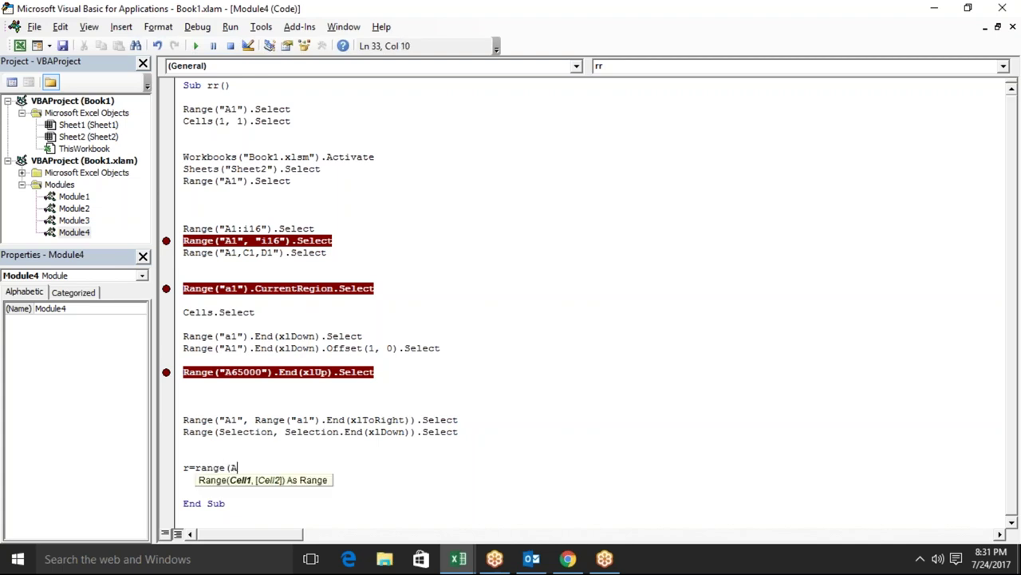
{"action": "key", "text": "BackSpace"}
{"action": "type", "text": "\"a"}
{"action": "type", "text": "65000"}
{"action": "type", "text": "\")."}
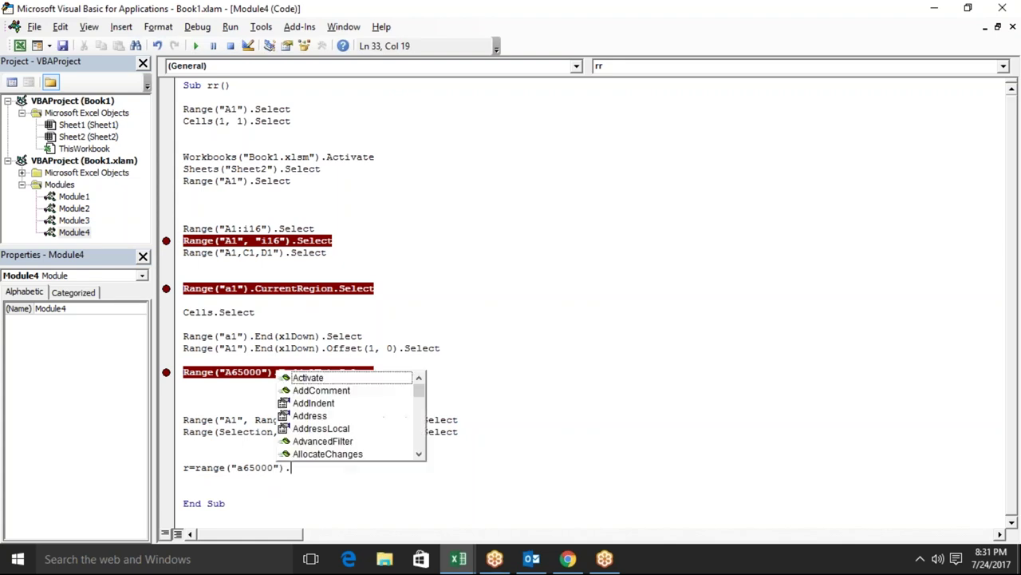
{"action": "type", "text": "End"}
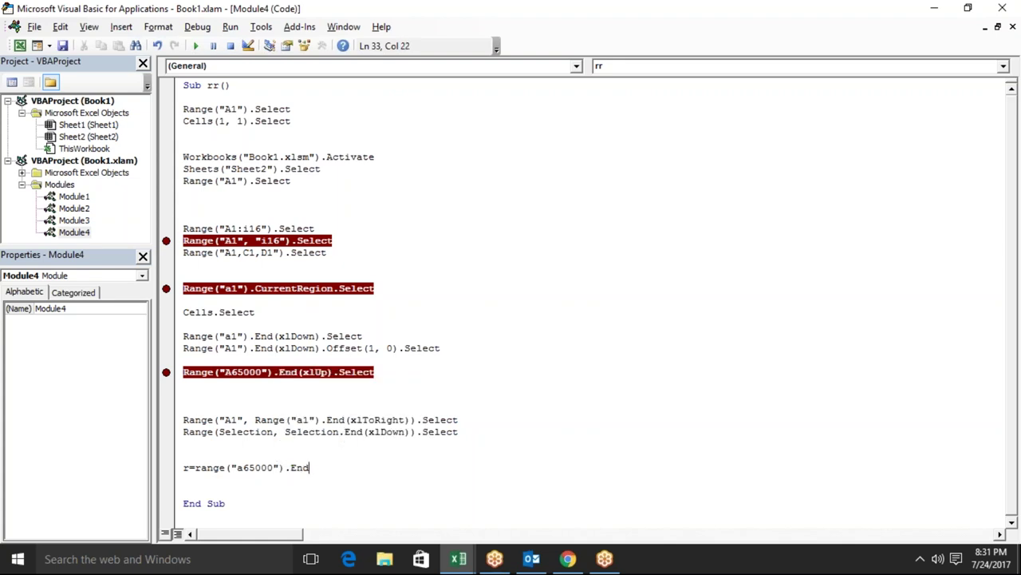
{"action": "type", "text": "("}
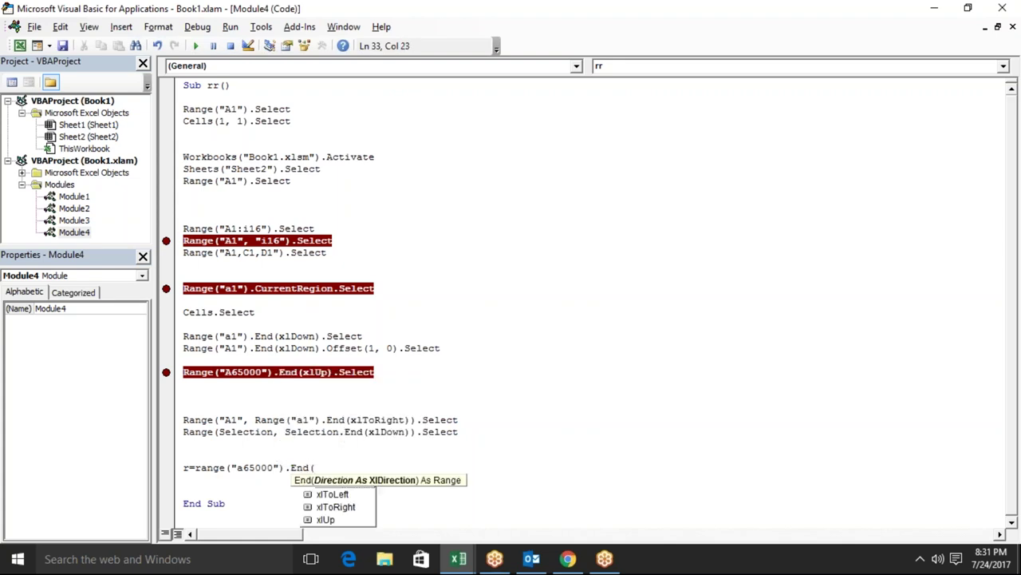
{"action": "type", "text": "xlUp"}
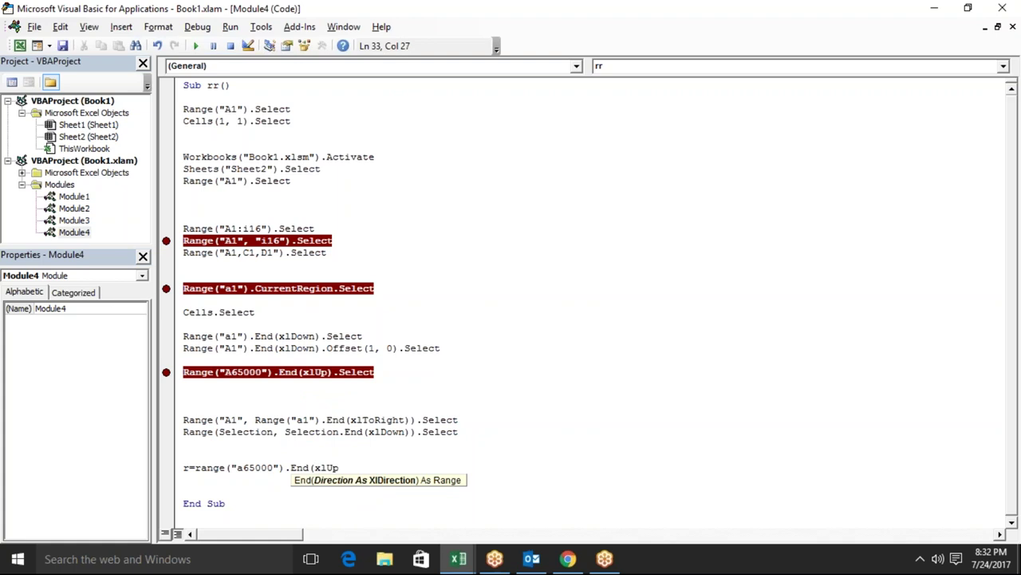
{"action": "type", "text": ").row"}
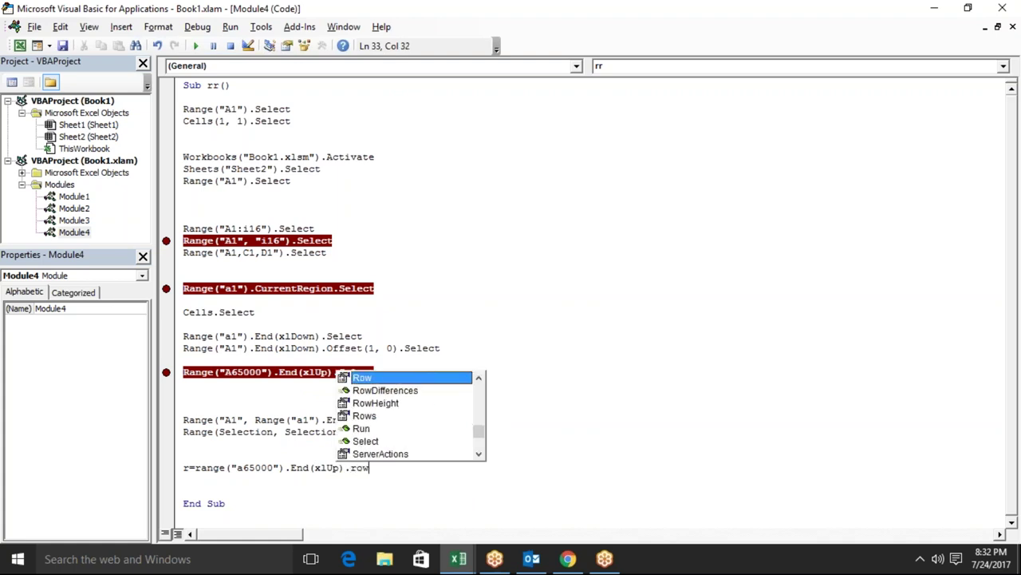
{"action": "key", "text": "Tab"}
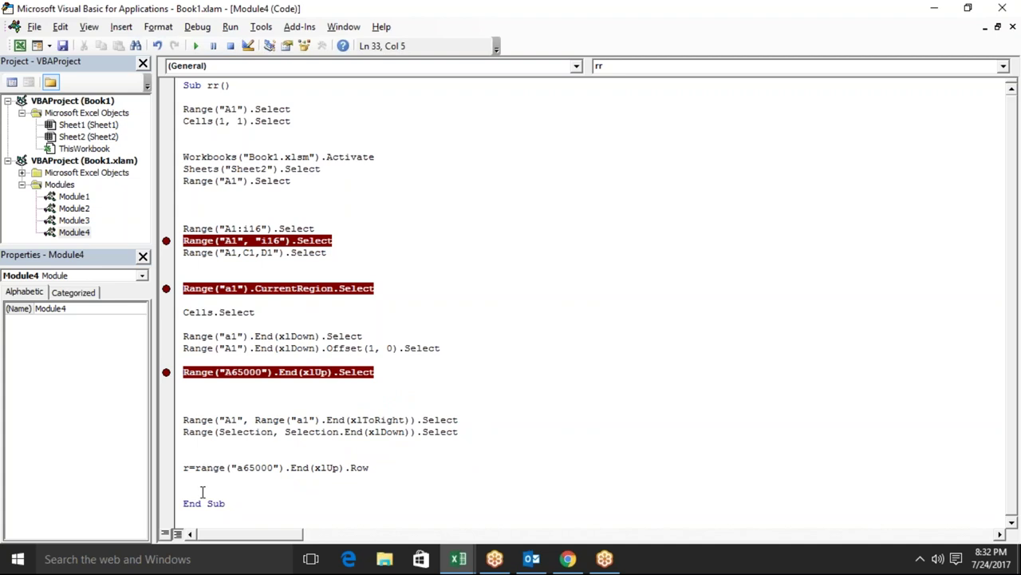
{"action": "left_click", "coordinate": [202, 491]}
{"action": "key", "text": "alt+F11"}
{"action": "left_click", "coordinate": [42, 489]}
{"action": "key", "text": "ctrl+Up"}
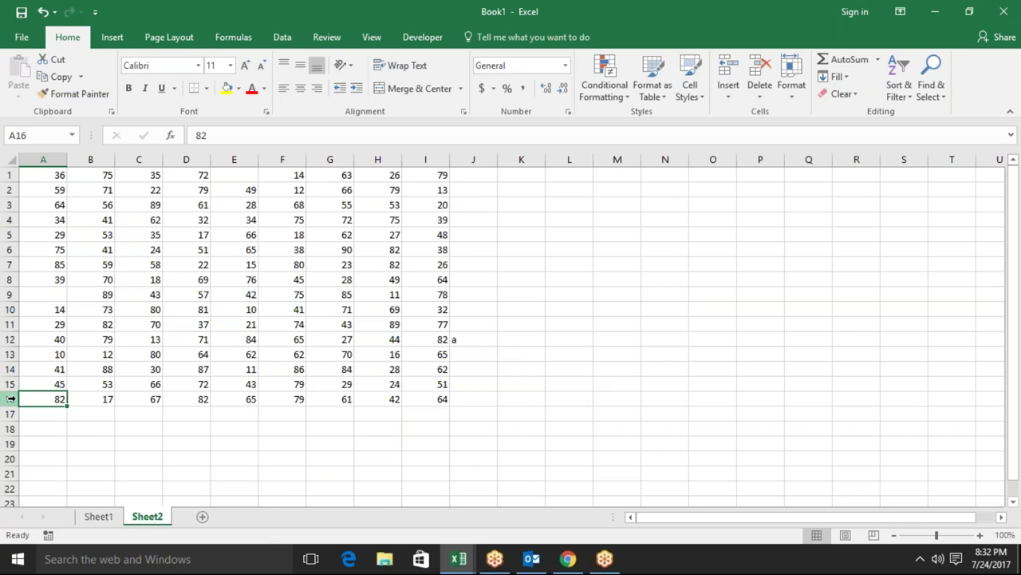
{"action": "key", "text": "alt+F11"}
Add c = Range("XFD1").End(xlToLeft).Column to store the last used column
{"action": "double_click", "coordinate": [188, 469]}
{"action": "left_click", "coordinate": [186, 478]}
{"action": "type", "text": "c=range("}
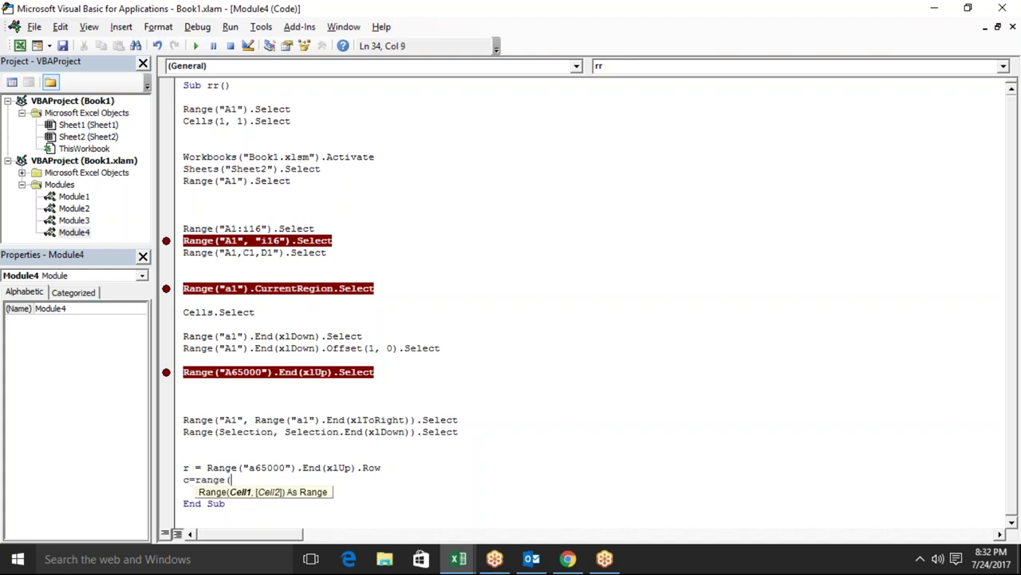
{"action": "type", "text": "\"XFD1\")"}
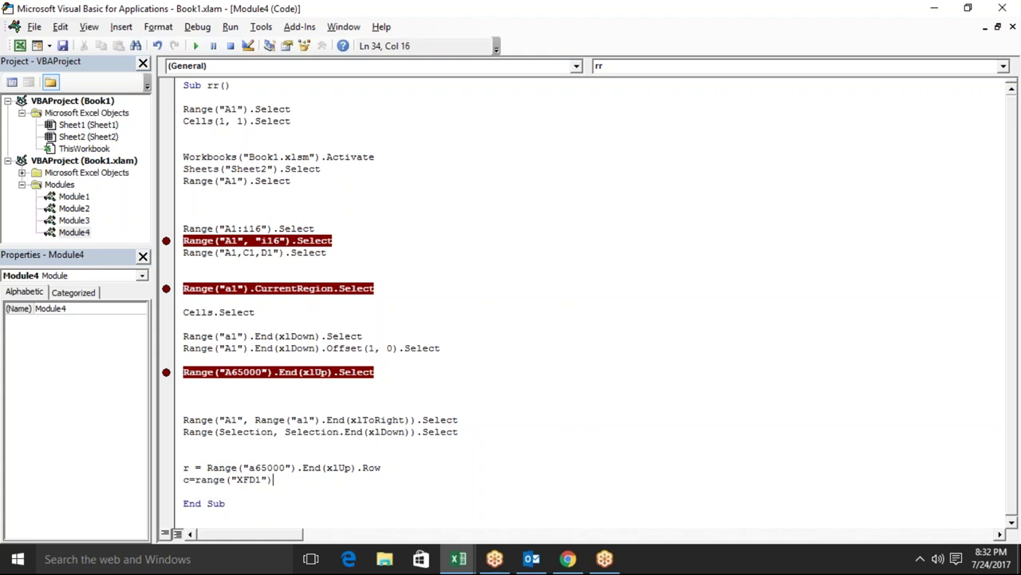
{"action": "type", "text": ".end"}
{"action": "key", "text": "Tab"}
{"action": "type", "text": "("}
{"action": "type", "text": "xlT"}
{"action": "key", "text": "Tab"}
{"action": "type", "text": ").col"}
{"action": "key", "text": "Tab"}
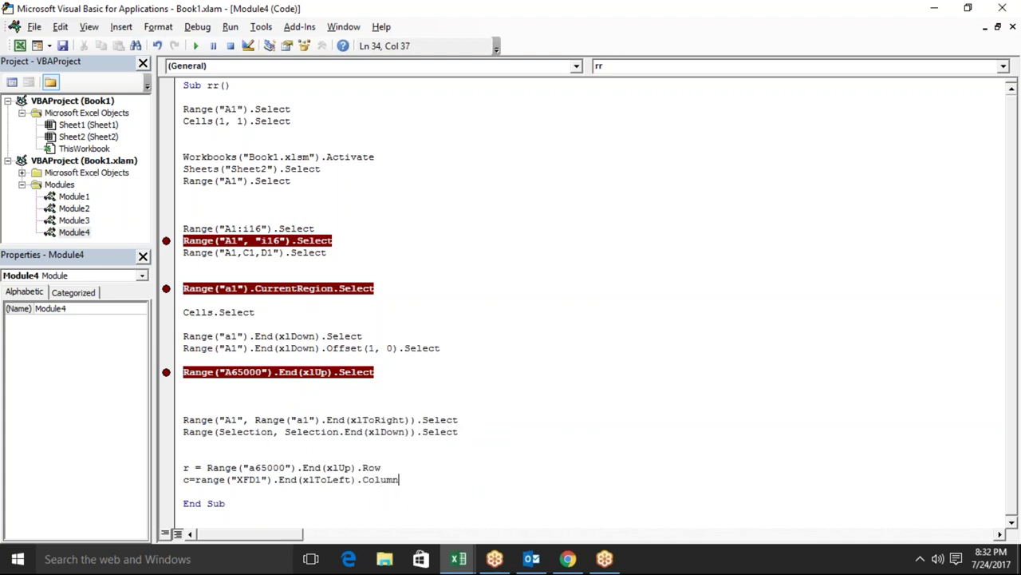
{"action": "key", "text": "Return"}
{"action": "key", "text": "Return"}
{"action": "key", "text": "alt+F11"}
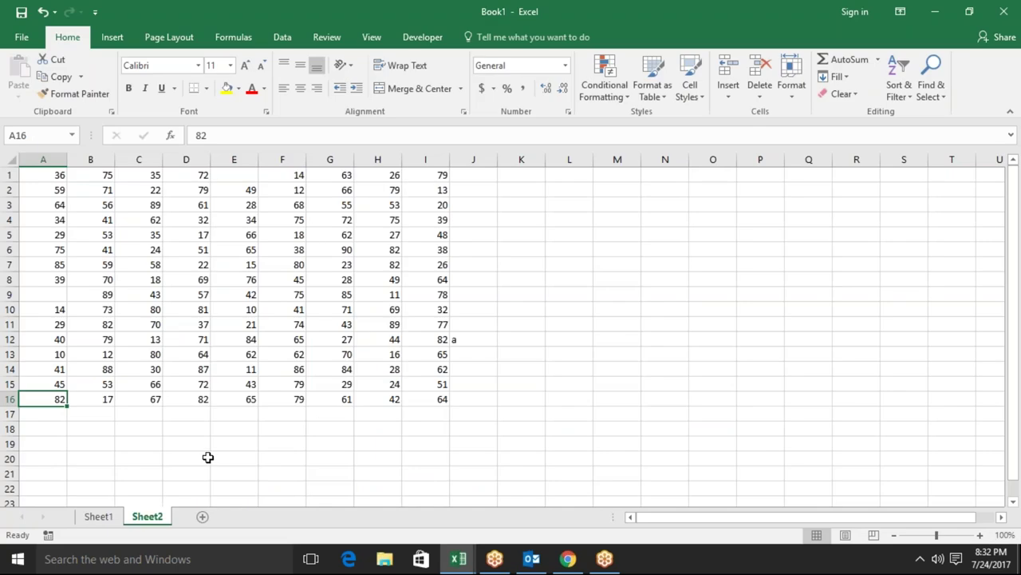
On Sheet2, jump from row 1 to XFD1, then left to I1, the last filled column
{"action": "left_click", "coordinate": [569, 175]}
{"action": "key", "text": "ctrl+Right"}
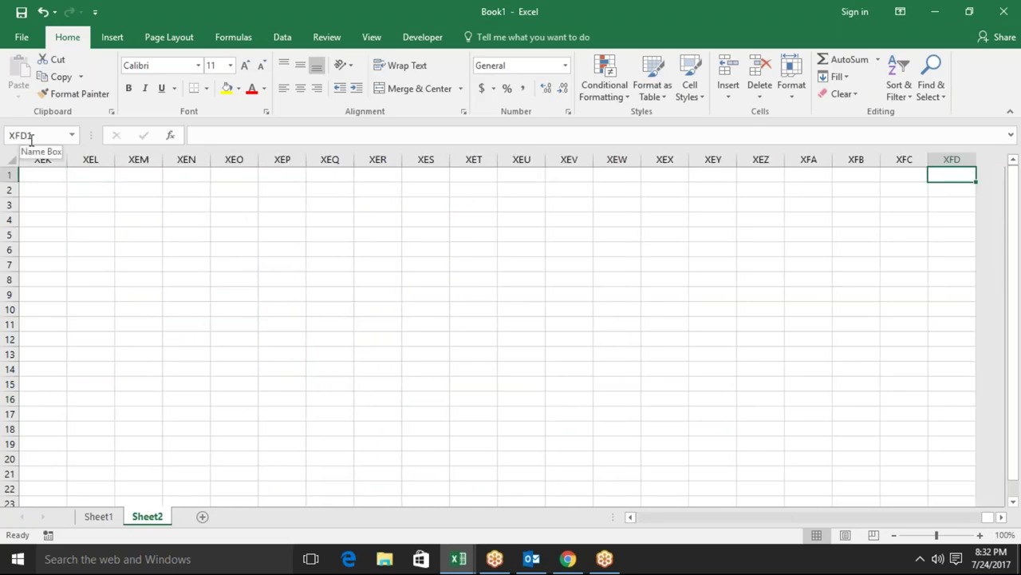
{"action": "key", "text": "ctrl+Left"}
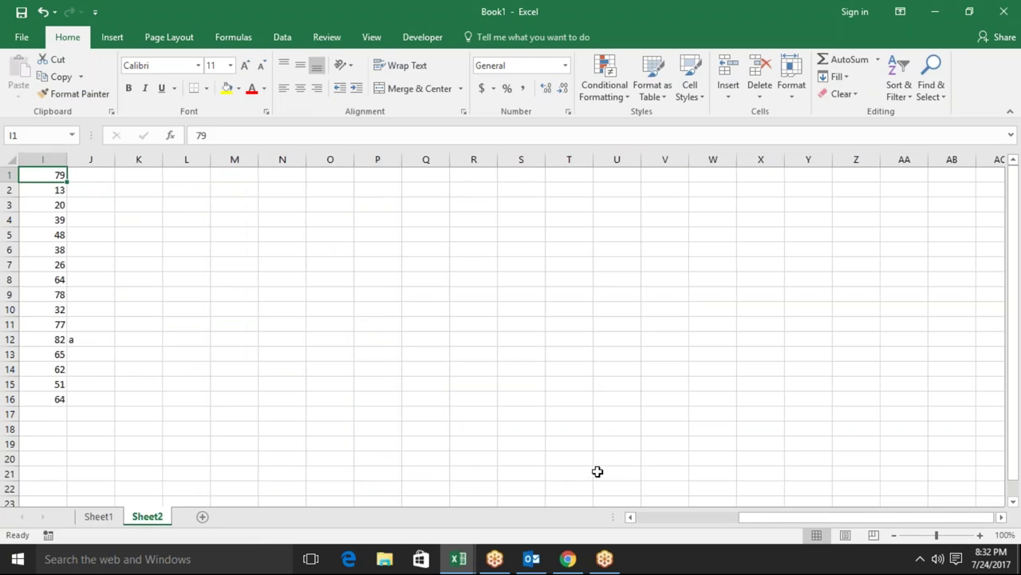
{"action": "left_click_drag", "start_coordinate": [743, 517], "coordinate": [595, 533]}
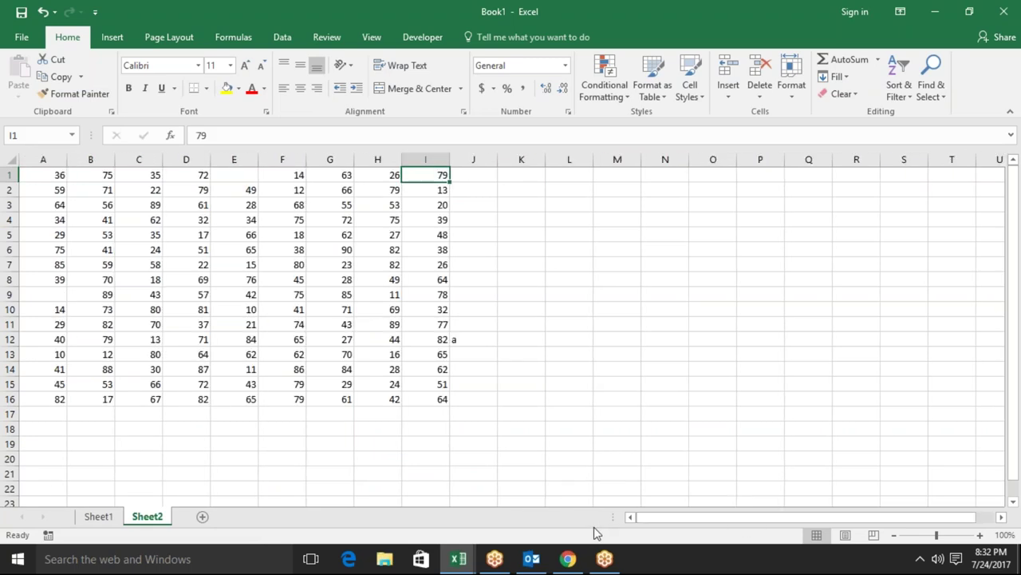
{"action": "key", "text": "alt+F11"}
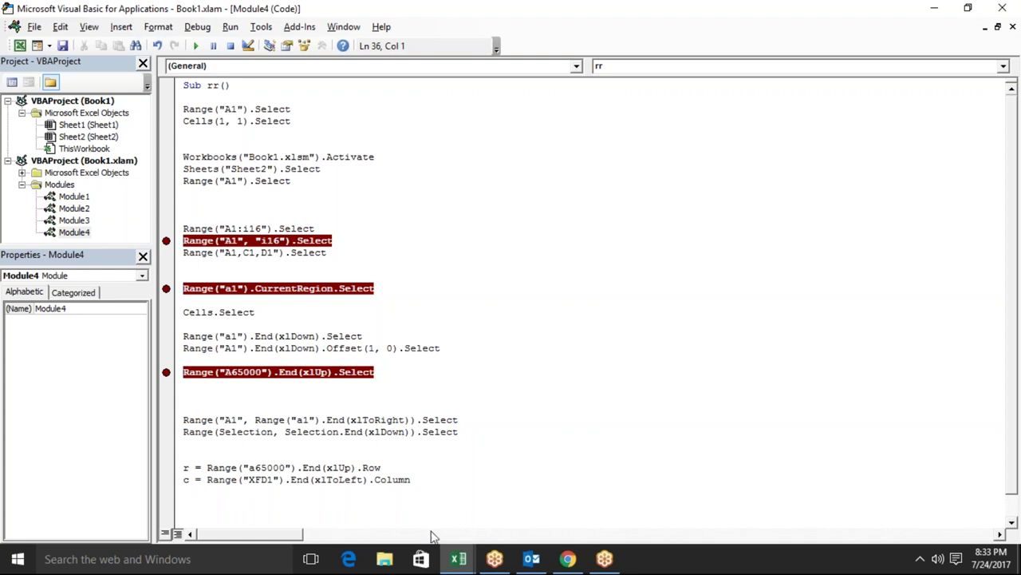
Check in the workbook that the data block's bottom-right corner is cell I16
{"action": "left_click", "coordinate": [188, 492]}
{"action": "key", "text": "alt+F11"}
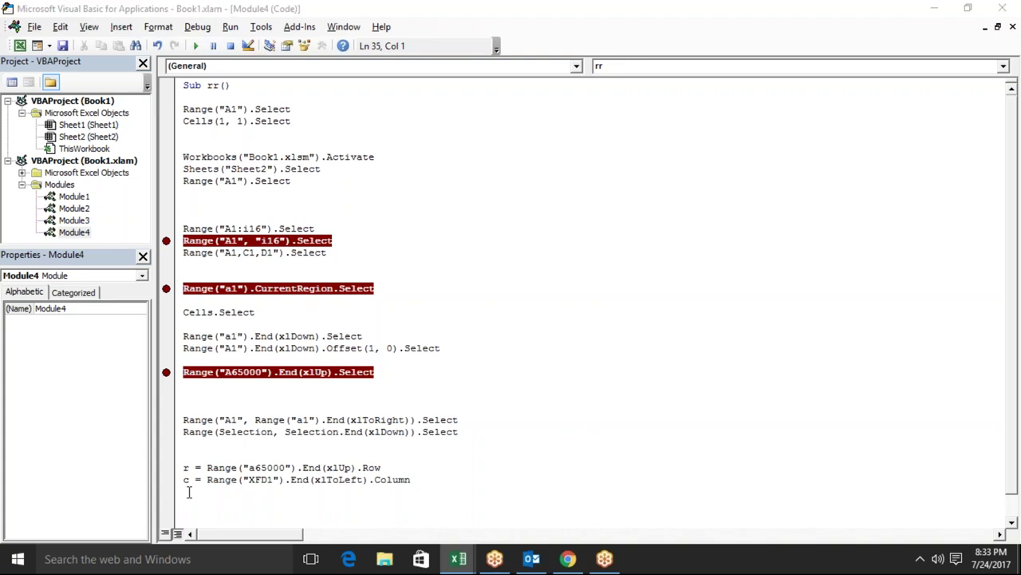
{"action": "left_click_drag", "start_coordinate": [51, 402], "coordinate": [436, 398]}
{"action": "left_click", "coordinate": [435, 397]}
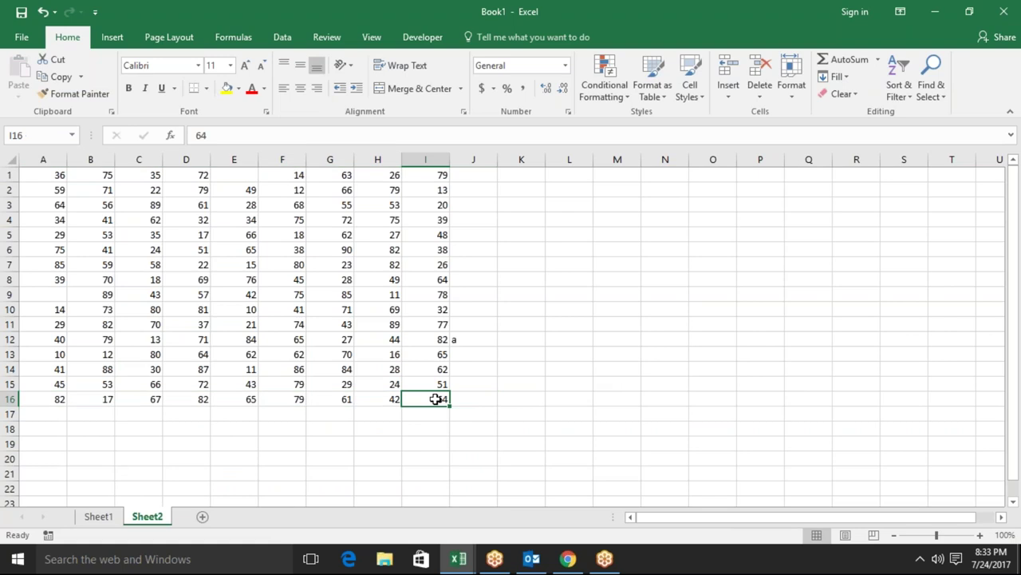
{"action": "key", "text": "alt+F11"}
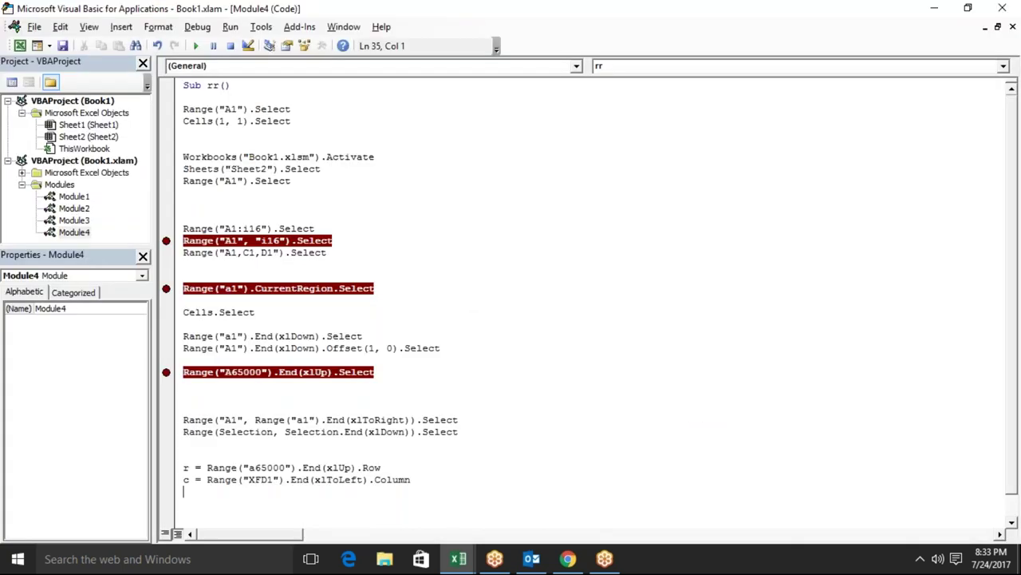
Add the line Range("A1", Cells(r, c)).Select below the r and c assignments
{"action": "left_click", "coordinate": [183, 503]}
{"action": "type", "text": "range"}
{"action": "type", "text": "(\"A1\","}
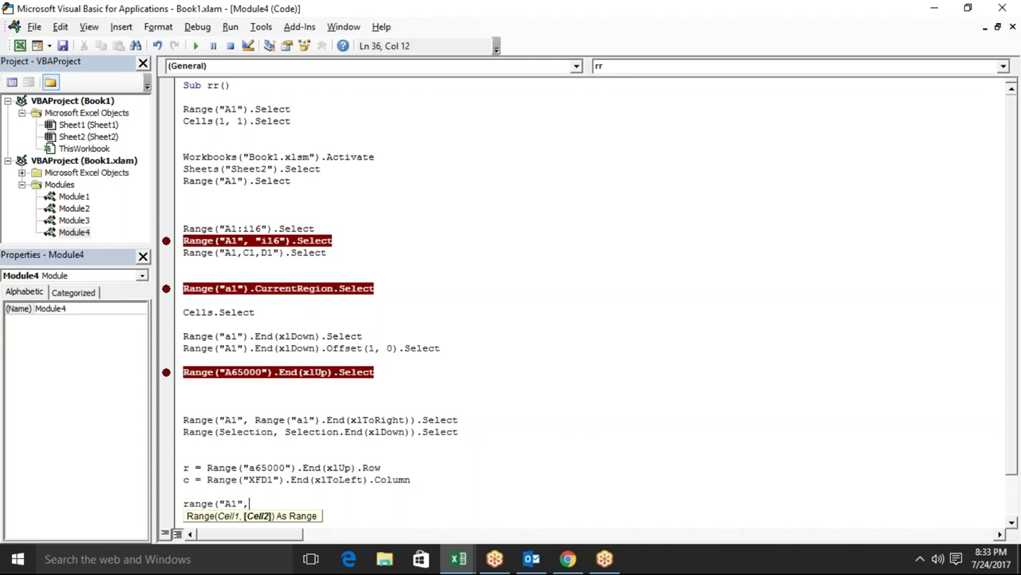
{"action": "type", "text": "ce"}
{"action": "type", "text": "lls("}
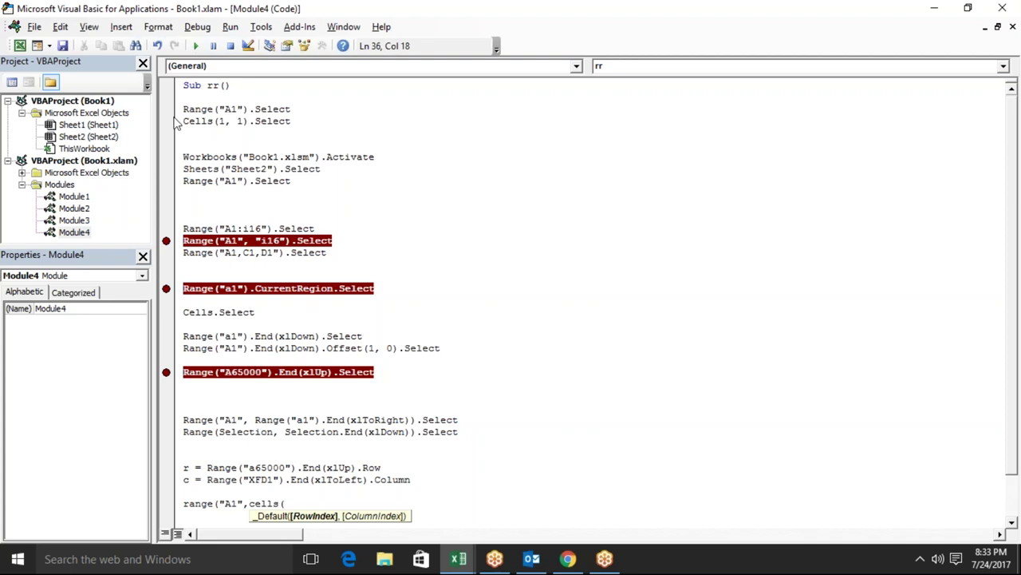
{"action": "type", "text": "1,1"}
{"action": "key", "text": "BackSpace"}
{"action": "key", "text": "BackSpace"}
{"action": "key", "text": "BackSpace"}
{"action": "type", "text": "r,c)).Select"}
{"action": "key", "text": "Escape"}
{"action": "key", "text": "Return"}
{"action": "key", "text": "Return"}
{"action": "key", "text": "Return"}
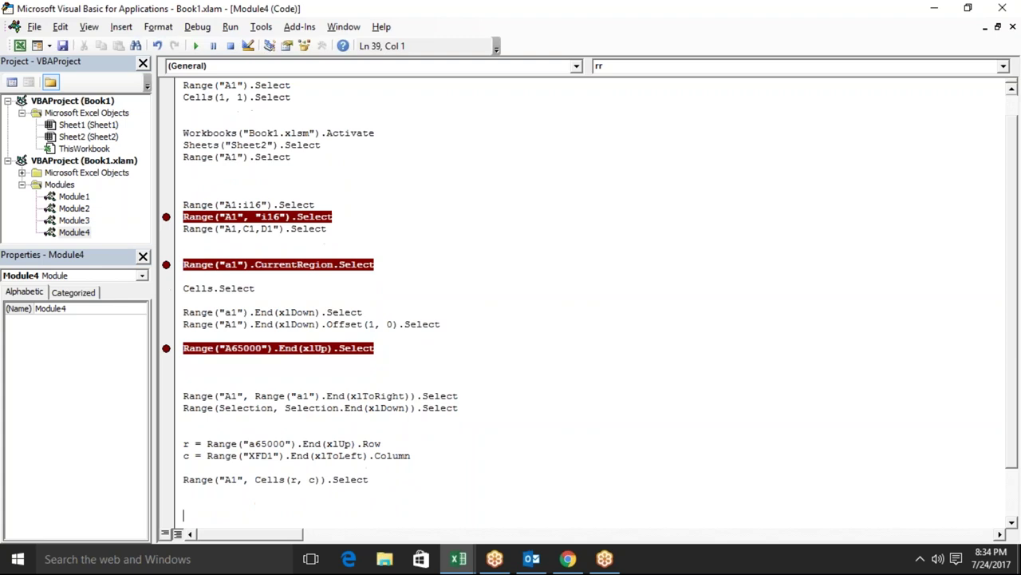
{"action": "key", "text": "Return"}
{"action": "key", "text": "Return"}
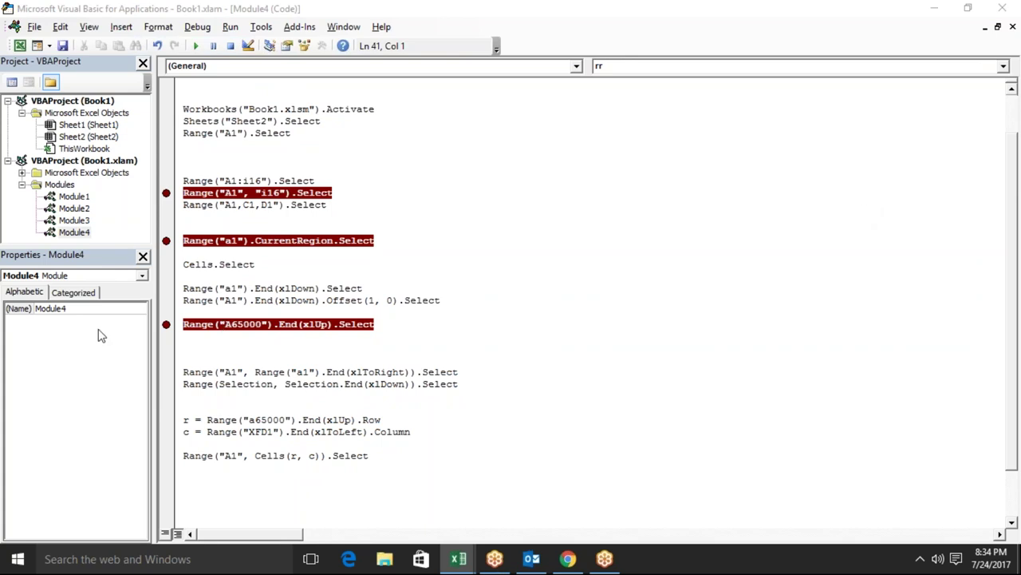
Remove the breakpoints on the A65000, CurrentRegion and A1-to-i16 lines
{"action": "left_click", "coordinate": [166, 325]}
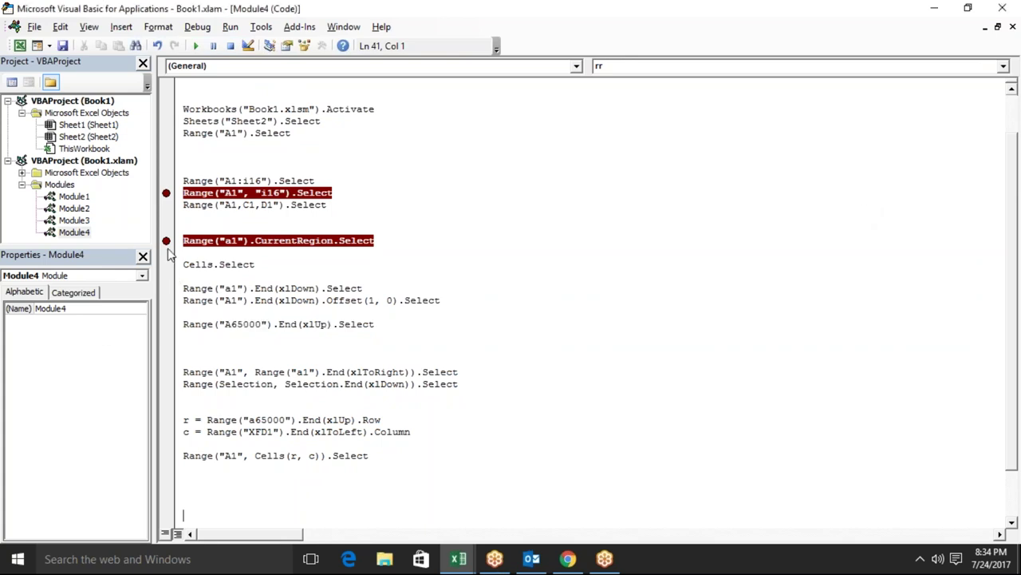
{"action": "left_click", "coordinate": [166, 241]}
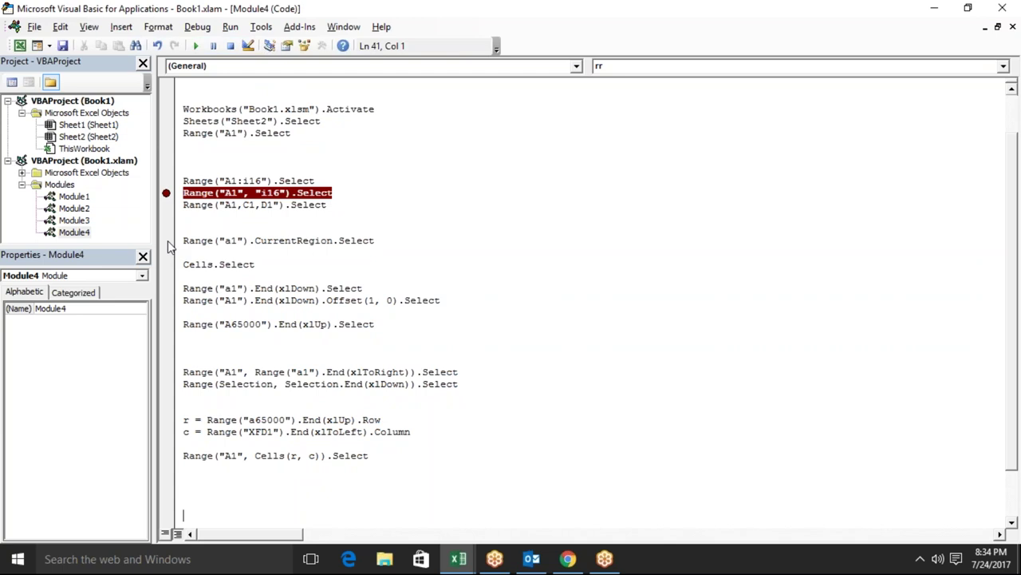
{"action": "left_click", "coordinate": [166, 194]}
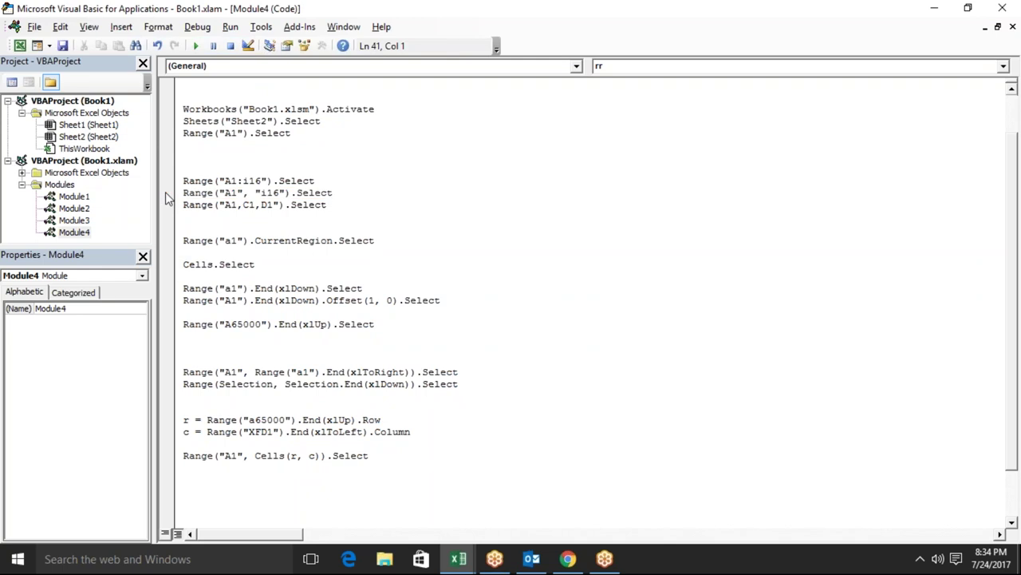
{"action": "double_click", "coordinate": [191, 381]}
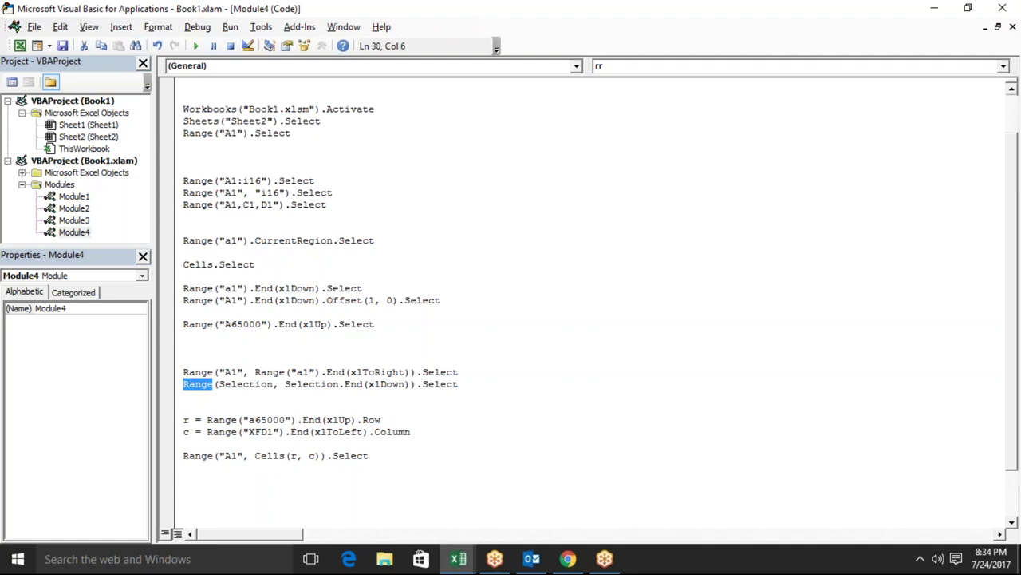
Set a breakpoint on the Range("a1").CurrentRegion.Select line after viewing Sheet2's numbers
{"action": "key", "text": "alt+F11"}
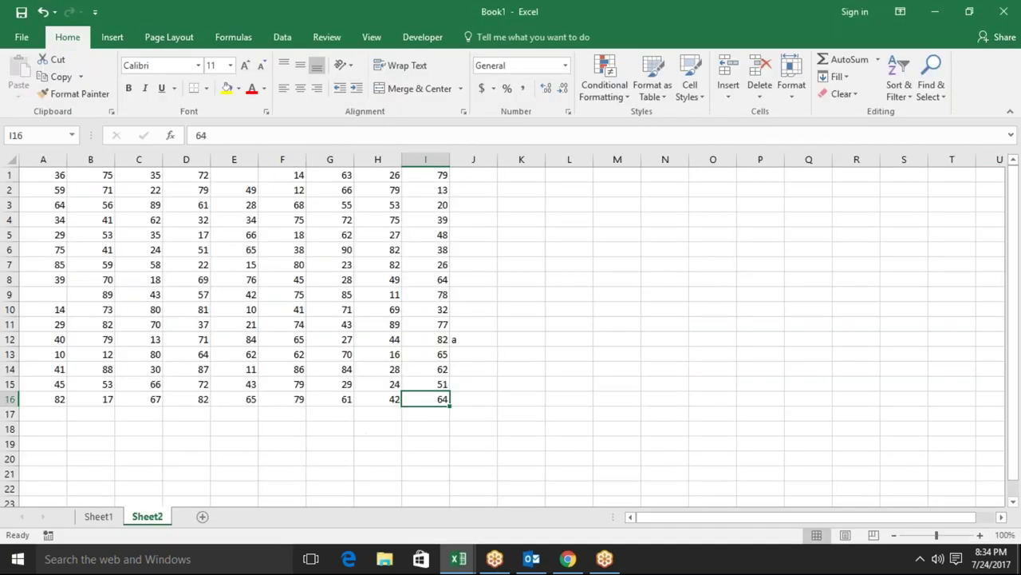
{"action": "key", "text": "alt+F11"}
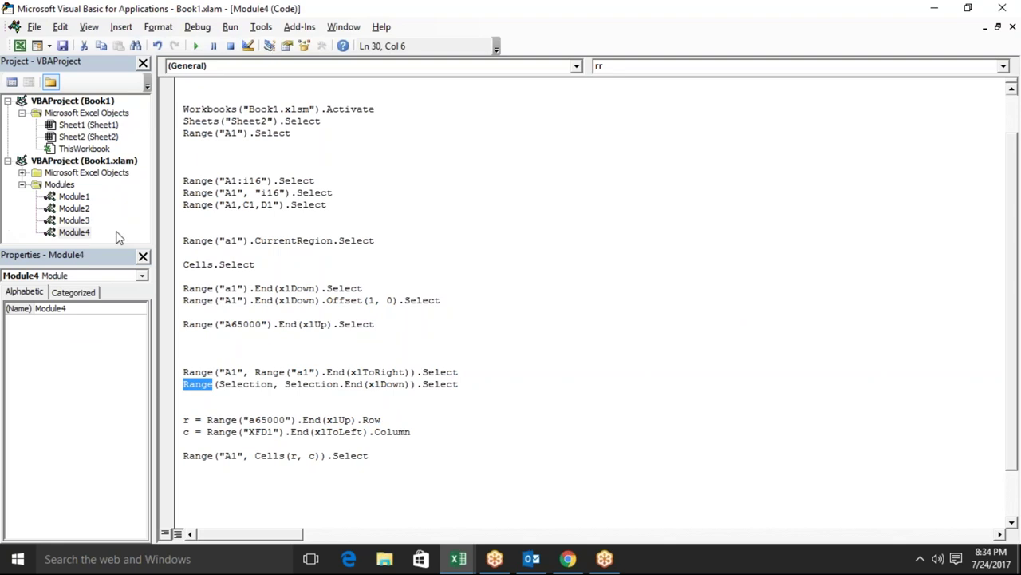
{"action": "left_click", "coordinate": [167, 241]}
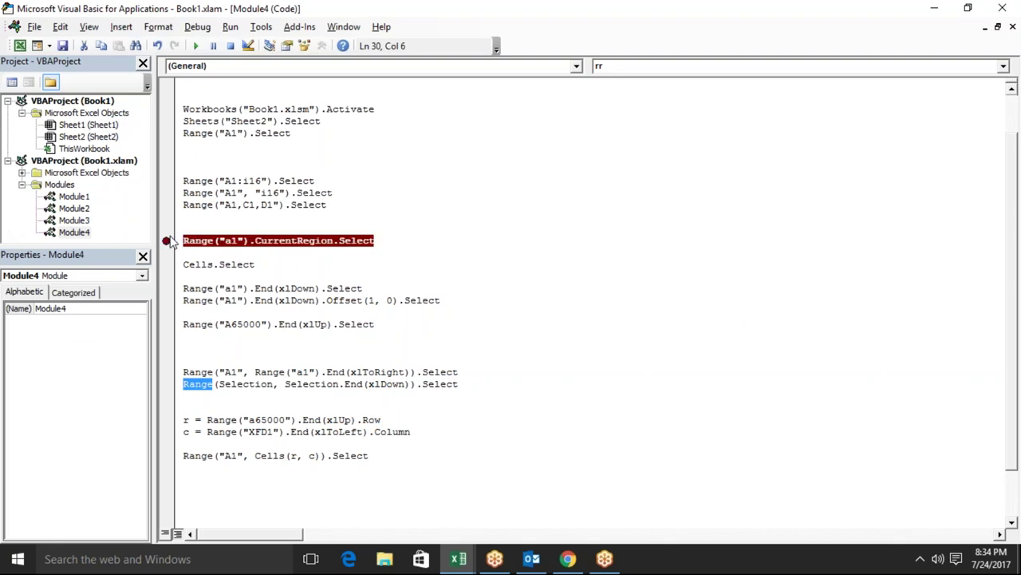
Highlight the End-based lines, then the last four lines, then the whole macro code
{"action": "mouse_move", "coordinate": [183, 372]}
{"action": "left_mouse_down"}
{"action": "mouse_move", "coordinate": [461, 372]}
{"action": "mouse_move", "coordinate": [470, 384]}
{"action": "left_mouse_up"}
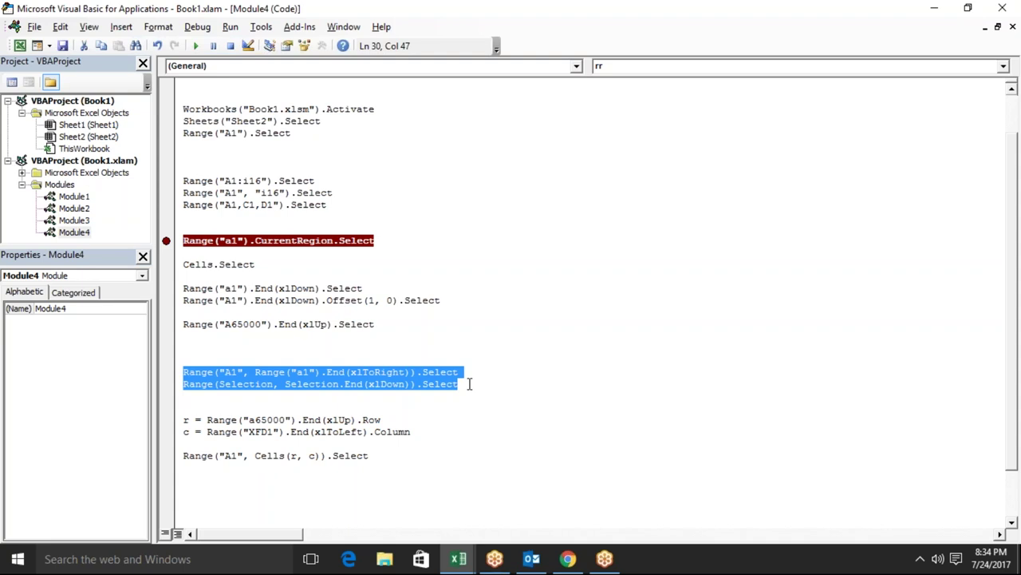
{"action": "left_click", "coordinate": [401, 458]}
{"action": "left_click_drag", "start_coordinate": [401, 459], "coordinate": [168, 421]}
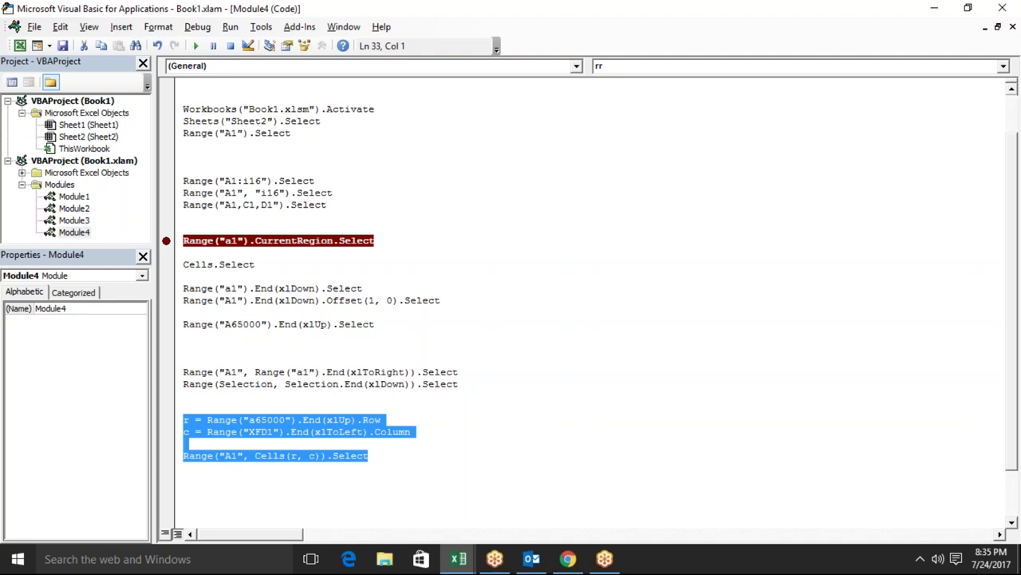
{"action": "left_click", "coordinate": [207, 395]}
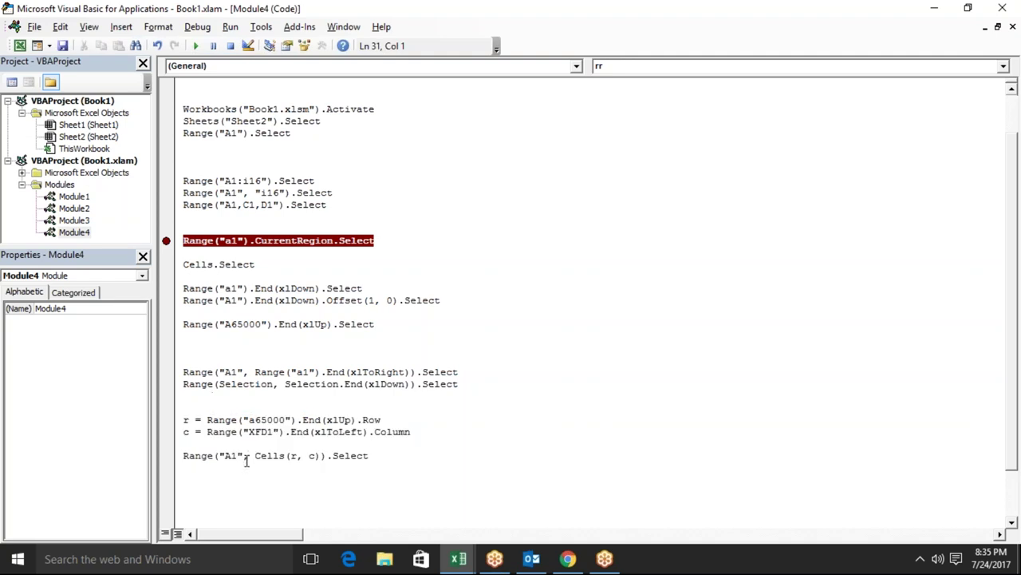
{"action": "mouse_move", "coordinate": [251, 486]}
{"action": "left_mouse_down"}
{"action": "mouse_move", "coordinate": [169, 300]}
{"action": "mouse_move", "coordinate": [151, 94]}
{"action": "left_mouse_up"}
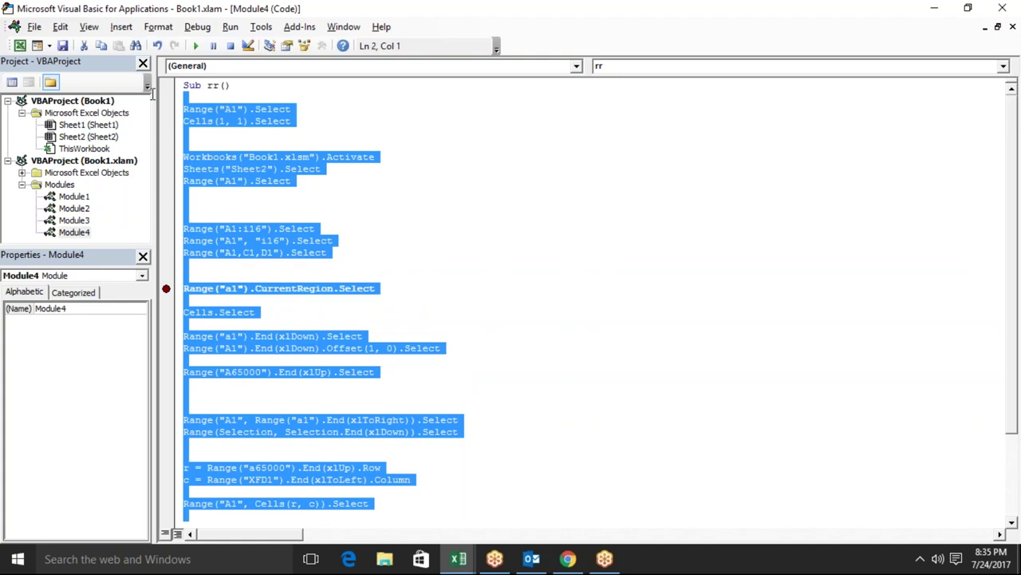
Select the entire rr macro code for copying and bring the Excel workbook forward
{"action": "left_click", "coordinate": [1015, 478]}
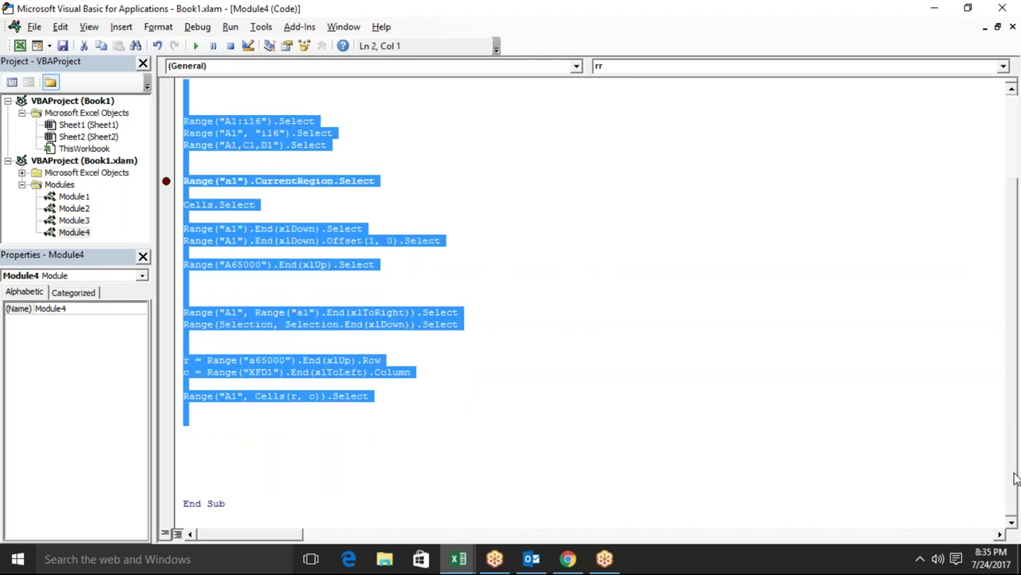
{"action": "mouse_move", "coordinate": [288, 507]}
{"action": "left_mouse_down"}
{"action": "mouse_move", "coordinate": [96, 336]}
{"action": "mouse_move", "coordinate": [33, 5]}
{"action": "left_mouse_up"}
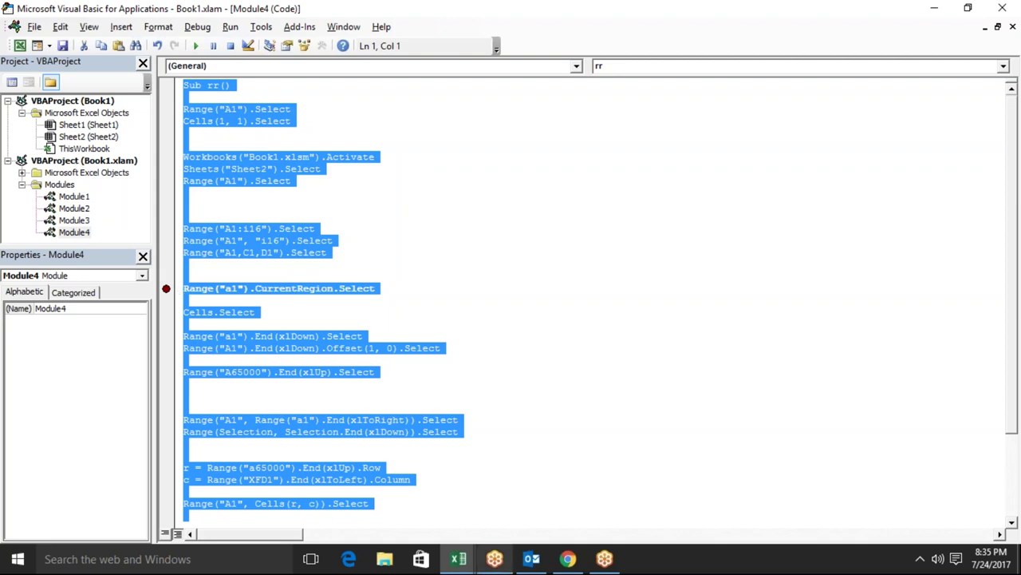
{"action": "left_click", "coordinate": [458, 559]}
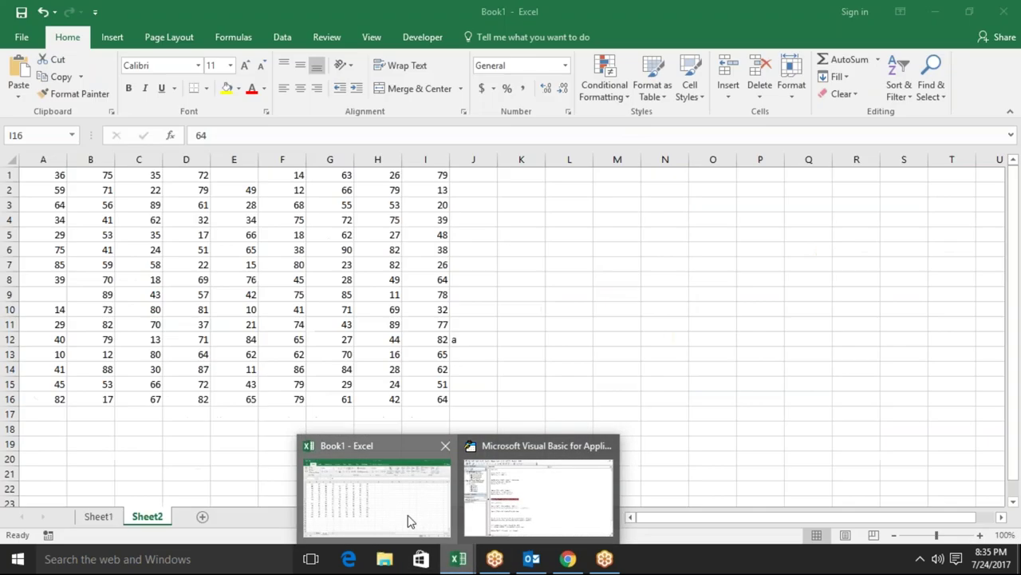
{"action": "left_click", "coordinate": [410, 517]}
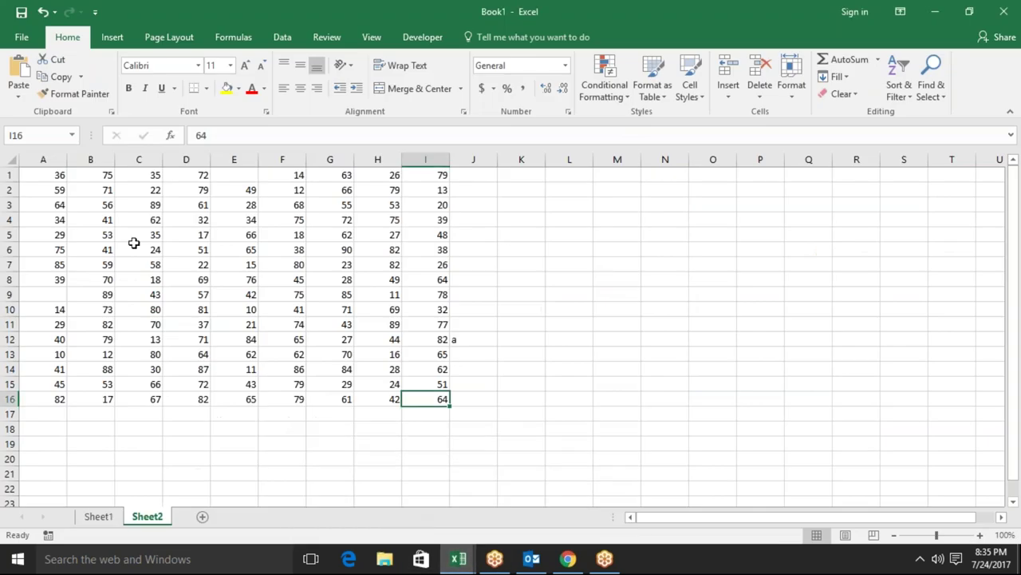
Open the IPT-Jan workbook from File > Open > Recent
{"action": "left_click", "coordinate": [22, 40]}
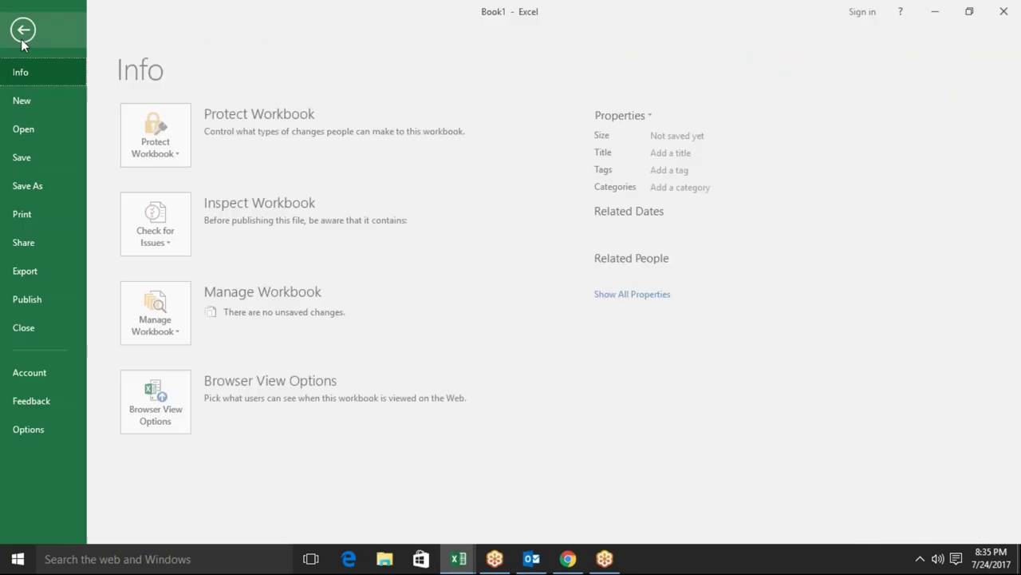
{"action": "left_click", "coordinate": [44, 138]}
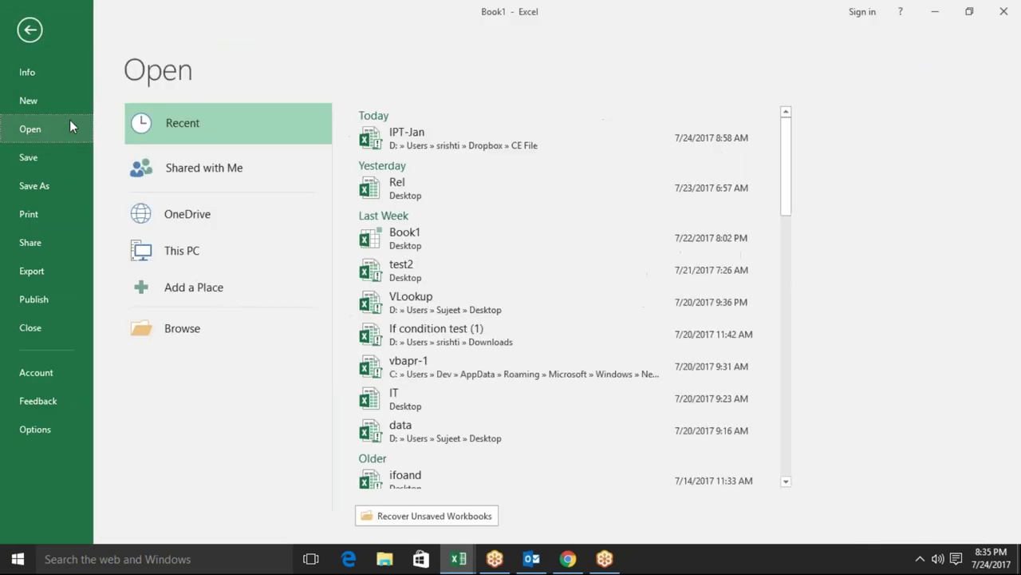
{"action": "left_click", "coordinate": [425, 149]}
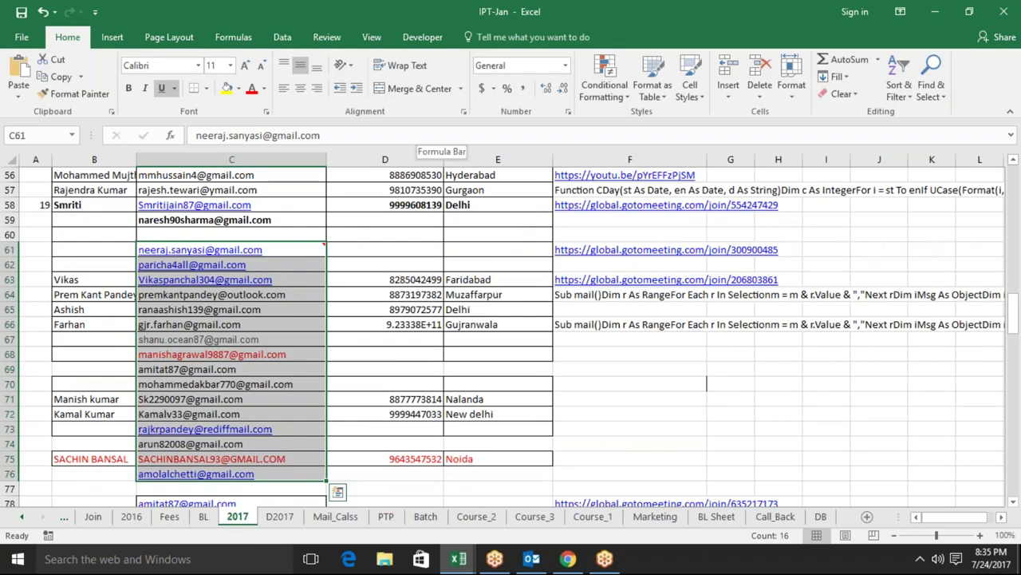
Replace the meeting link in F61 with the pasted rr macro code on a single line
{"action": "left_click", "coordinate": [626, 250]}
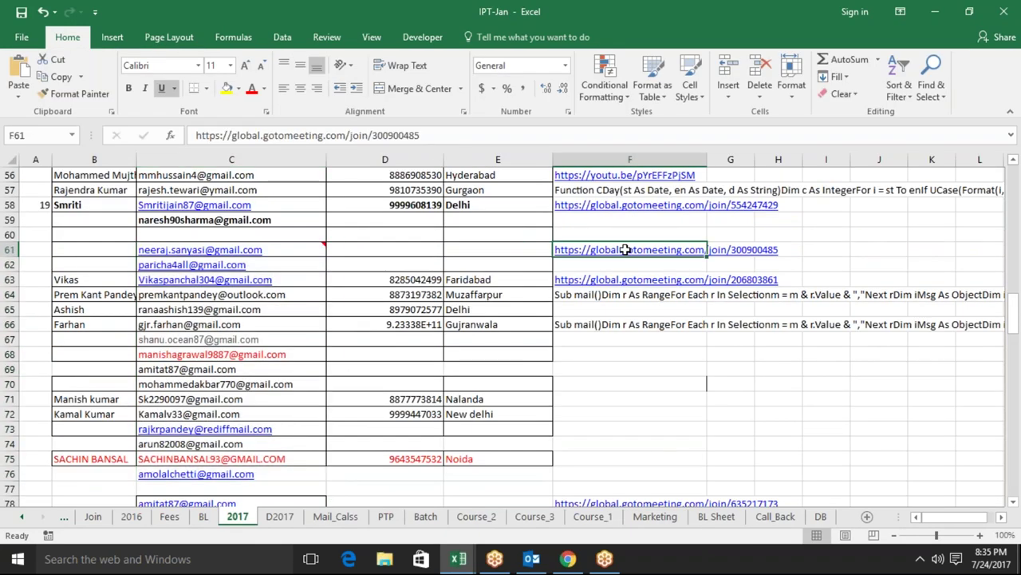
{"action": "key", "text": "Delete"}
{"action": "key", "text": "F2"}
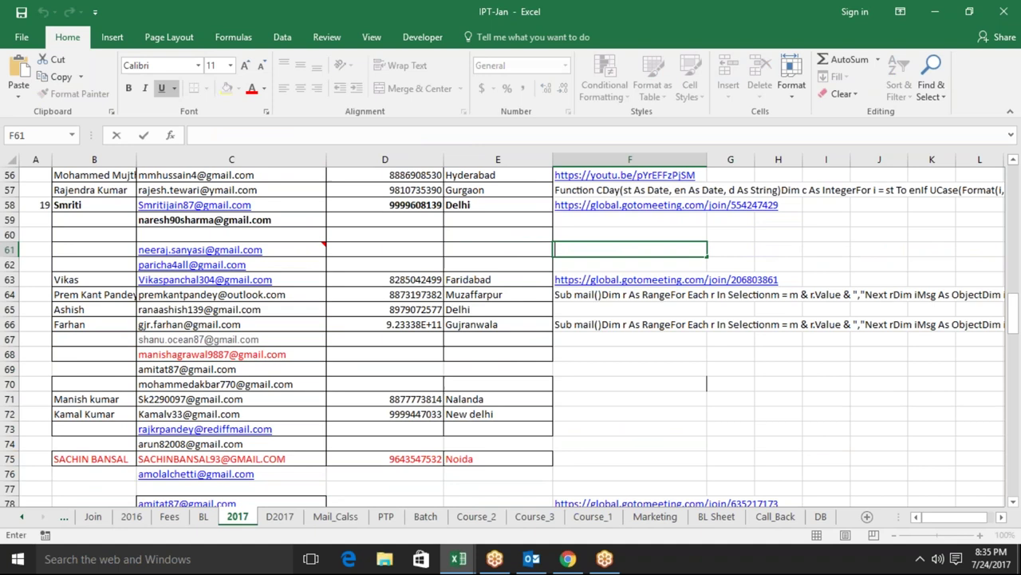
{"action": "key", "text": "ctrl+v"}
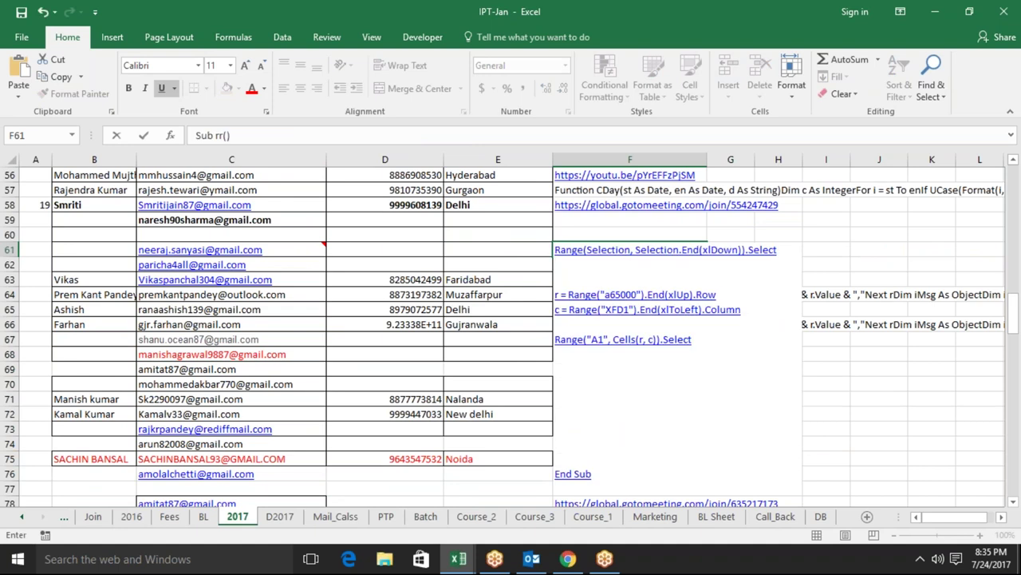
{"action": "key", "text": "ctrl+Return"}
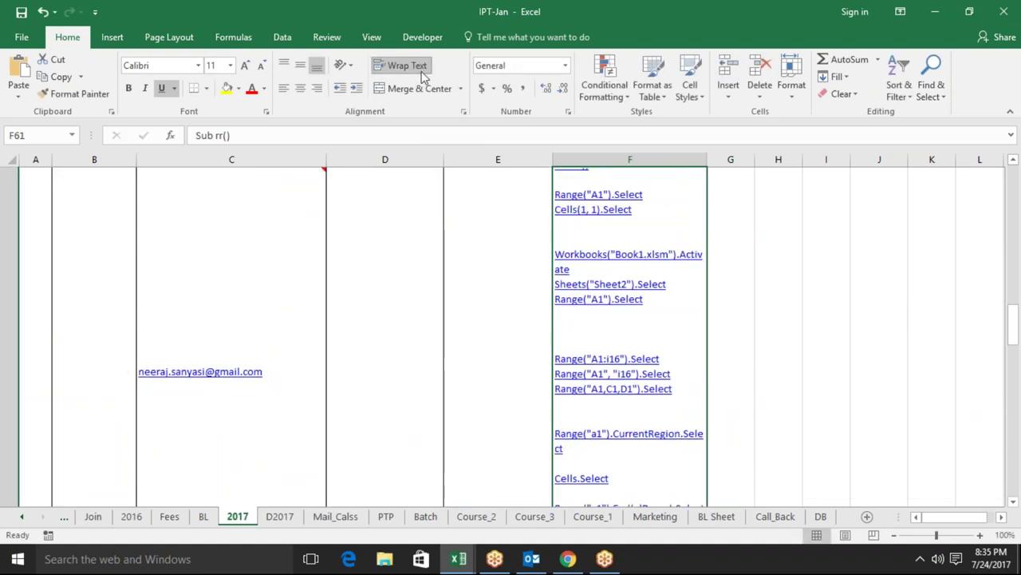
{"action": "left_click", "coordinate": [409, 69]}
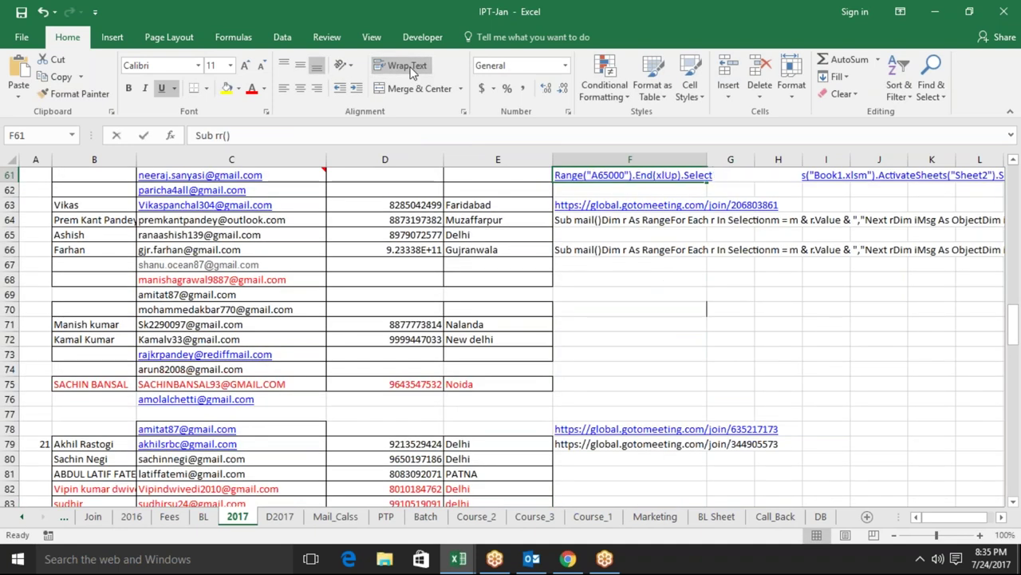
{"action": "type", "text": "1"}
{"action": "key", "text": "Tab"}
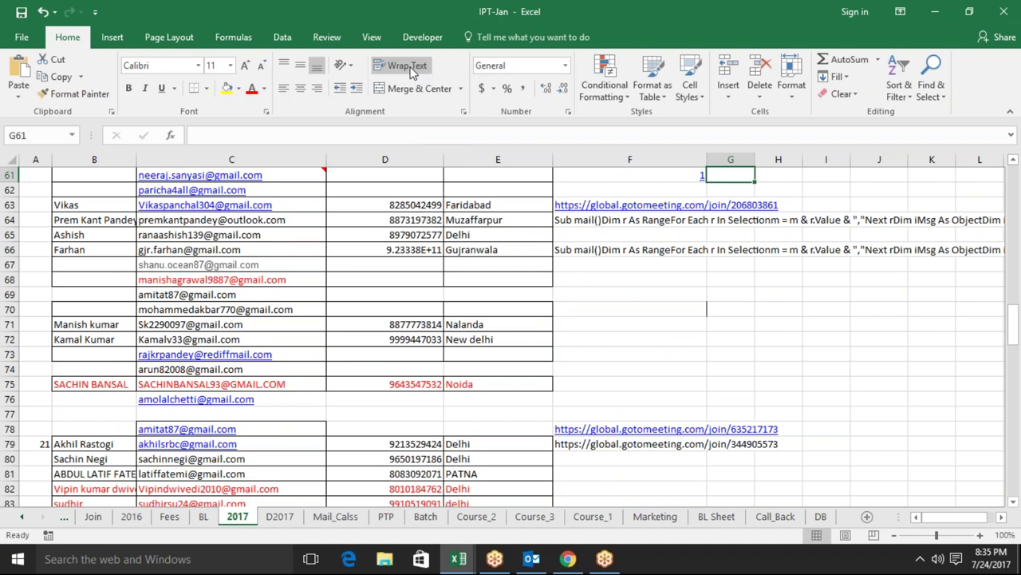
{"action": "key", "text": "ctrl+z"}
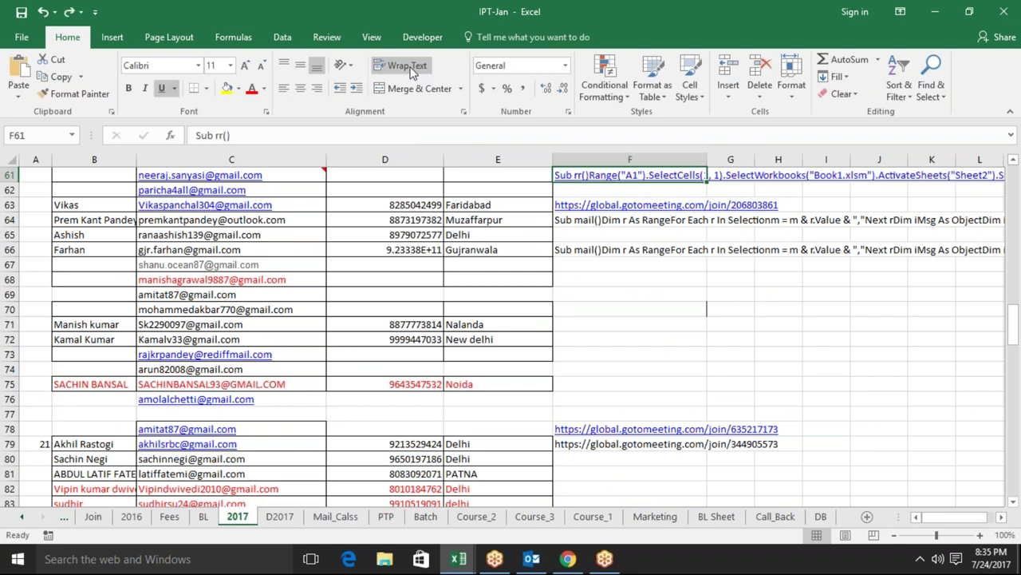
Select C61:C76, then switch back to the Book1 workbook
{"action": "key", "text": "ctrl+z"}
{"action": "key", "text": "Left"}
{"action": "key", "text": "Left"}
{"action": "key", "text": "Left"}
{"action": "key", "text": "shift+Down"}
{"action": "key", "text": "shift+Down"}
{"action": "key", "text": "shift+Down"}
{"action": "key", "text": "shift+Down"}
{"action": "key", "text": "shift+Down"}
{"action": "key", "text": "shift+Up"}
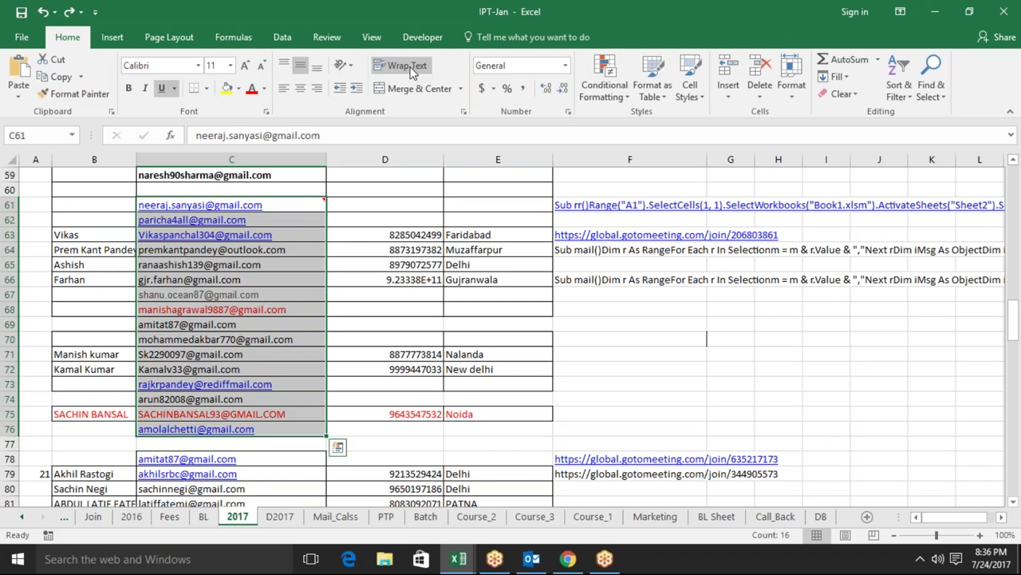
{"action": "key", "text": "ctrl+Tab"}
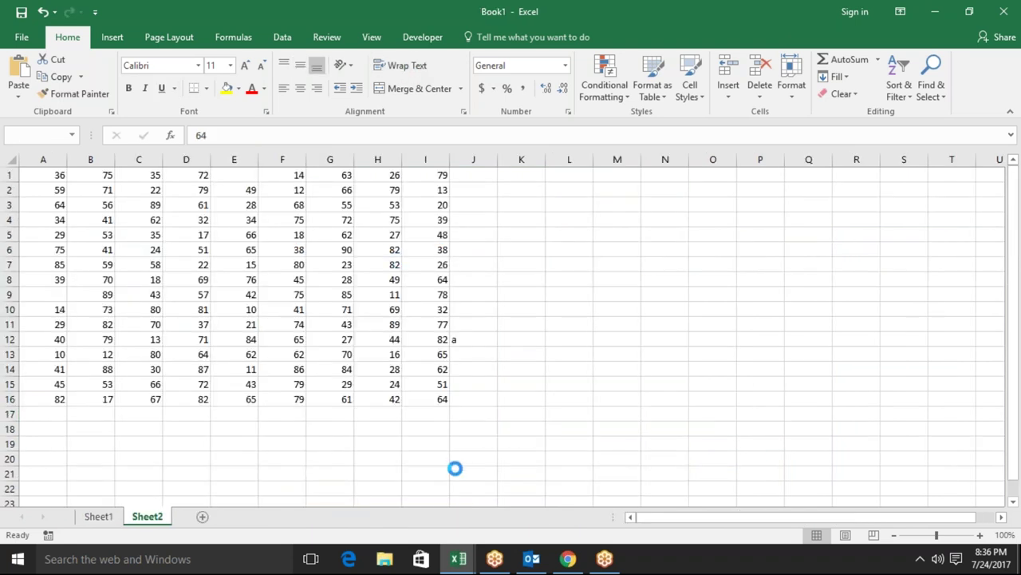
Look over the Module4 code, then bring IPT-Jan's 2017 sheet back to the front
{"action": "left_click", "coordinate": [471, 567]}
{"action": "mouse_move", "coordinate": [458, 559]}
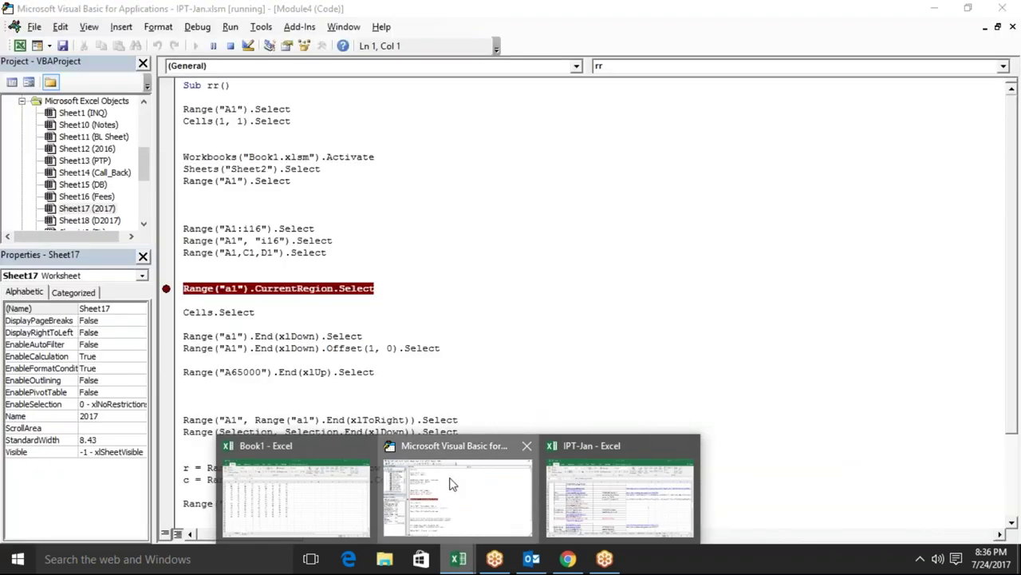
{"action": "left_click", "coordinate": [451, 483]}
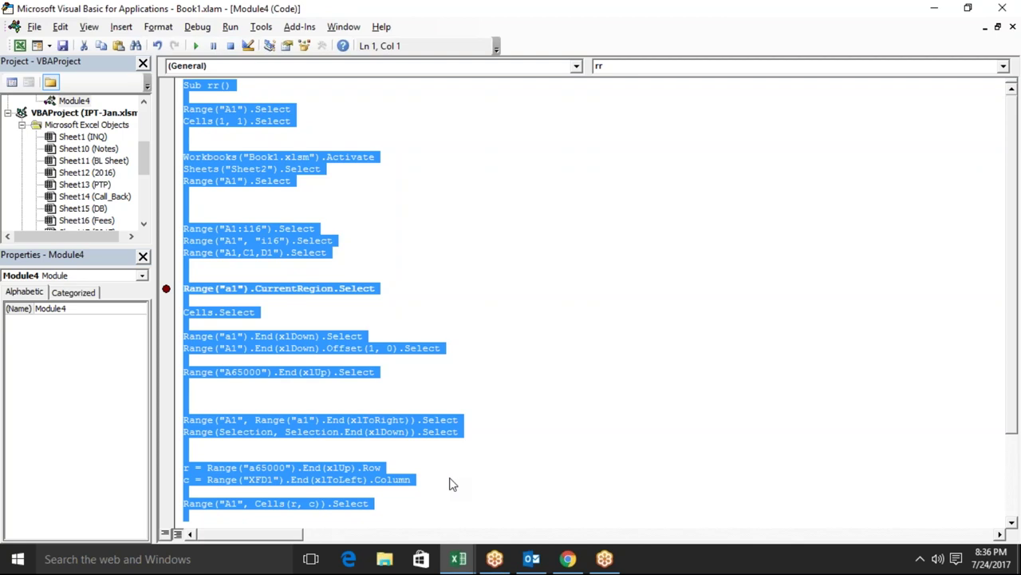
{"action": "left_click", "coordinate": [458, 560]}
{"action": "left_click", "coordinate": [577, 503]}
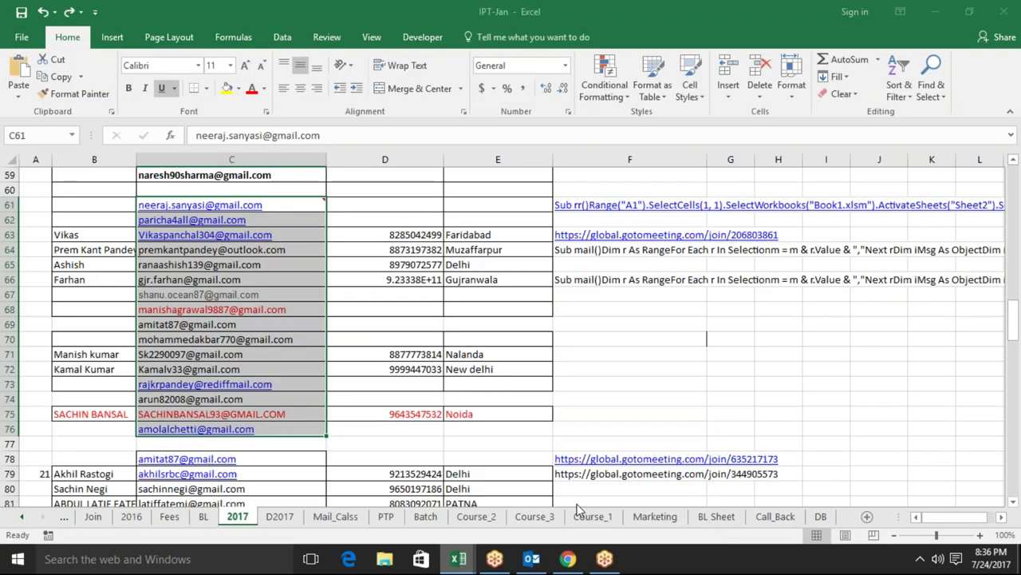
Type f in cell E73, then cancel the AutoComplete entry so E73 stays empty
{"action": "left_click", "coordinate": [511, 389]}
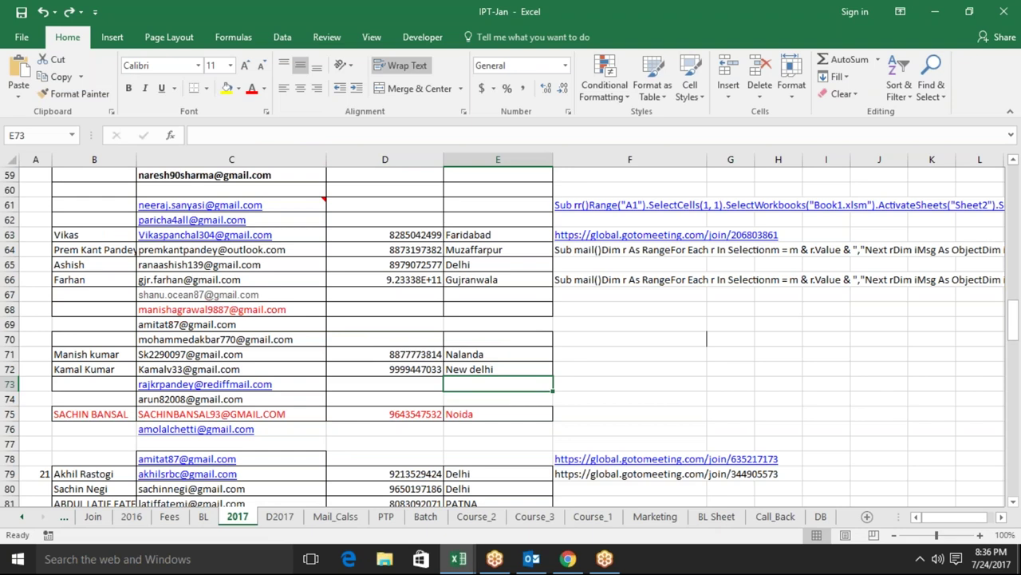
{"action": "type", "text": "faridabad"}
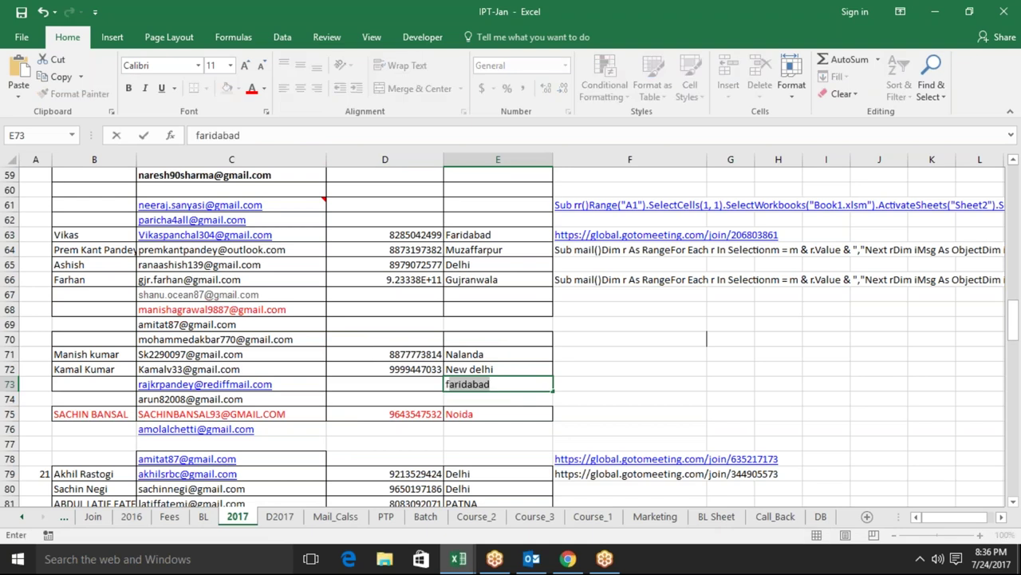
{"action": "key", "text": "Escape"}
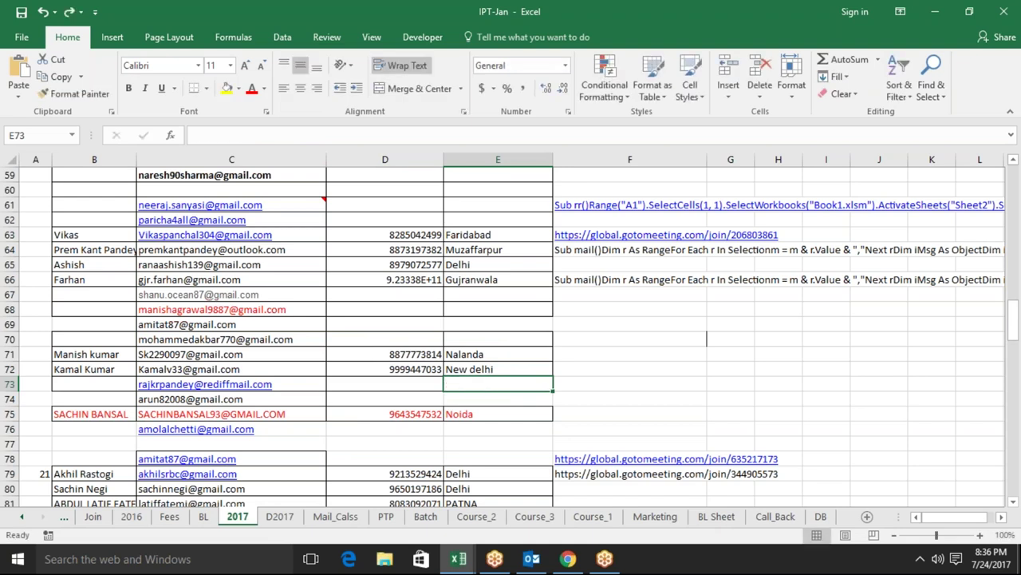